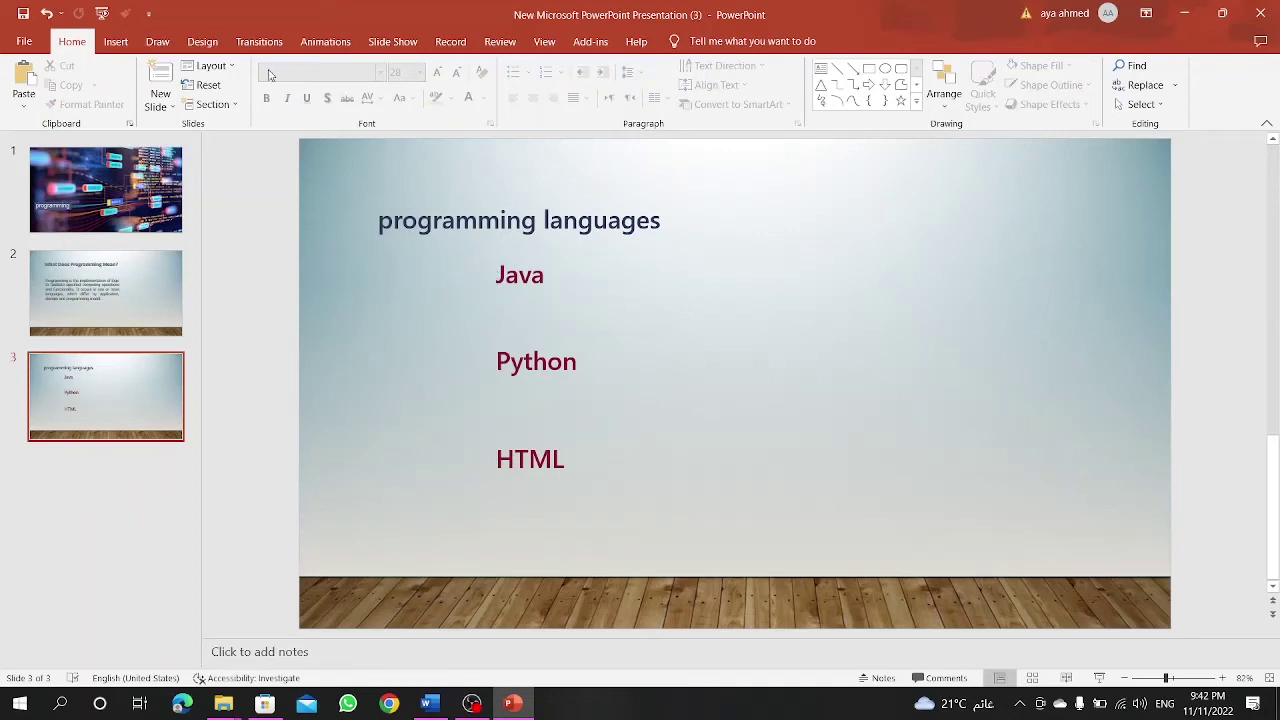
Step: Insert the java-darmowa image from this computer onto slide 3
{"action": "left_click", "coordinate": [115, 41]}
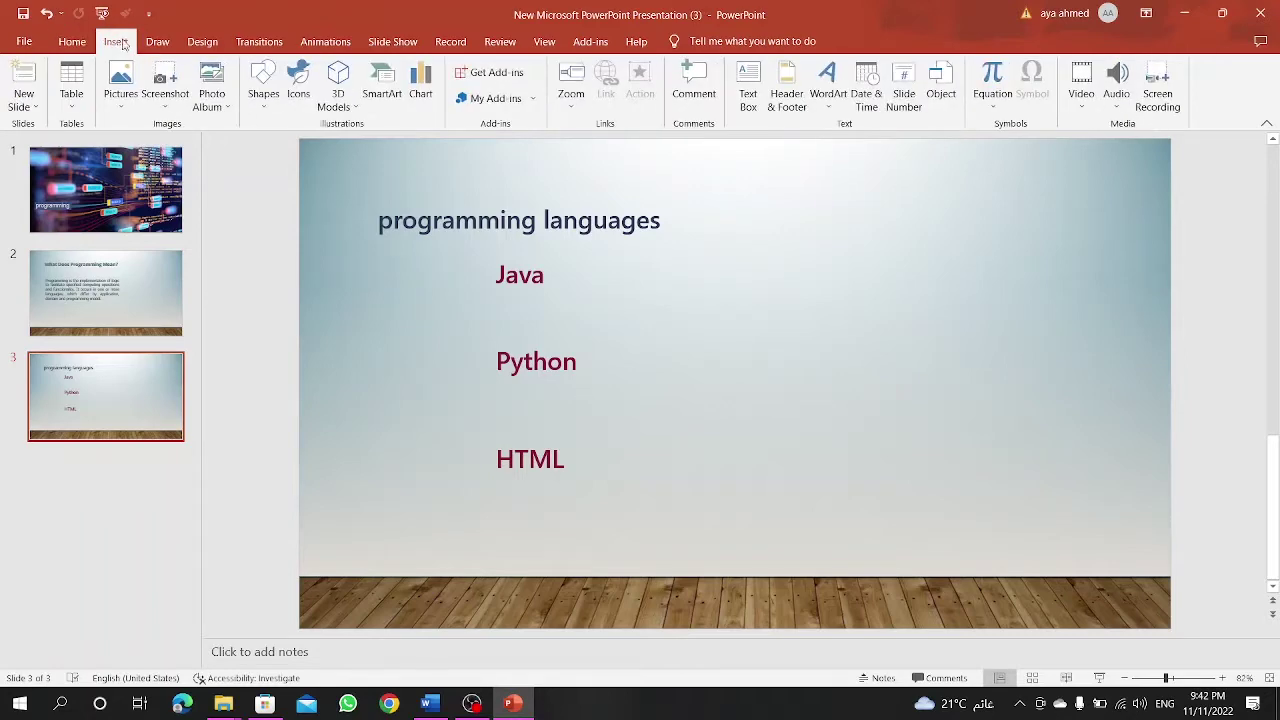
{"action": "left_click", "coordinate": [125, 95]}
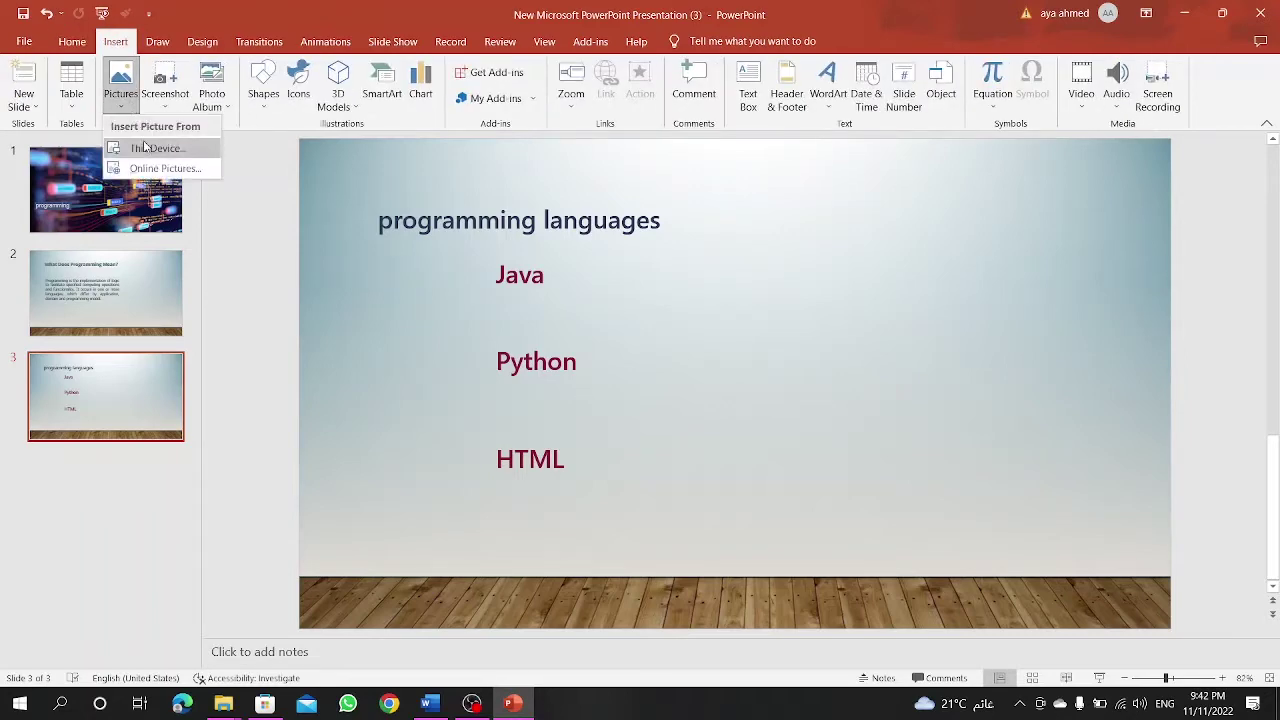
{"action": "left_click", "coordinate": [145, 147]}
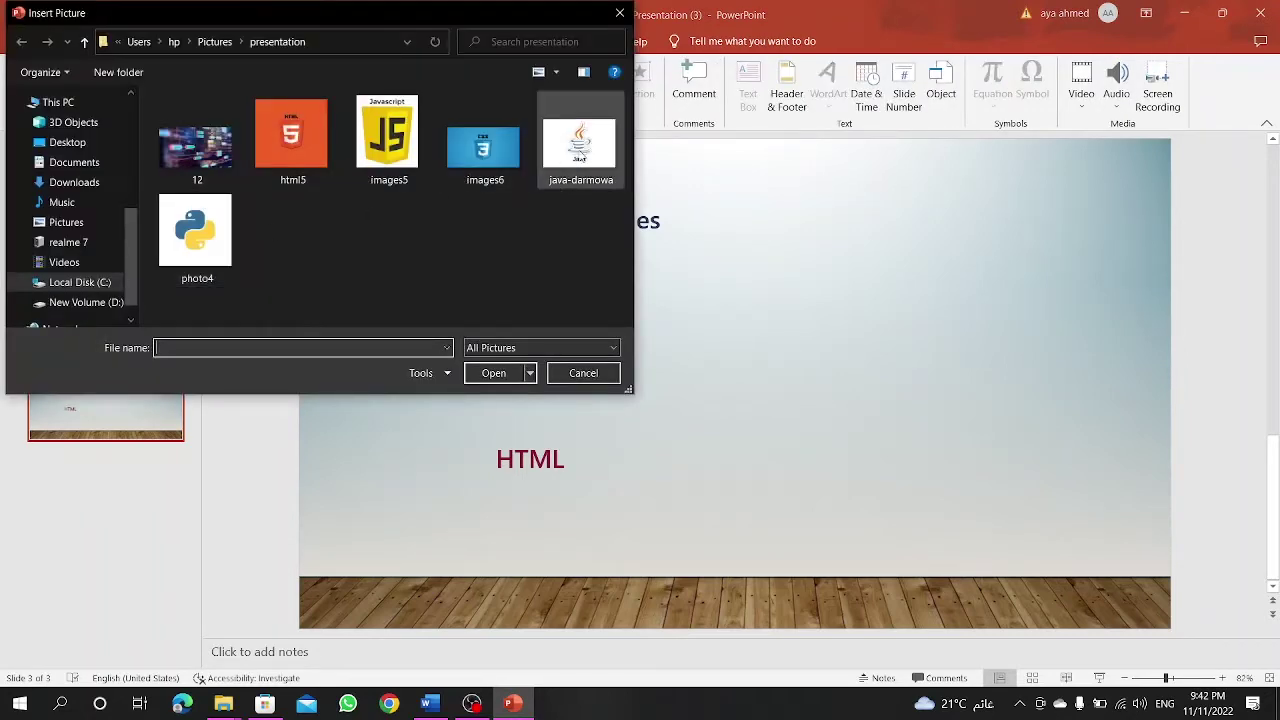
{"action": "left_click", "coordinate": [580, 150]}
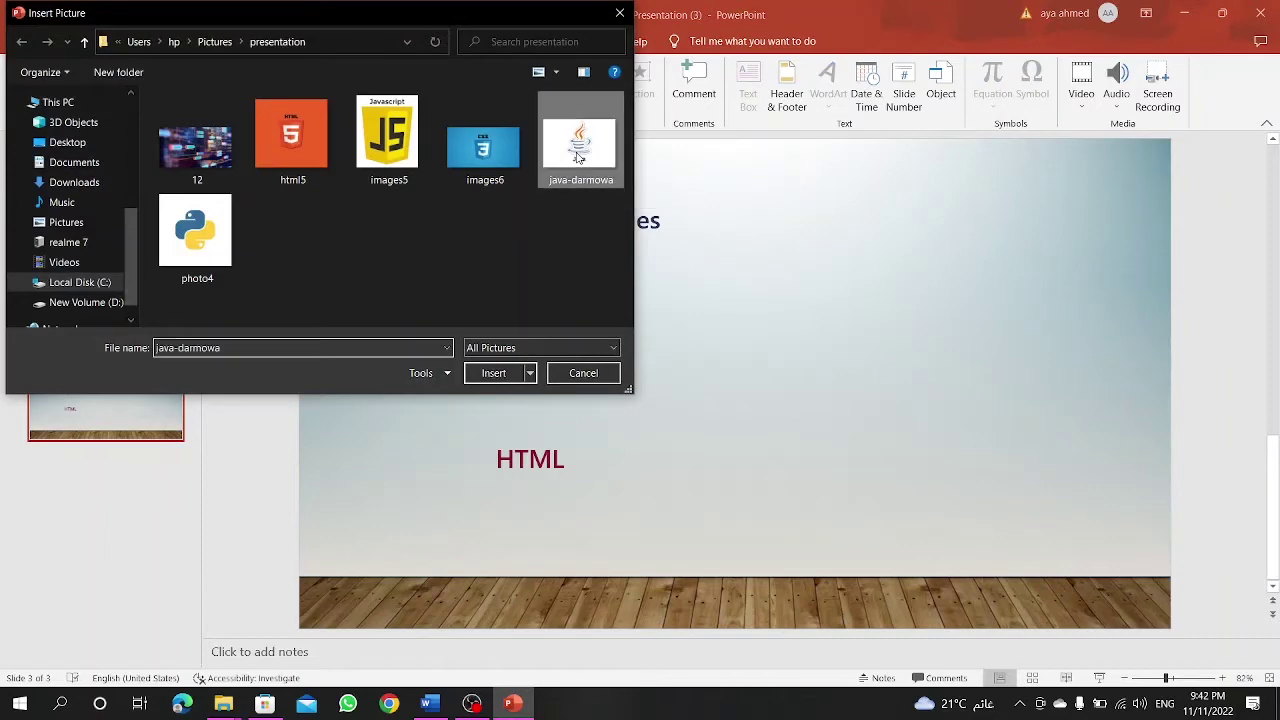
{"action": "left_click", "coordinate": [494, 373]}
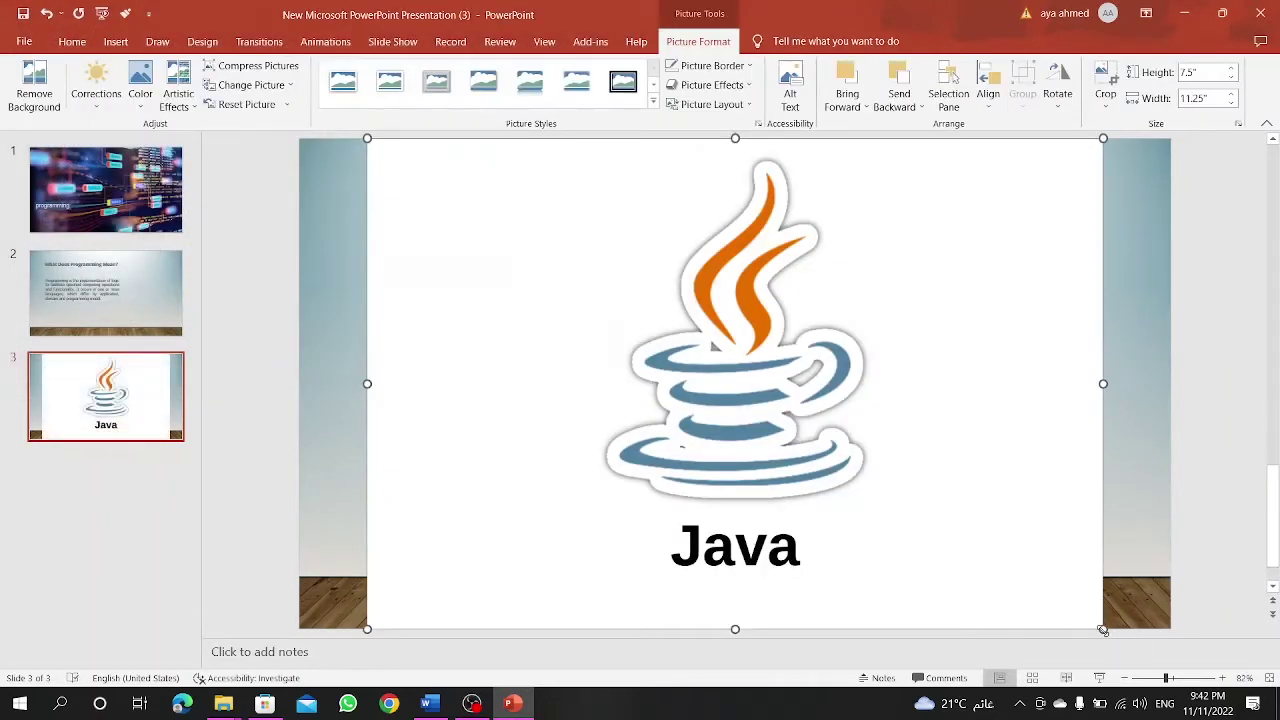
Step: Shrink the Java logo to a small icon beside Java and place copies beside Python and HTML
{"action": "mouse_move", "coordinate": [1102, 629]}
{"action": "left_mouse_down"}
{"action": "mouse_move", "coordinate": [514, 163]}
{"action": "mouse_move", "coordinate": [435, 284]}
{"action": "left_mouse_up"}
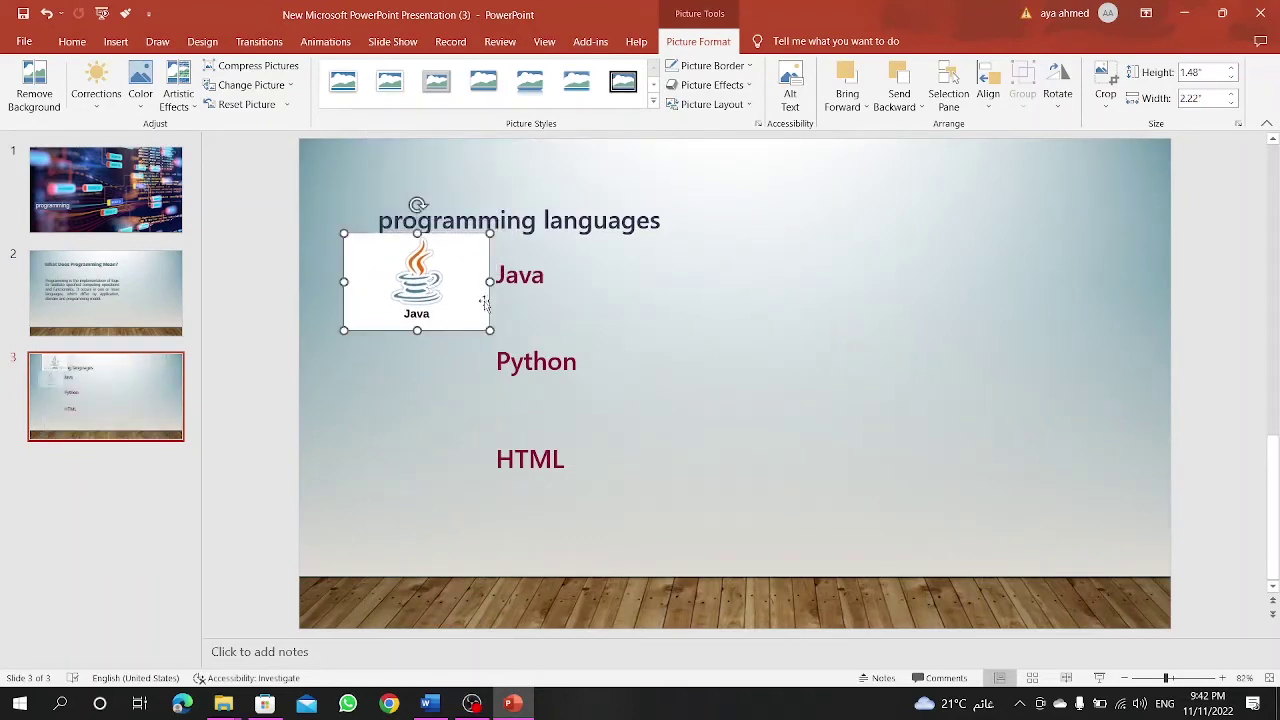
{"action": "mouse_move", "coordinate": [489, 329]}
{"action": "left_mouse_down"}
{"action": "mouse_move", "coordinate": [452, 289]}
{"action": "mouse_move", "coordinate": [457, 302]}
{"action": "mouse_move", "coordinate": [462, 285]}
{"action": "left_mouse_up"}
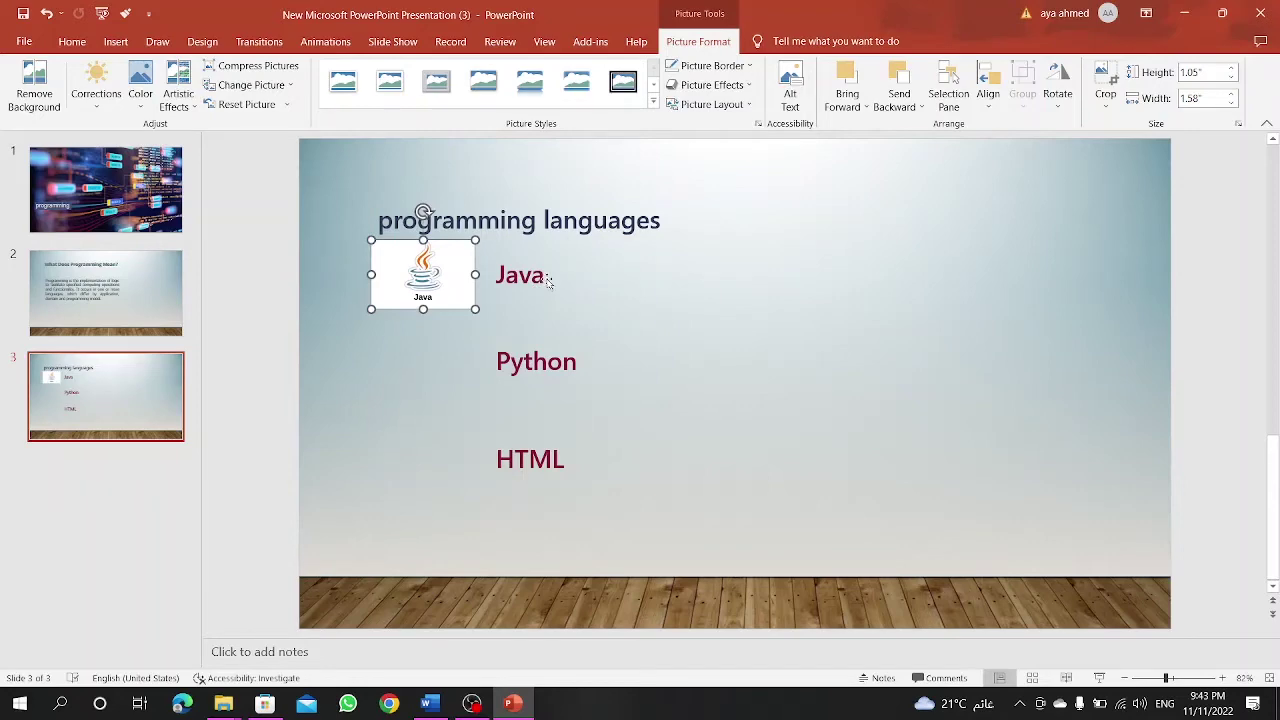
{"action": "left_click", "coordinate": [548, 282]}
{"action": "left_click", "coordinate": [424, 287]}
{"action": "left_click_drag", "start_coordinate": [424, 290], "coordinate": [432, 466]}
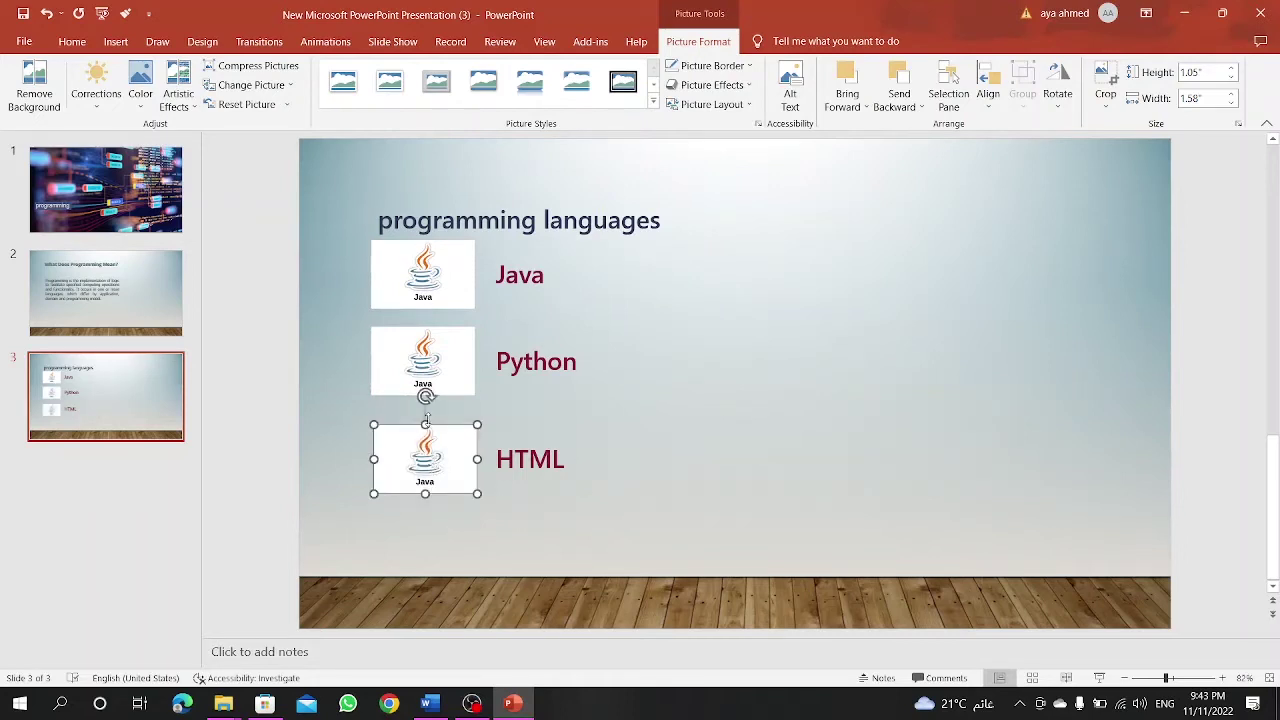
{"action": "left_click", "coordinate": [447, 373]}
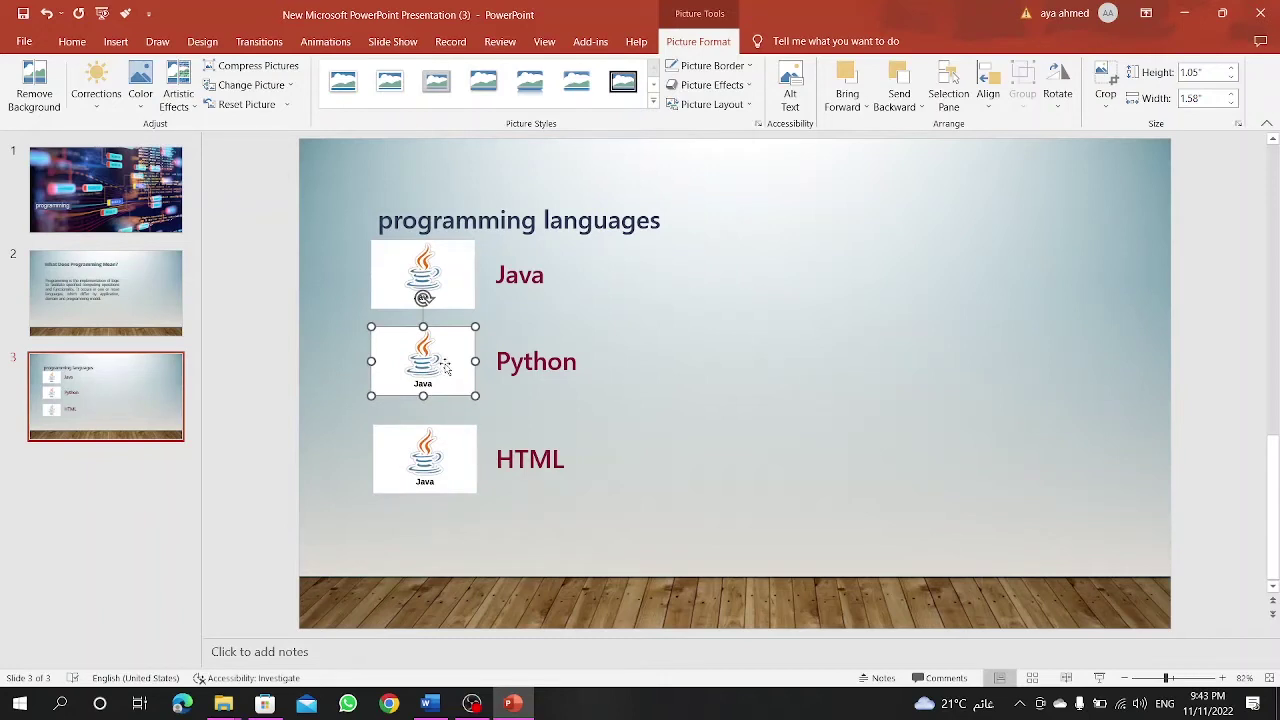
Step: Replace the logo copy beside Python with the photo4 Python image
{"action": "right_click", "coordinate": [447, 370]}
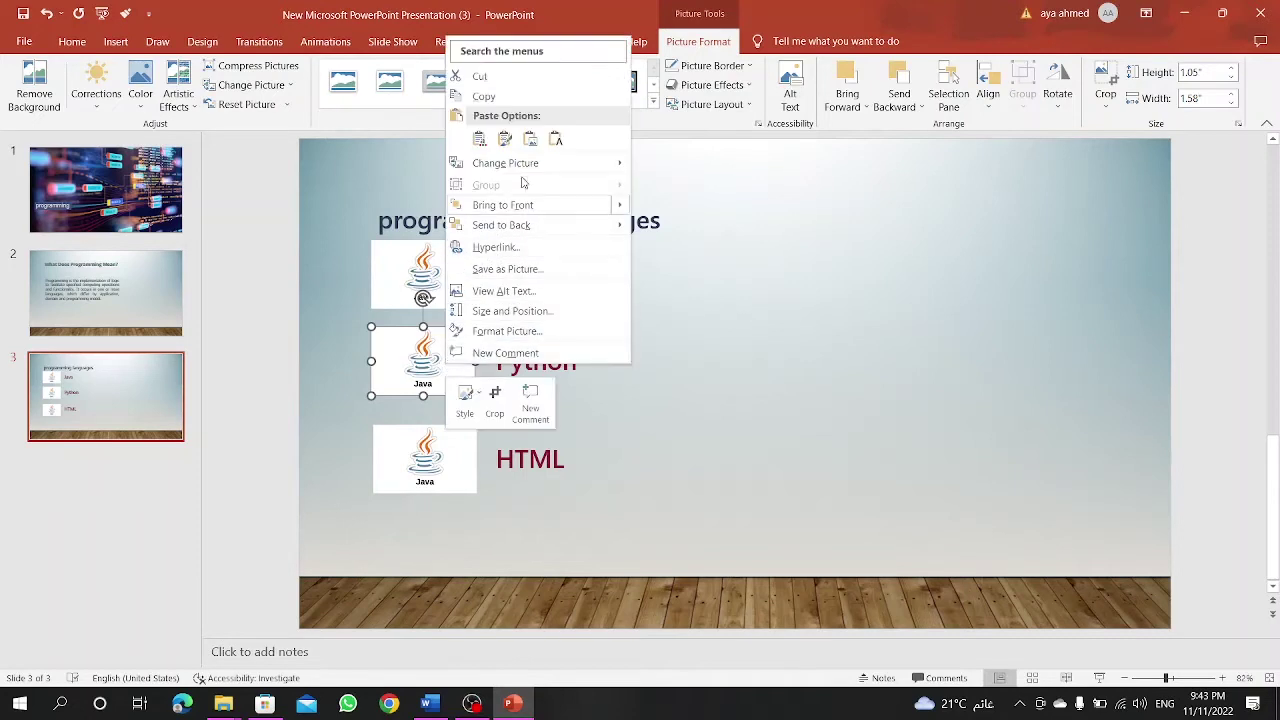
{"action": "mouse_move", "coordinate": [505, 163]}
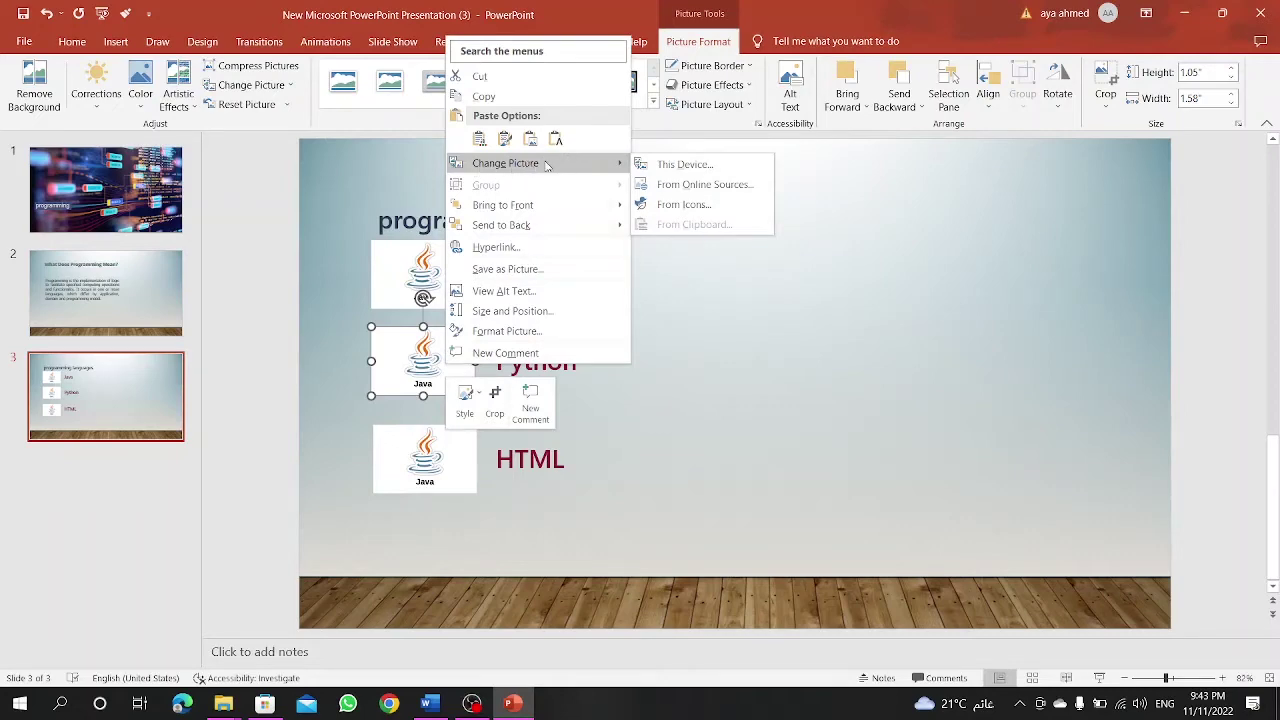
{"action": "left_click", "coordinate": [684, 164]}
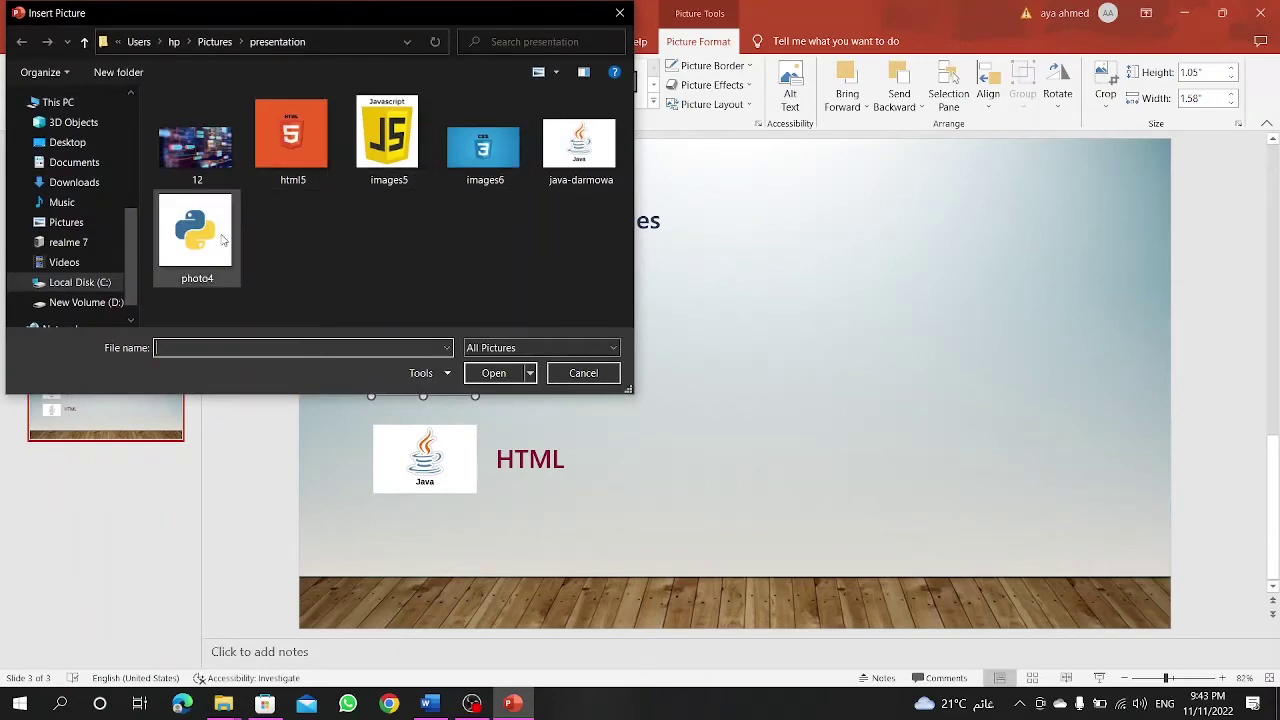
{"action": "left_click", "coordinate": [200, 235]}
{"action": "left_click", "coordinate": [503, 372]}
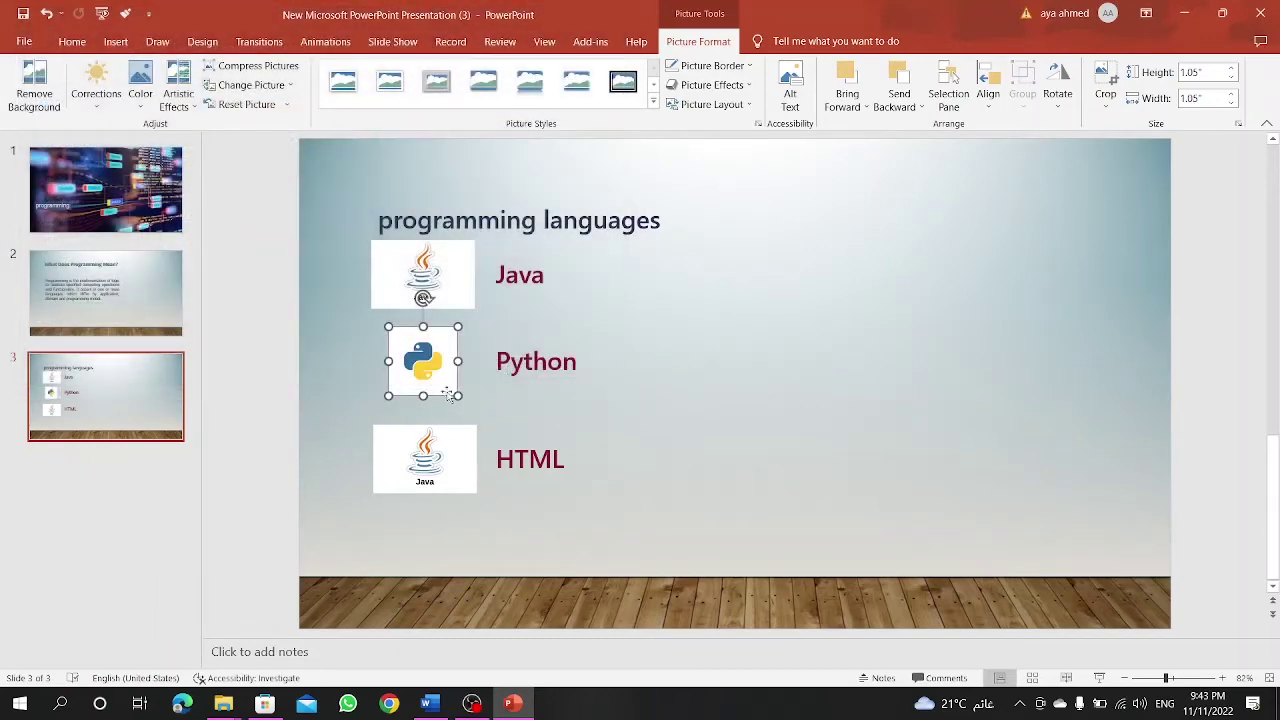
Step: Replace the logo copy beside HTML with the html5 image
{"action": "left_click", "coordinate": [449, 465]}
{"action": "right_click", "coordinate": [449, 465]}
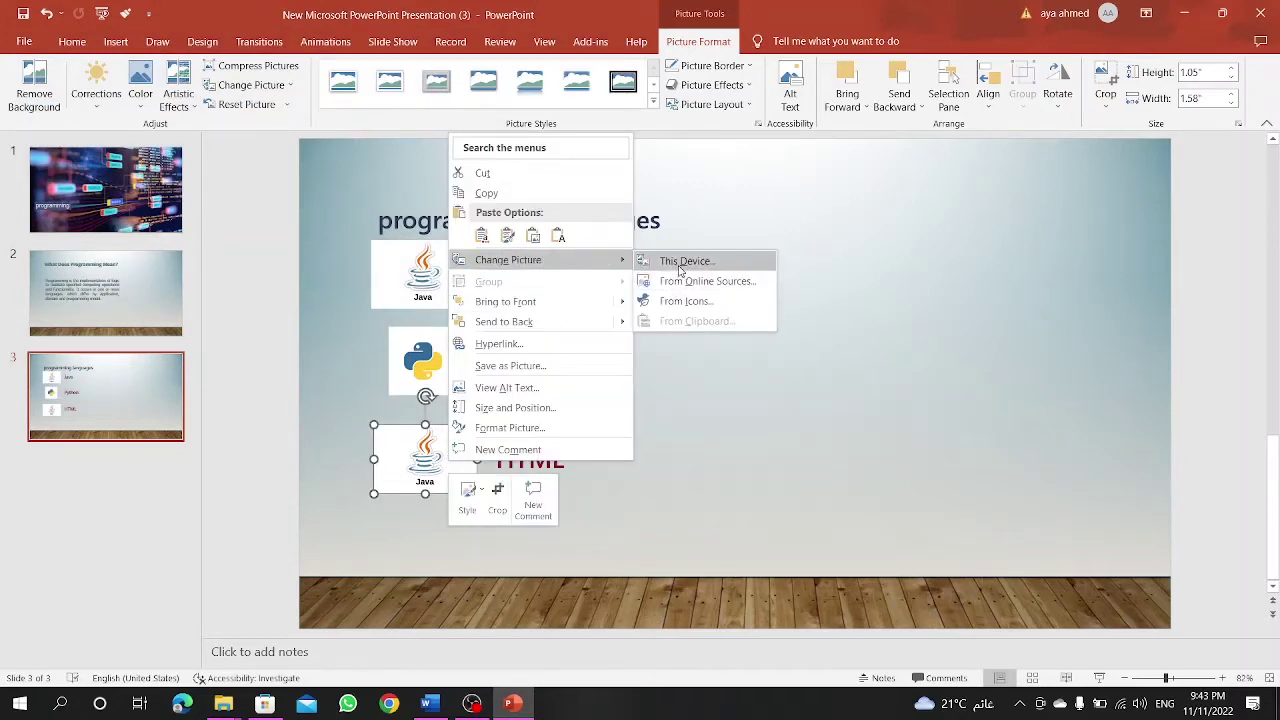
{"action": "left_click", "coordinate": [680, 264]}
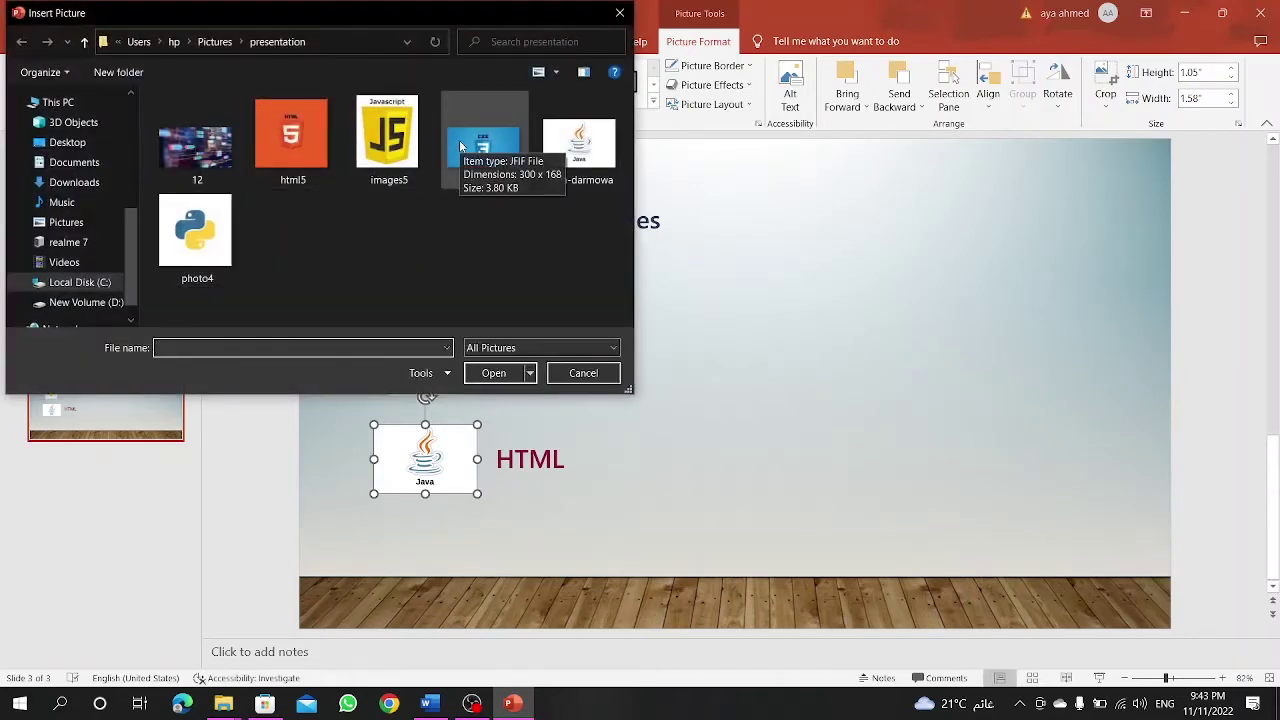
{"action": "left_click", "coordinate": [323, 131]}
{"action": "left_click", "coordinate": [493, 372]}
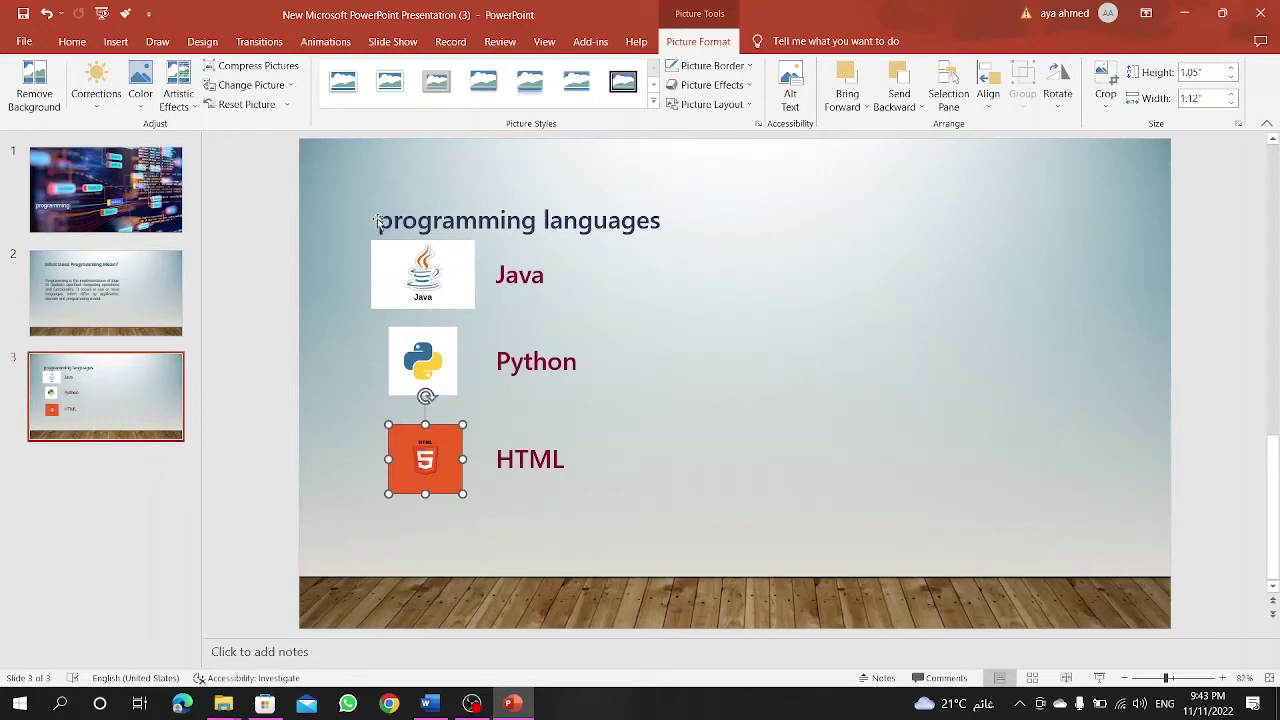
{"action": "left_click", "coordinate": [378, 222]}
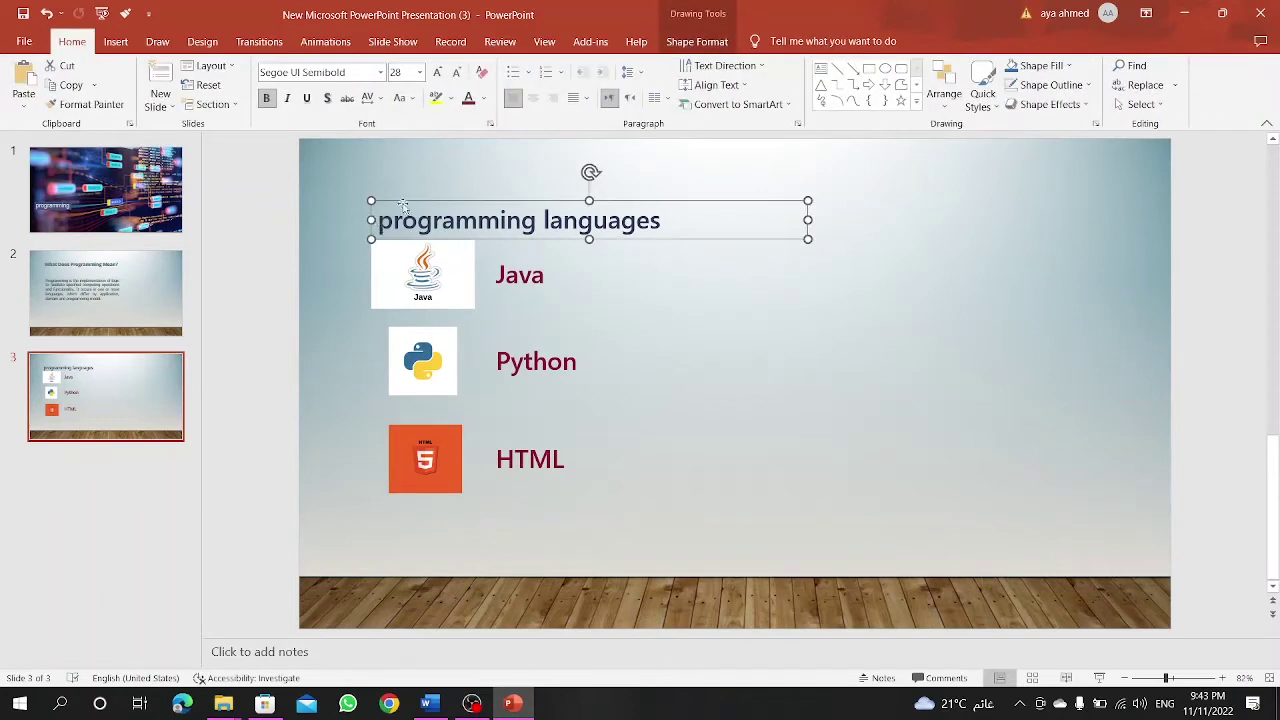
Step: Nudge the slide 3 title upward and add a new blank slide 4 after it
{"action": "left_click_drag", "start_coordinate": [403, 203], "coordinate": [400, 173]}
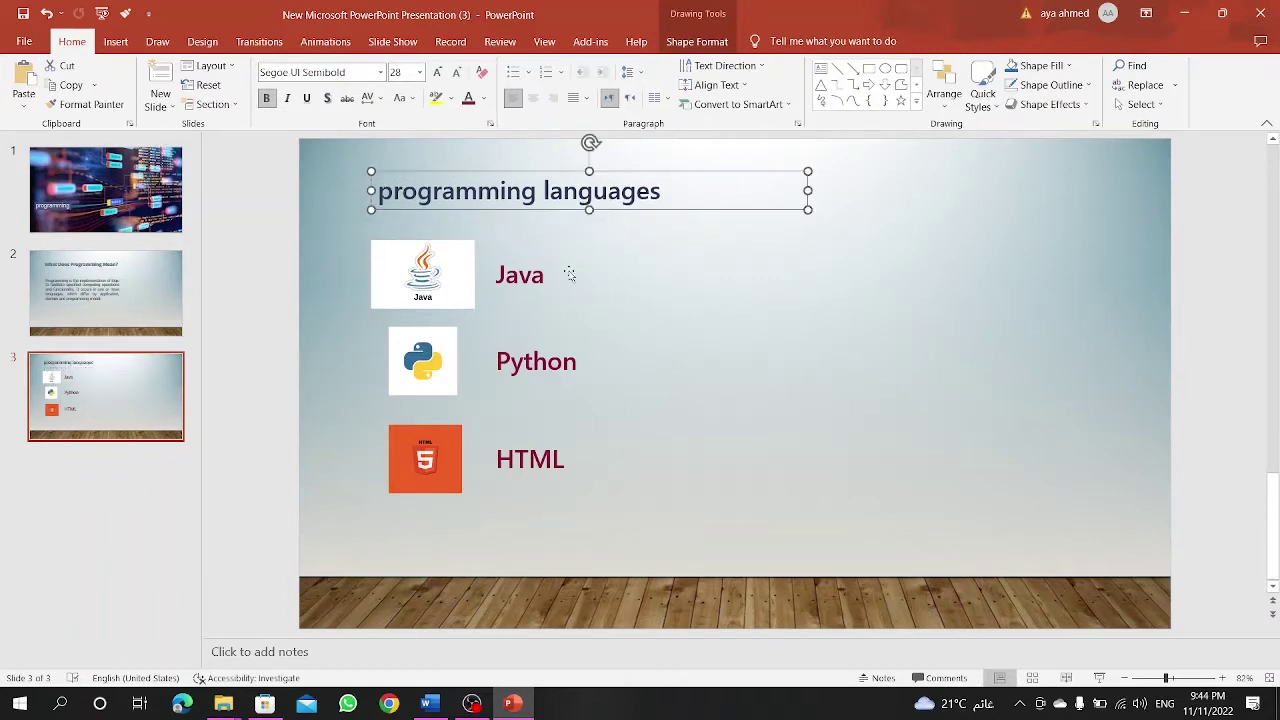
{"action": "left_click", "coordinate": [164, 489]}
{"action": "right_click", "coordinate": [164, 488]}
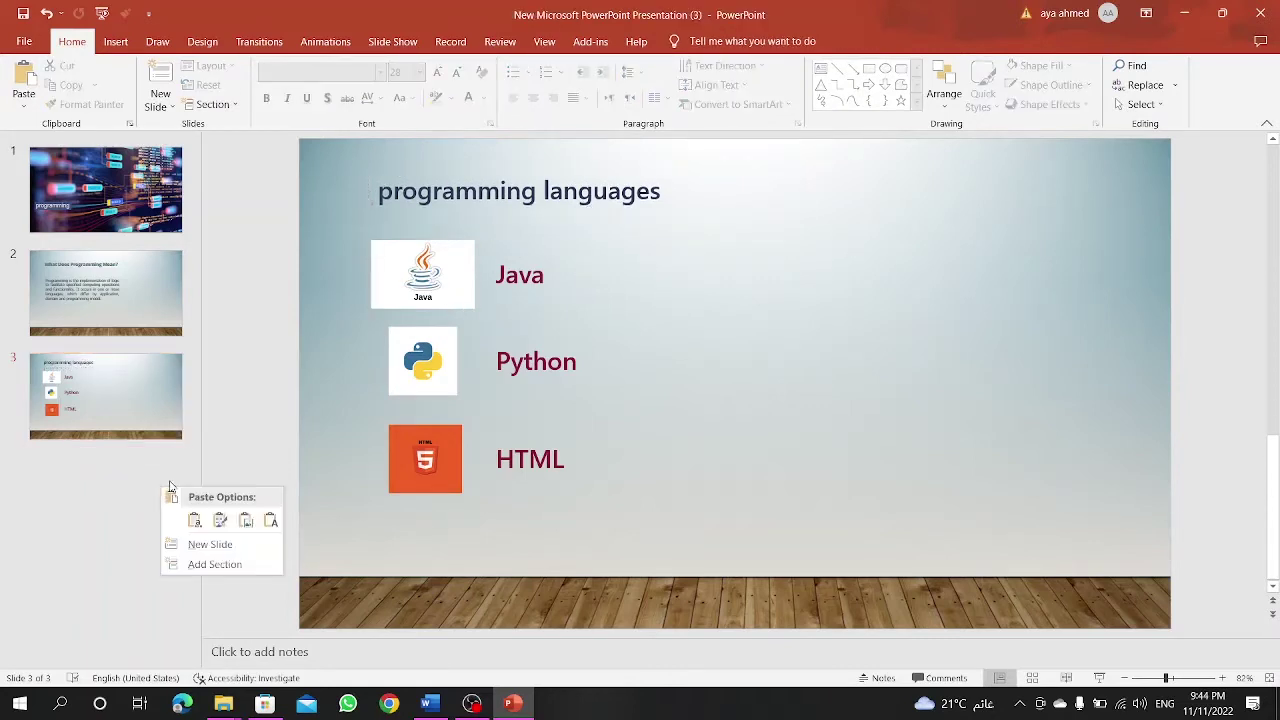
{"action": "left_click", "coordinate": [222, 544]}
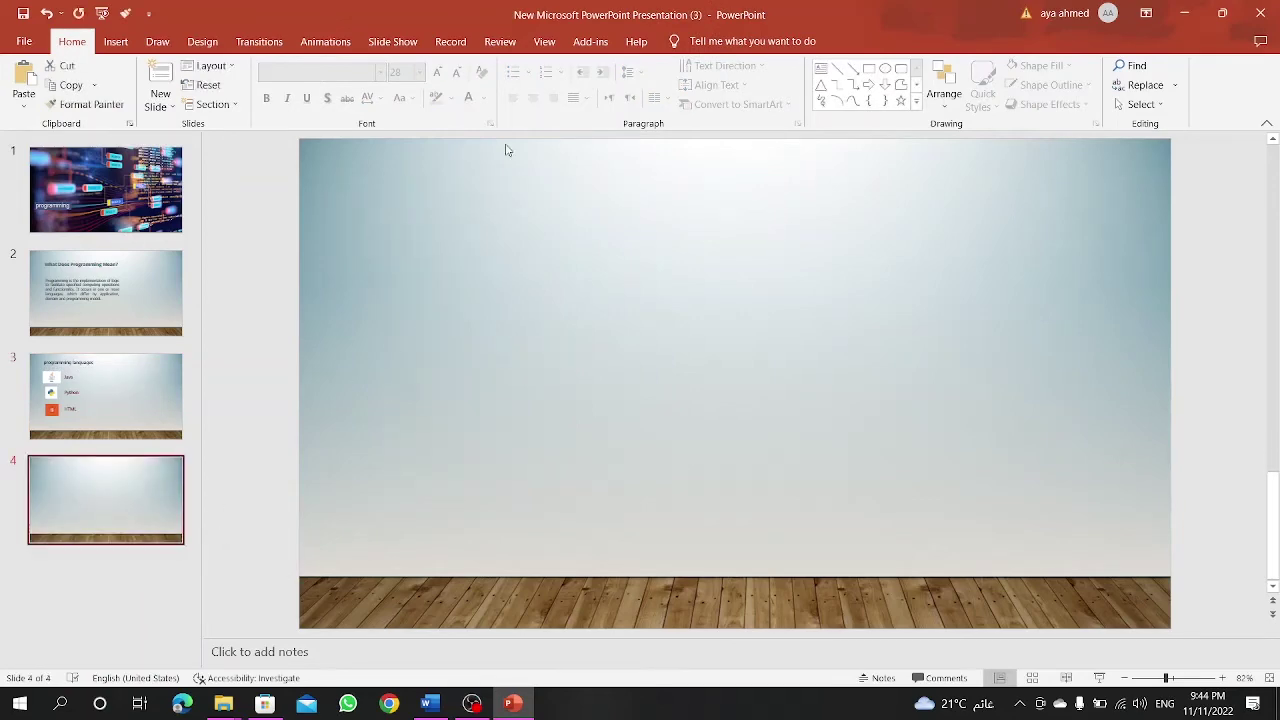
{"action": "left_click", "coordinate": [427, 703]}
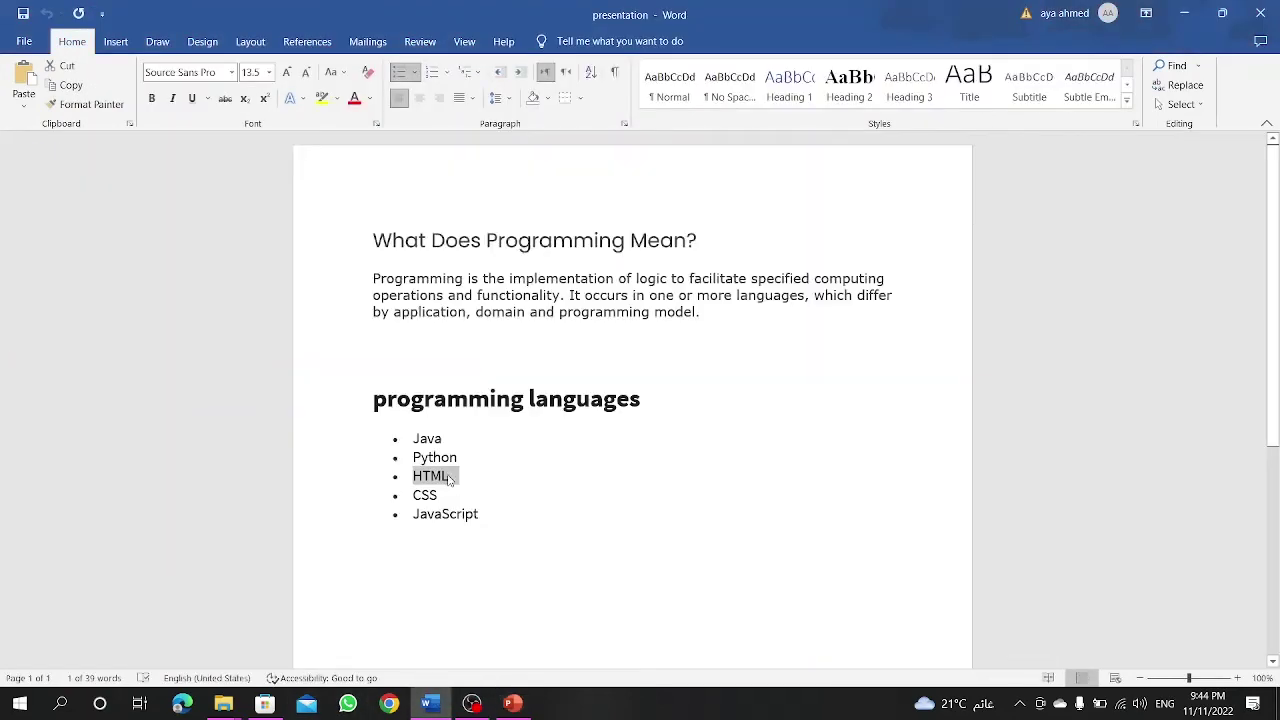
Step: Select just the CSS item from the Word programming languages list for slide 4
{"action": "left_click_drag", "start_coordinate": [413, 492], "coordinate": [461, 519]}
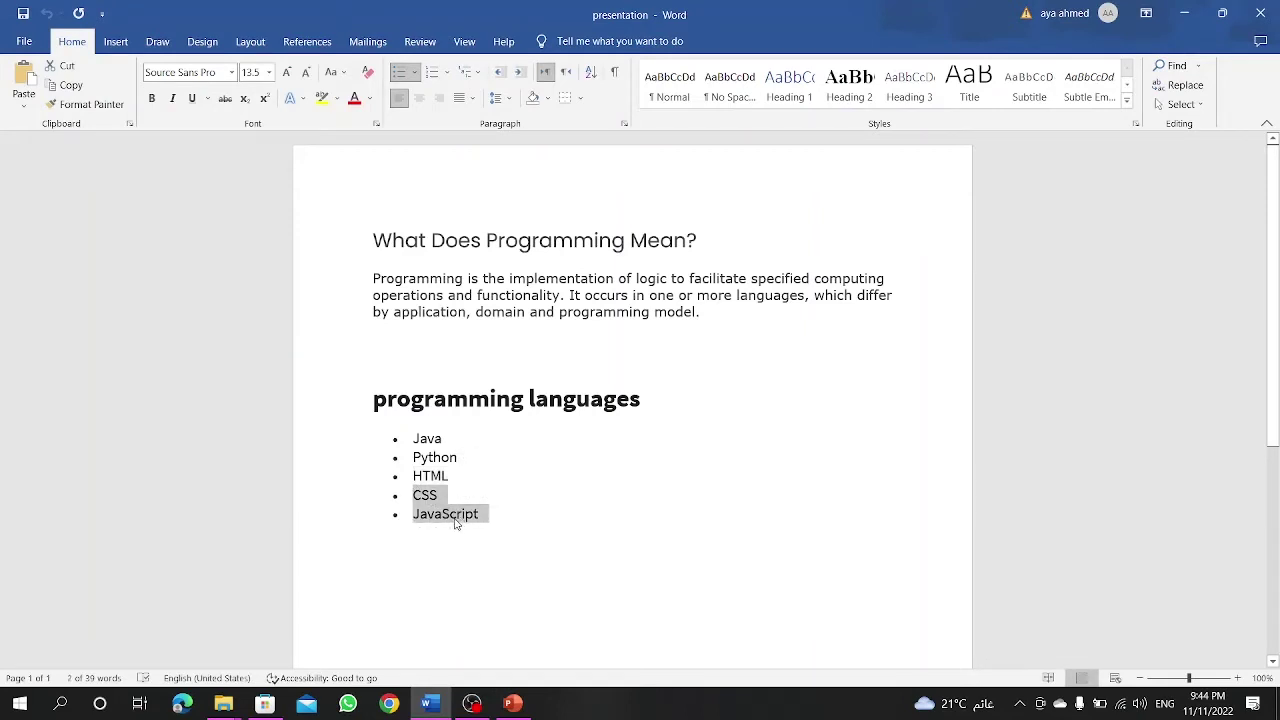
{"action": "left_click_drag", "start_coordinate": [440, 495], "coordinate": [395, 497]}
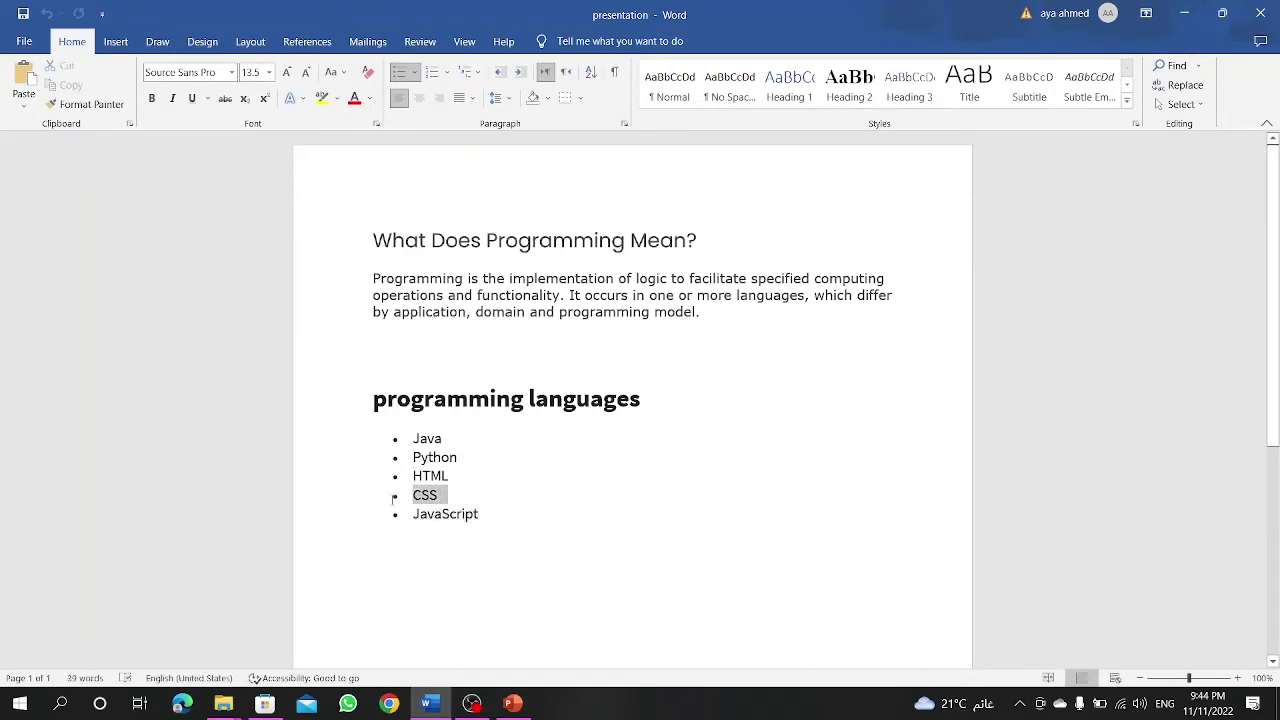
{"action": "left_click", "coordinate": [503, 707]}
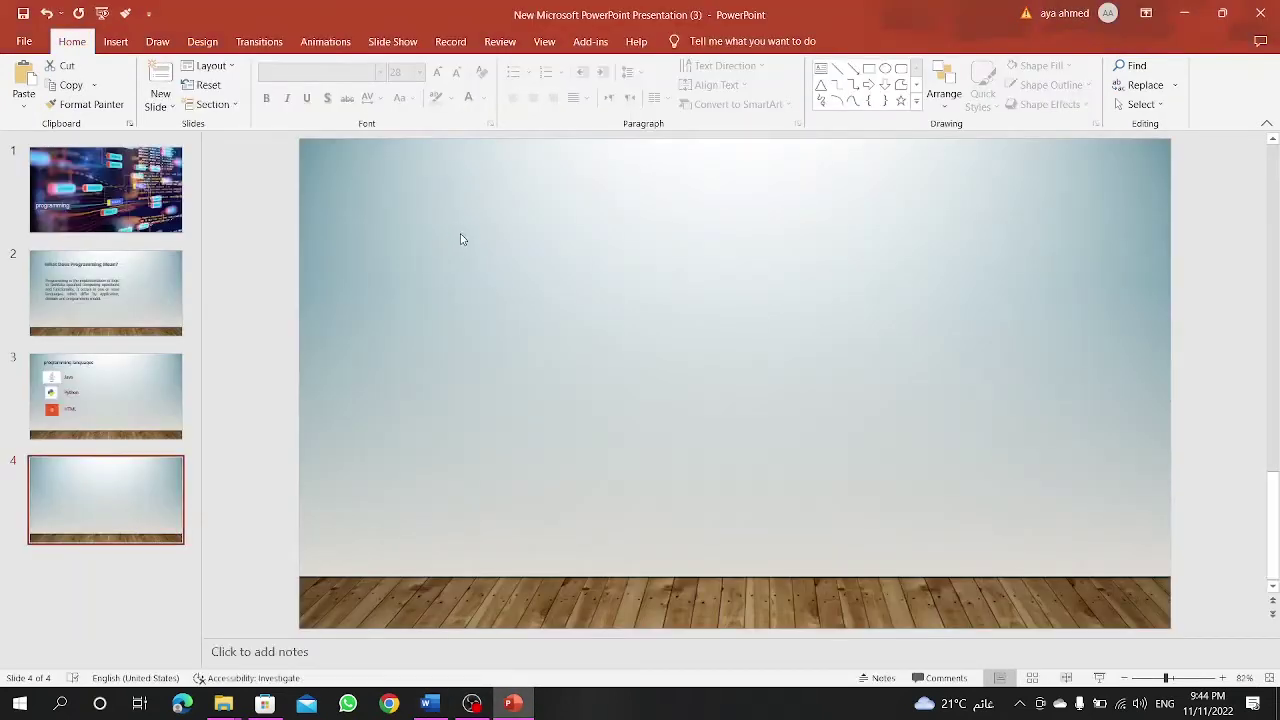
Step: Paste the CSS item at the top of slide 4 and add an emptied copy of its box below
{"action": "key", "text": "ctrl+v"}
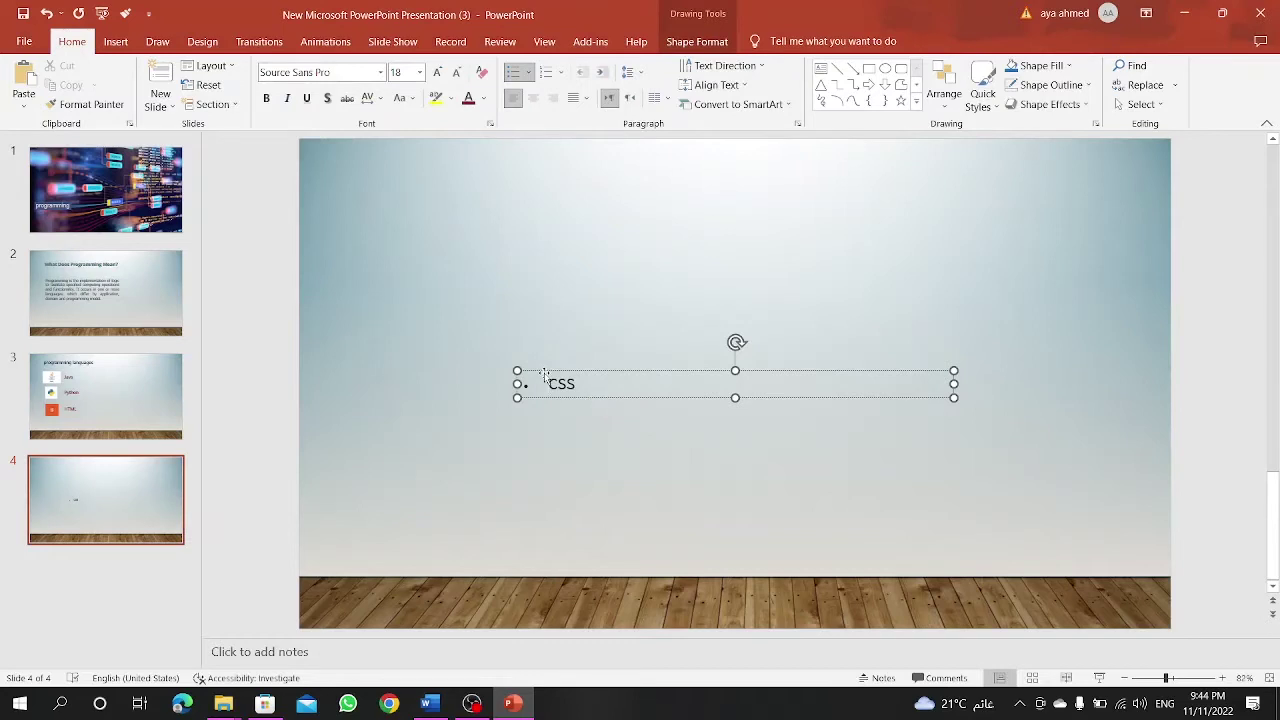
{"action": "left_click_drag", "start_coordinate": [544, 375], "coordinate": [482, 201]}
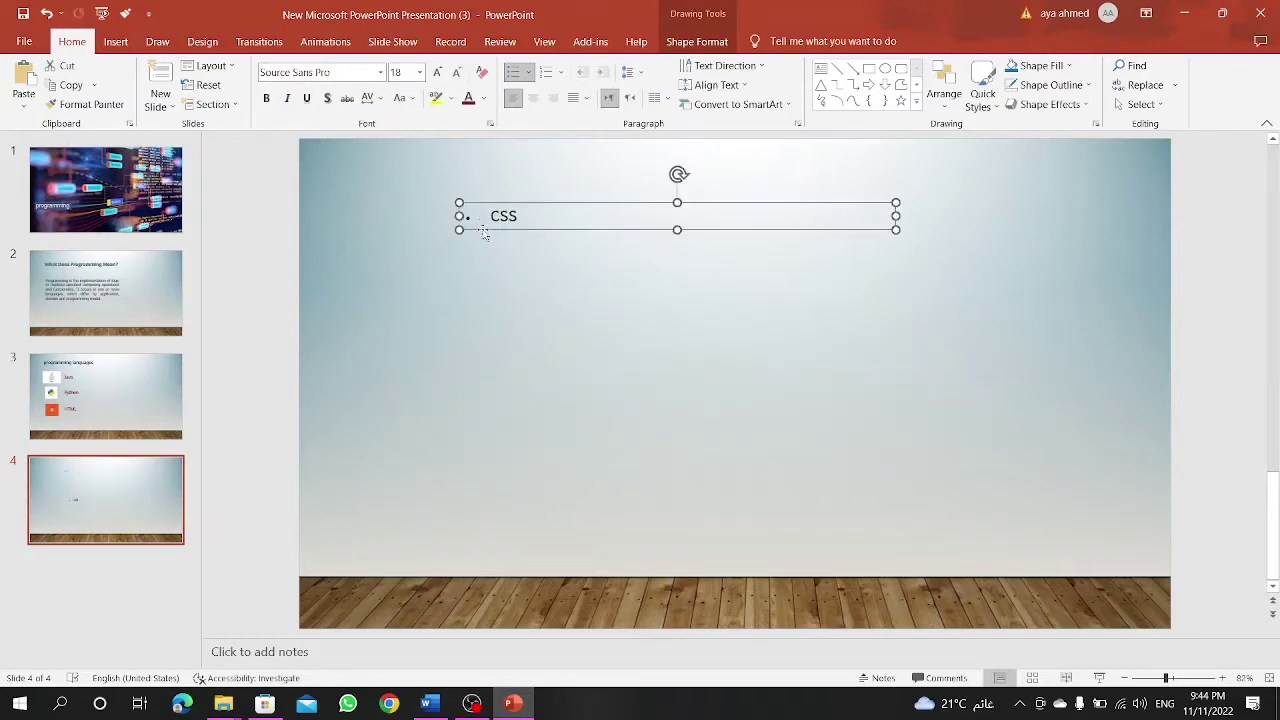
{"action": "left_click_drag", "start_coordinate": [481, 220], "coordinate": [486, 331]}
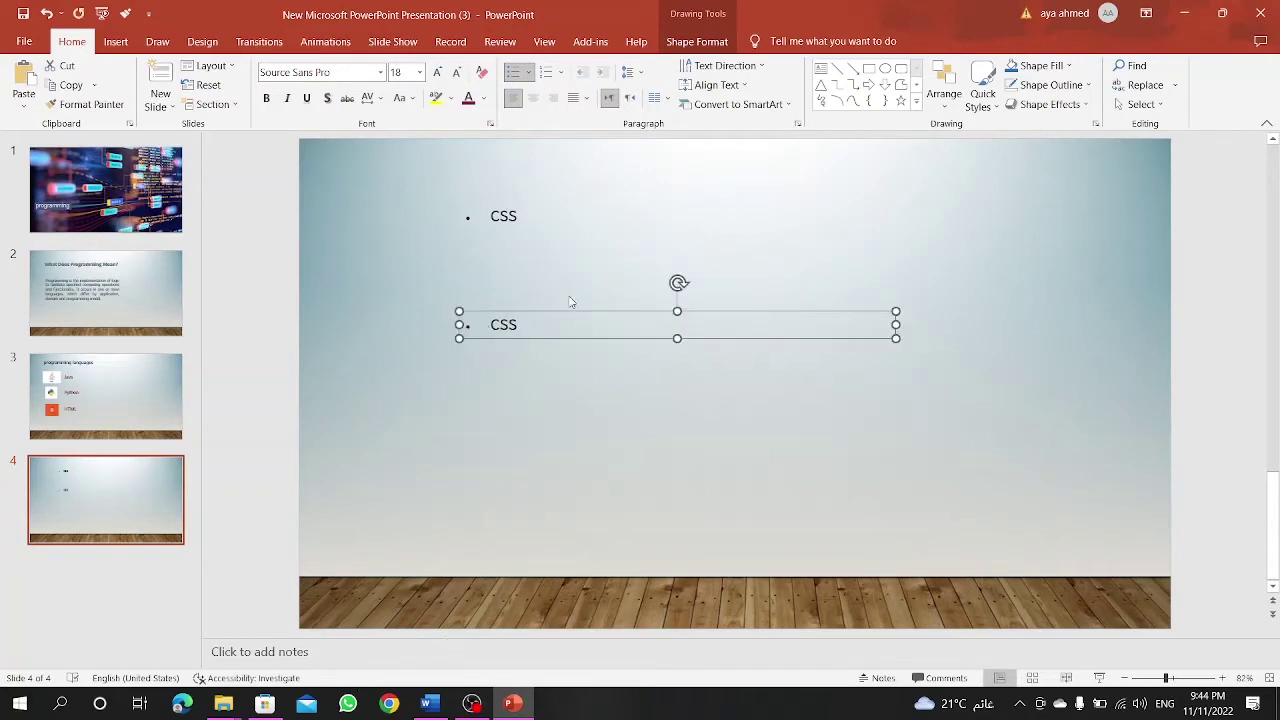
{"action": "left_click", "coordinate": [518, 324]}
{"action": "key", "text": "BackSpace"}
{"action": "key", "text": "BackSpace"}
{"action": "key", "text": "BackSpace"}
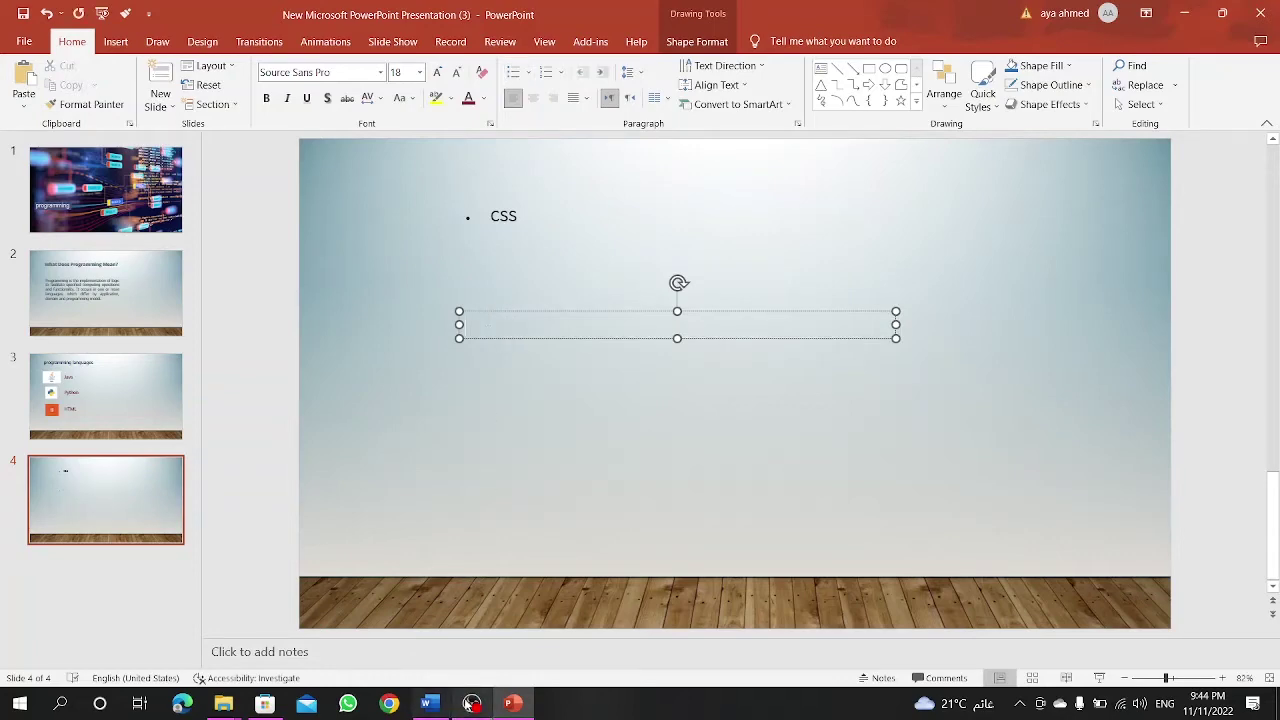
Step: Select the JavaScript item in the Word document for slide 4
{"action": "left_click", "coordinate": [430, 703]}
{"action": "left_click_drag", "start_coordinate": [481, 514], "coordinate": [408, 517]}
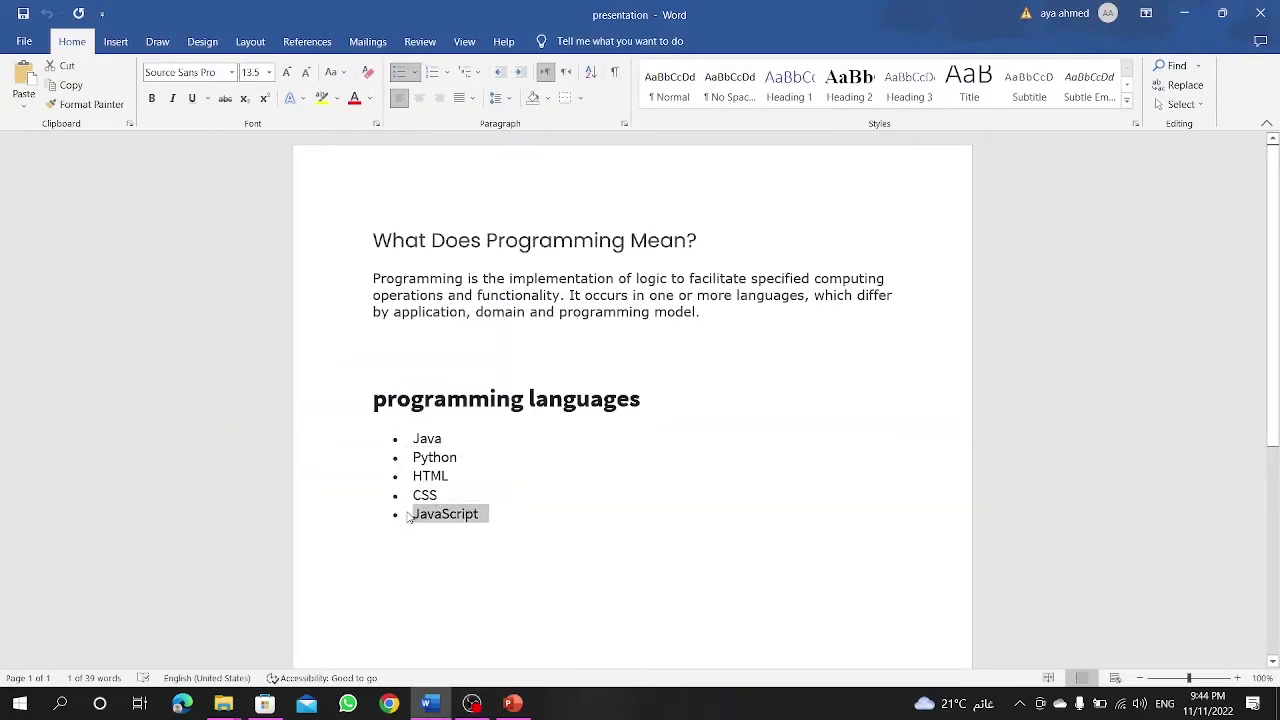
{"action": "left_click", "coordinate": [512, 703]}
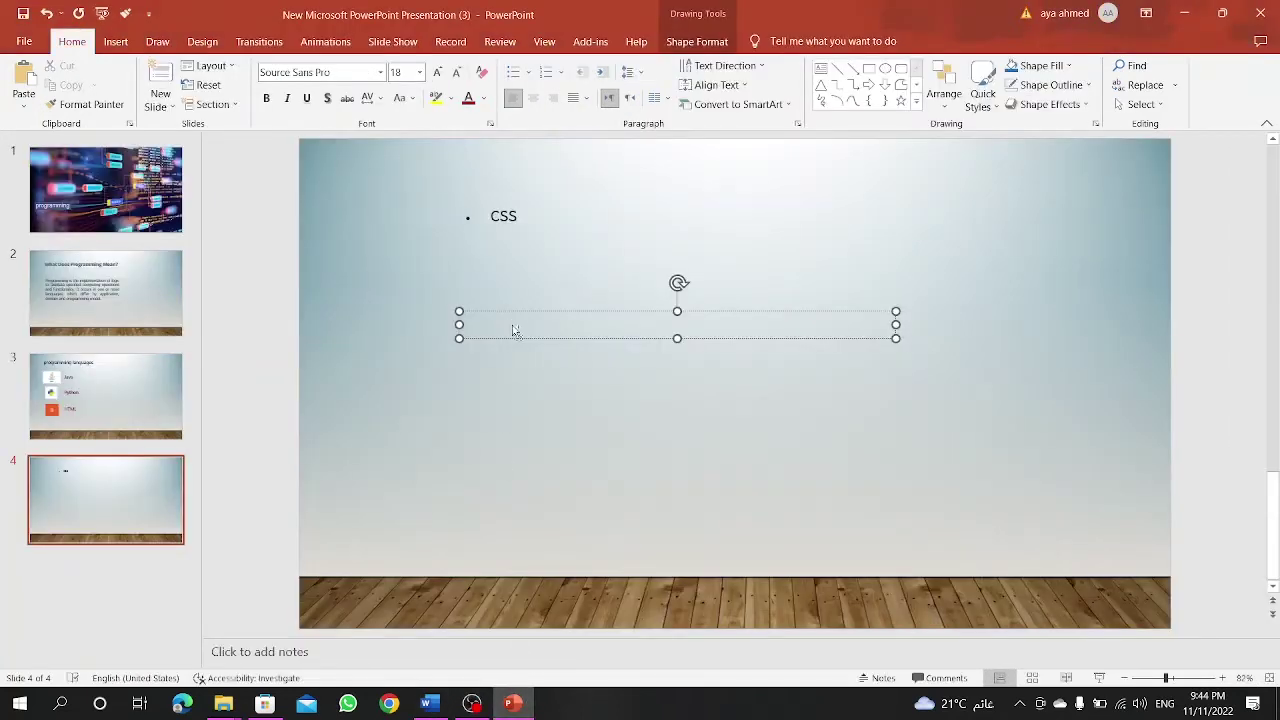
Step: Paste JavaScript into the lower box, trim its extra line, and remove the bullet before CSS
{"action": "key", "text": "ctrl+v"}
{"action": "key", "text": "BackSpace"}
{"action": "left_click", "coordinate": [488, 218]}
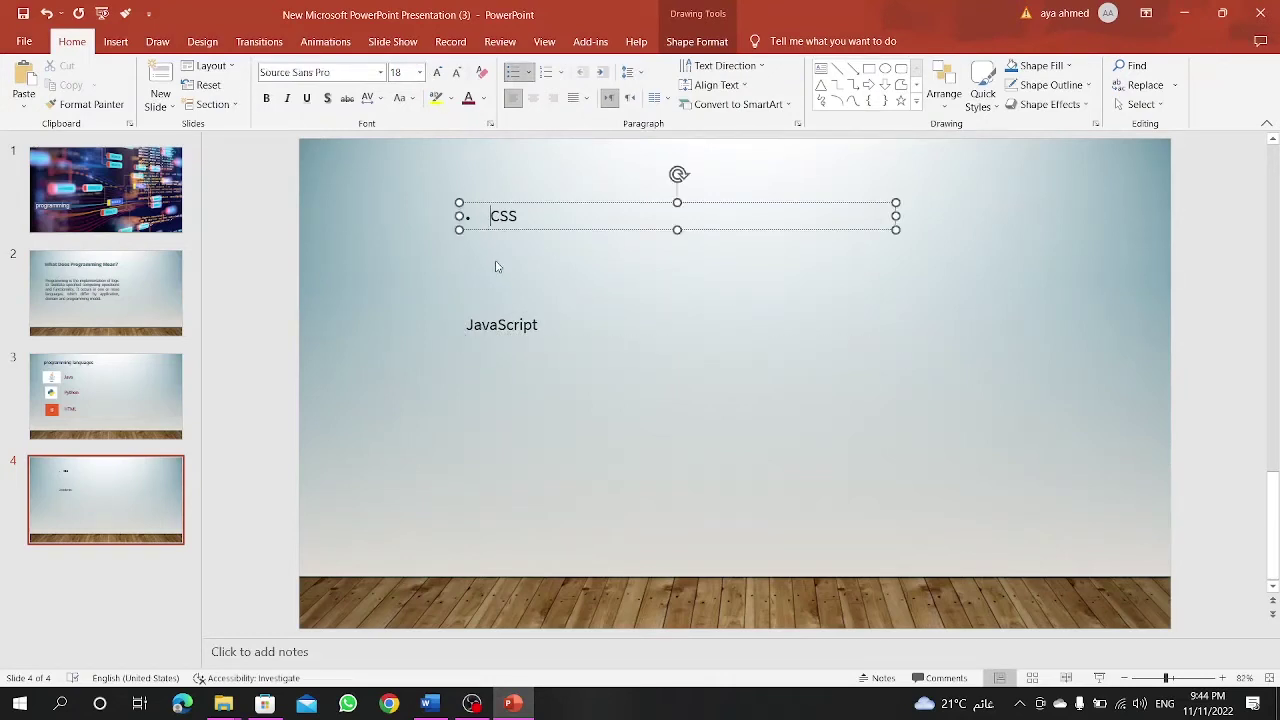
{"action": "key", "text": "BackSpace"}
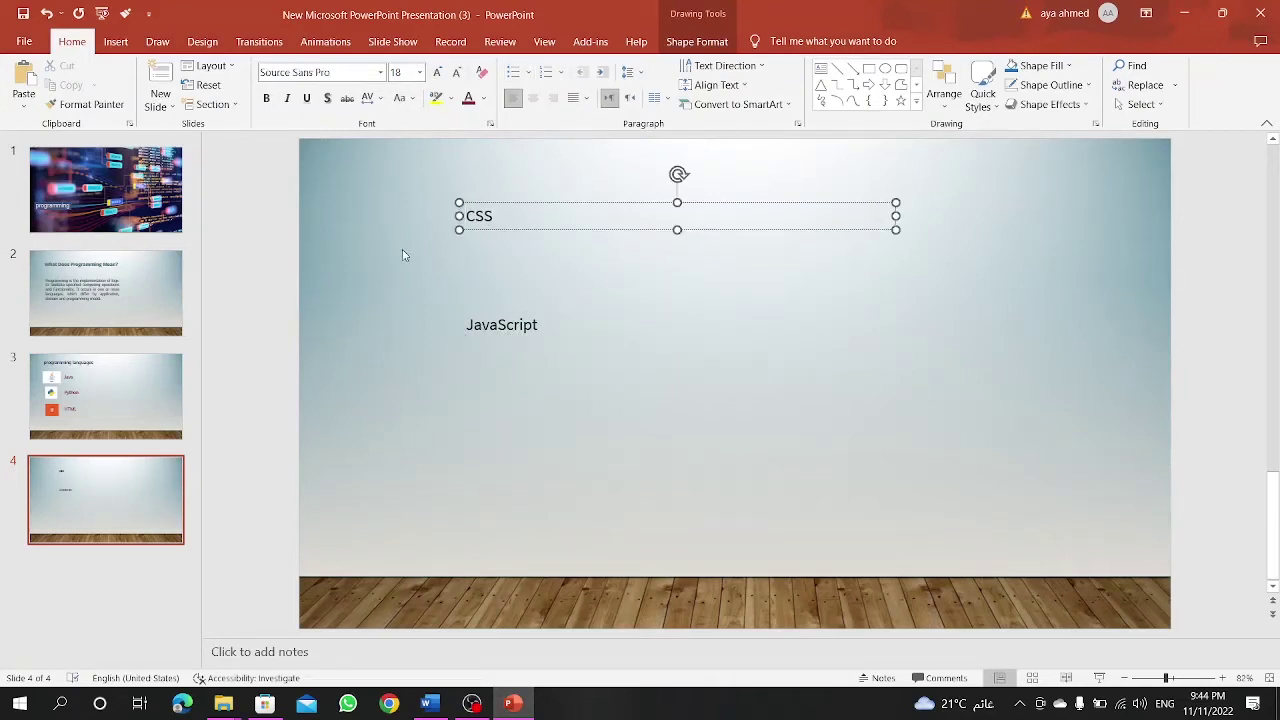
{"action": "left_click", "coordinate": [115, 41]}
Step: Insert the images6 CSS logo and shrink it into place beside CSS
{"action": "left_click", "coordinate": [134, 108]}
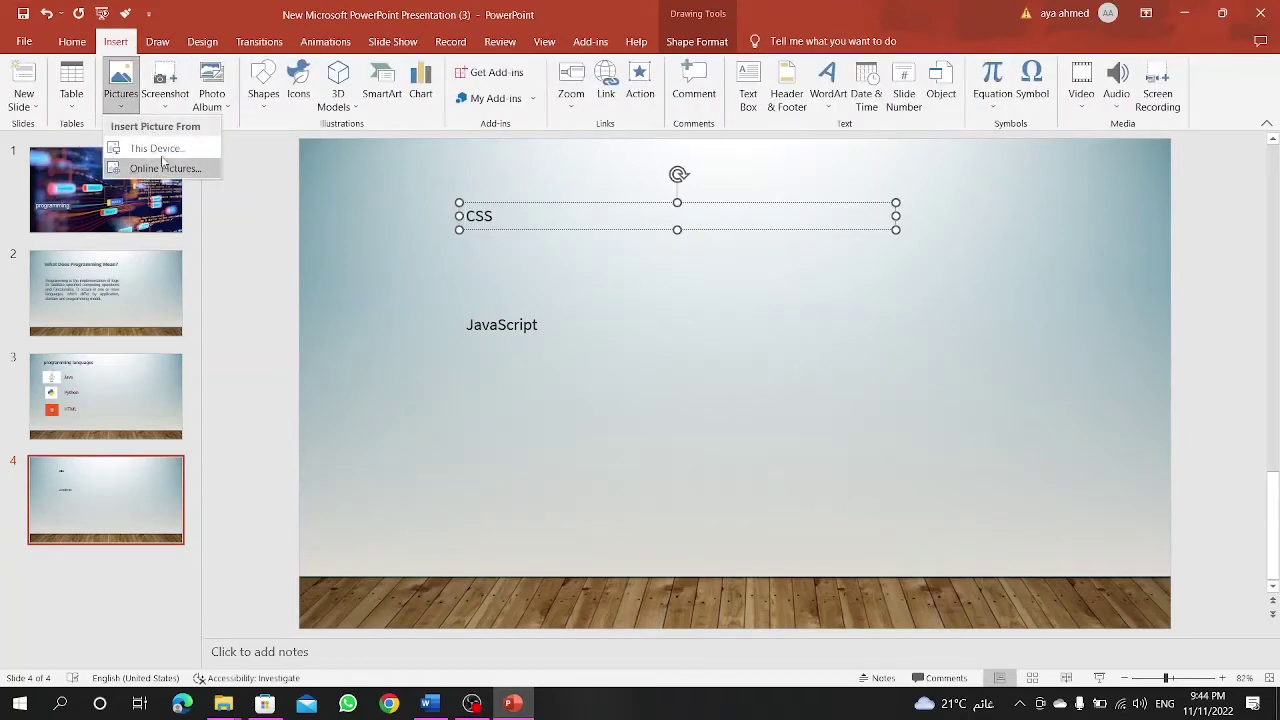
{"action": "left_click", "coordinate": [155, 148]}
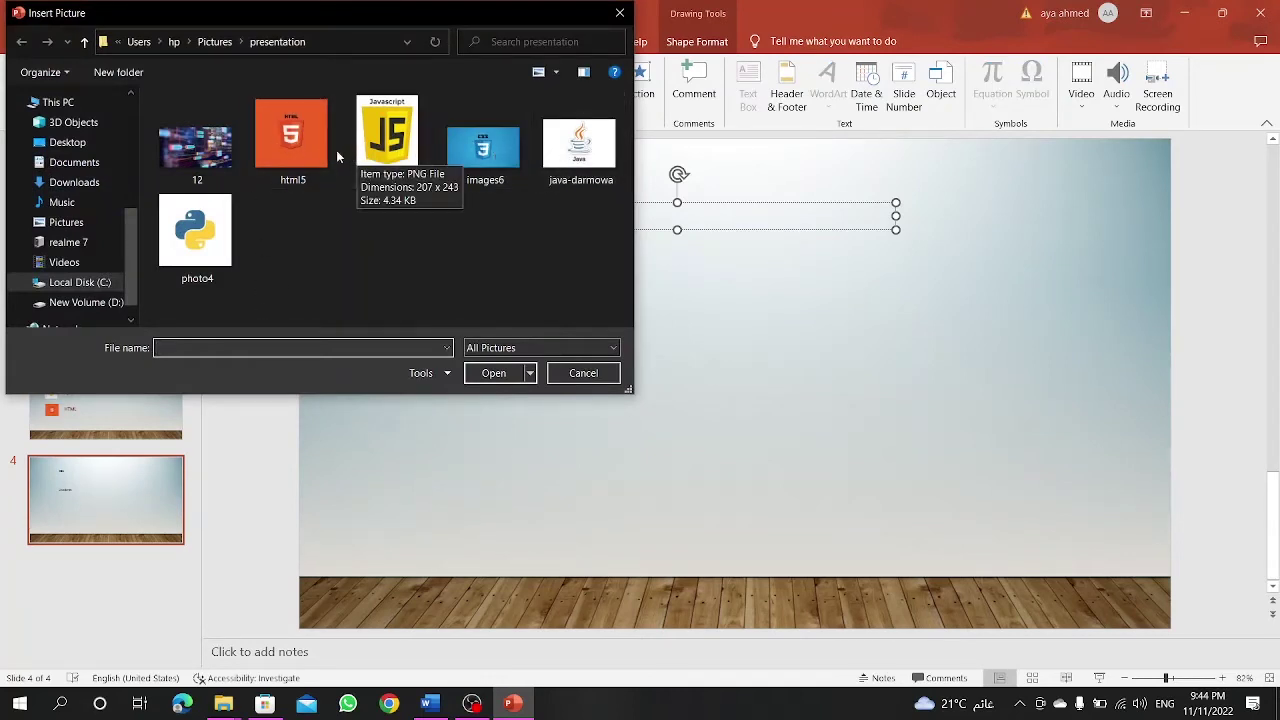
{"action": "left_click", "coordinate": [483, 148]}
{"action": "left_click", "coordinate": [493, 373]}
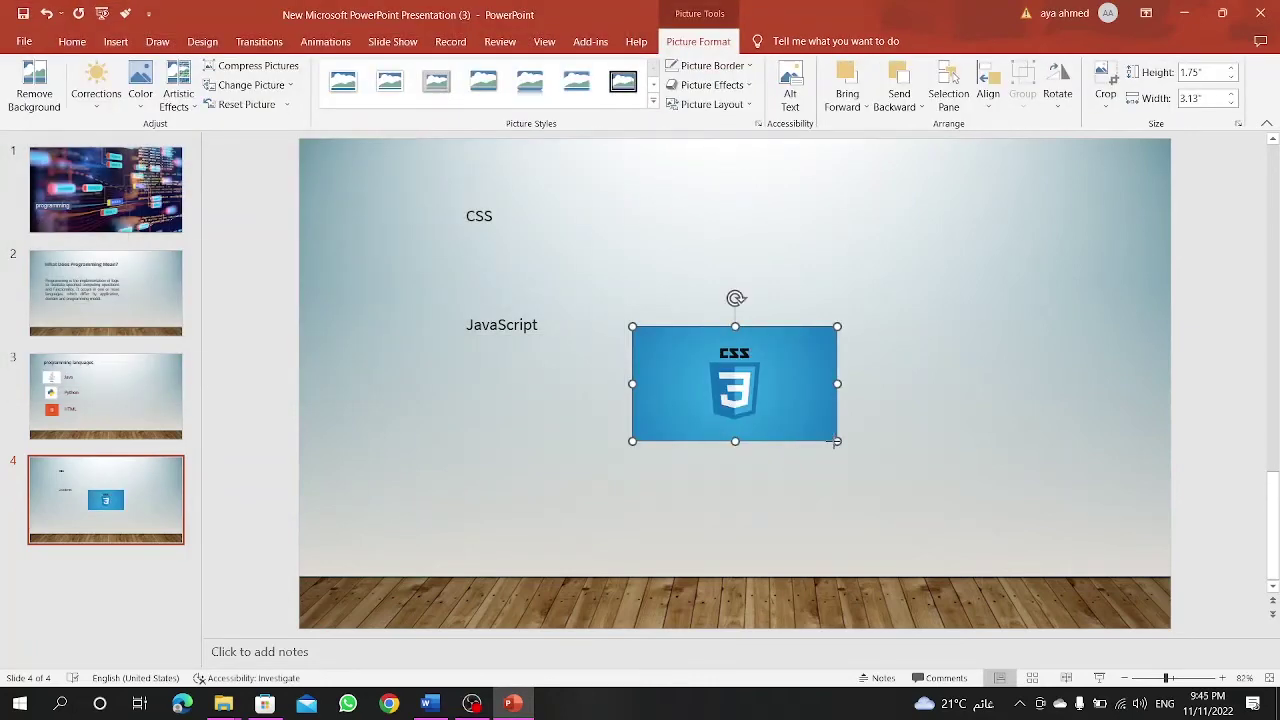
{"action": "mouse_move", "coordinate": [837, 441]}
{"action": "left_mouse_down"}
{"action": "mouse_move", "coordinate": [391, 219]}
{"action": "mouse_move", "coordinate": [420, 335]}
{"action": "left_mouse_up"}
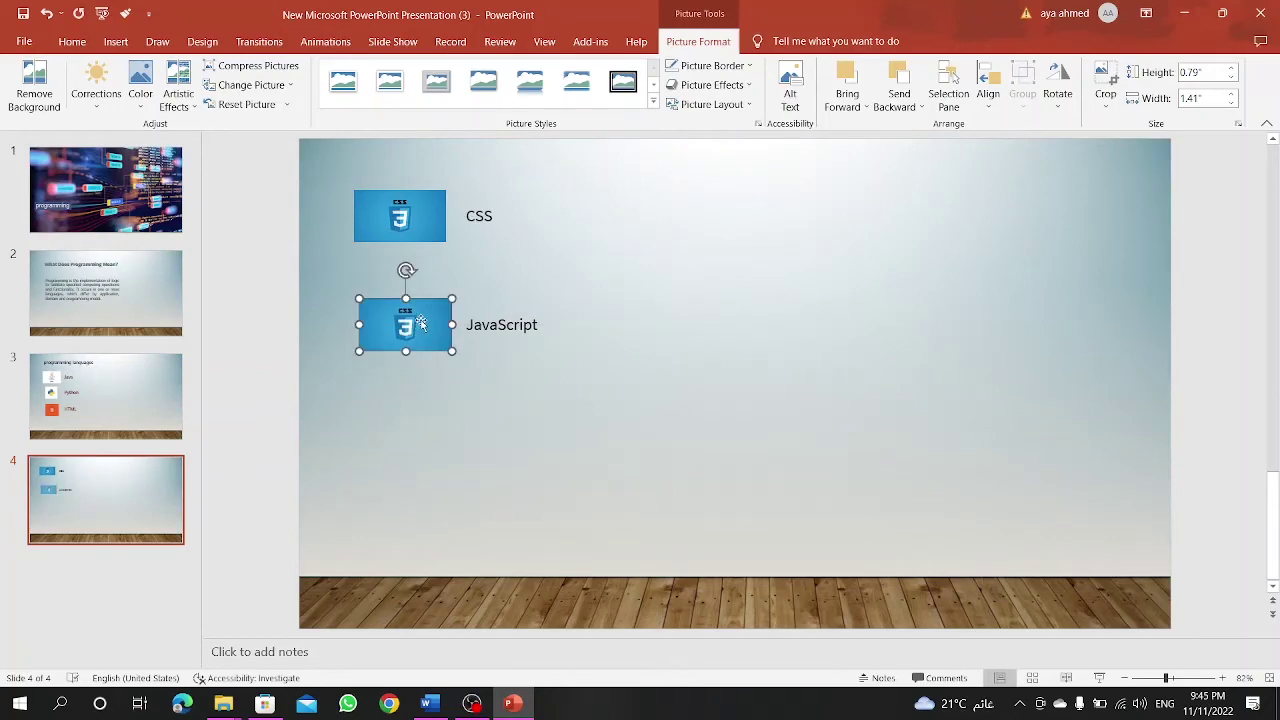
Step: Change the logo copy beside JavaScript to the images5 JavaScript logo
{"action": "right_click", "coordinate": [421, 328]}
{"action": "mouse_move", "coordinate": [481, 448]}
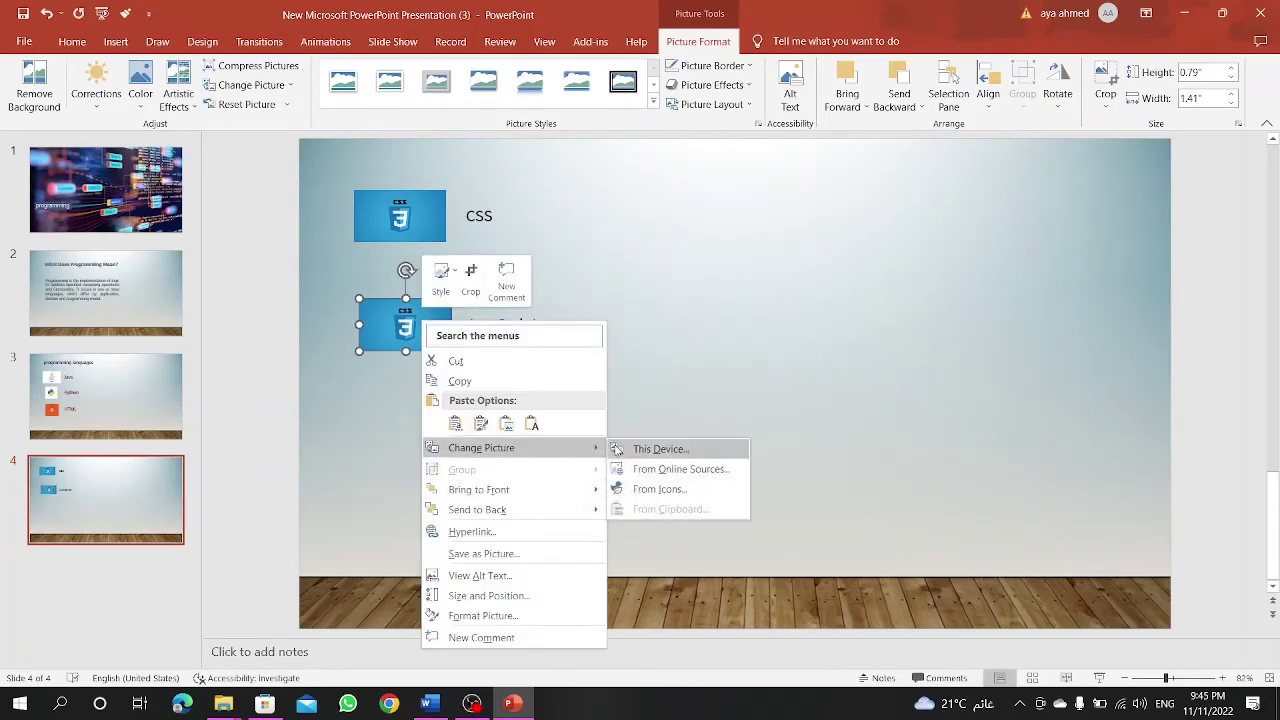
{"action": "left_click", "coordinate": [620, 450]}
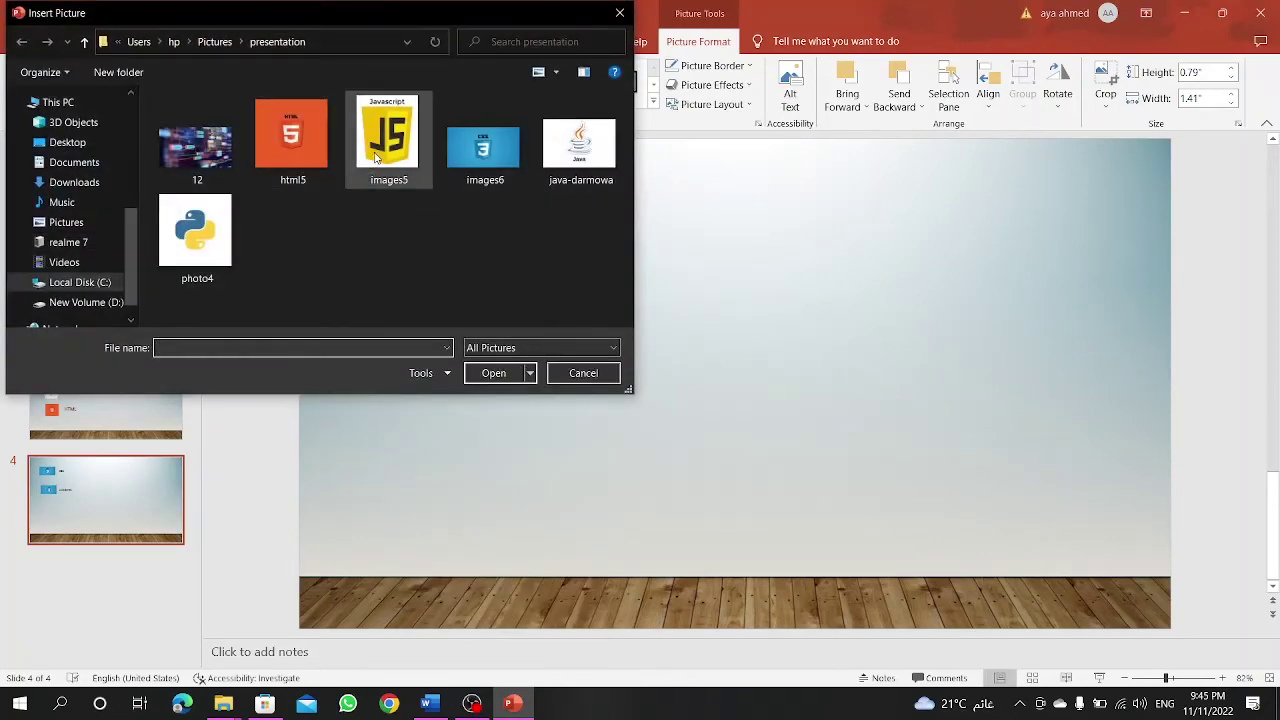
{"action": "left_click", "coordinate": [388, 140]}
{"action": "left_click", "coordinate": [498, 376]}
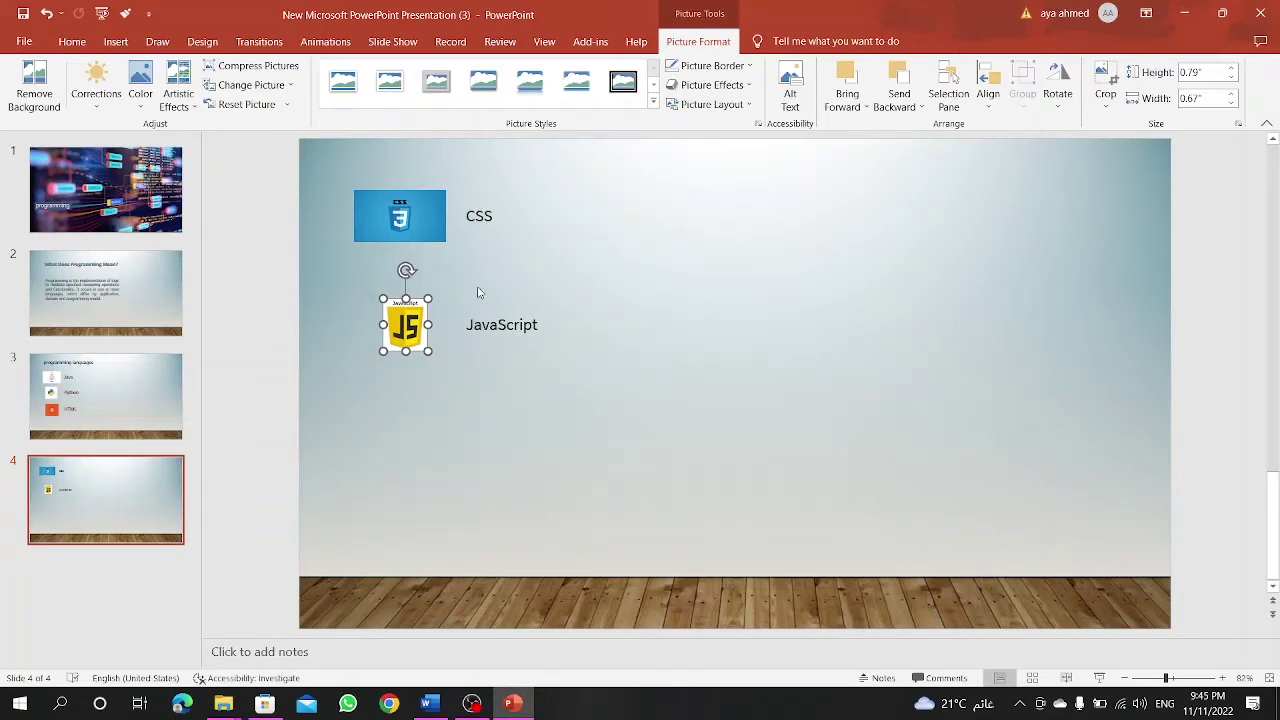
Step: Add a blank slide 5 with a centred text box reading 'Thank you'
{"action": "right_click", "coordinate": [133, 604]}
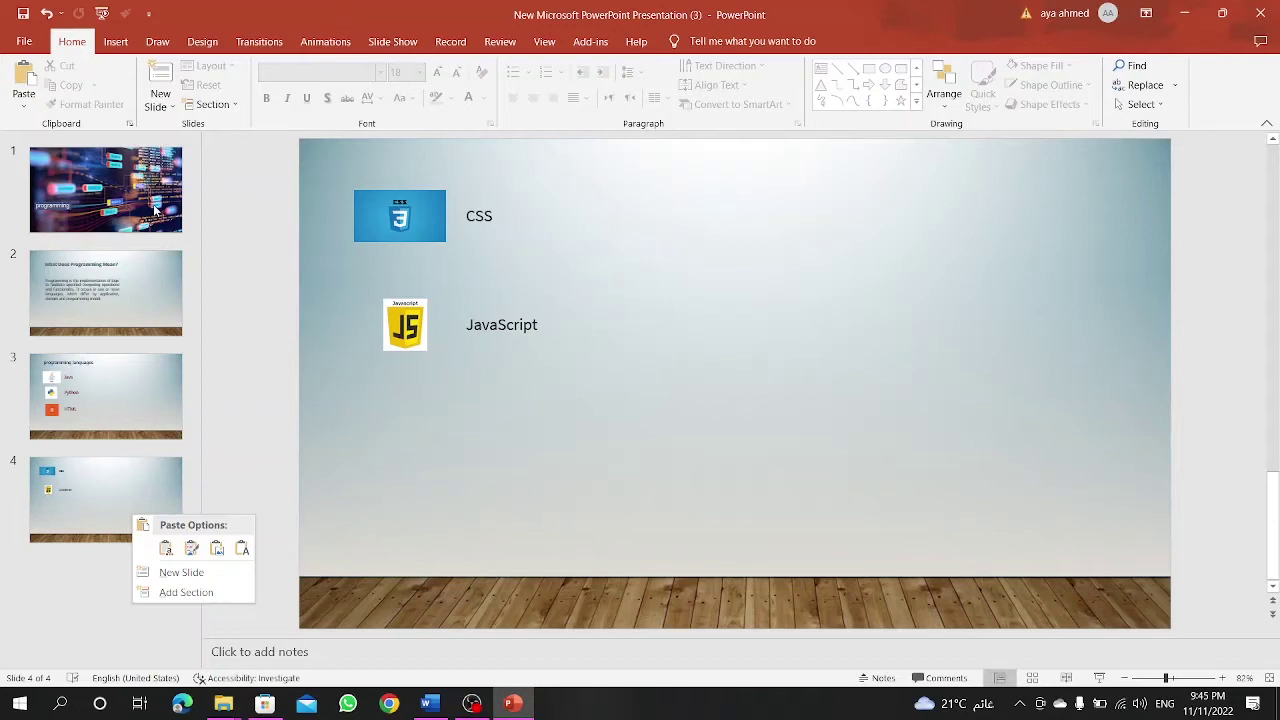
{"action": "left_click", "coordinate": [140, 581]}
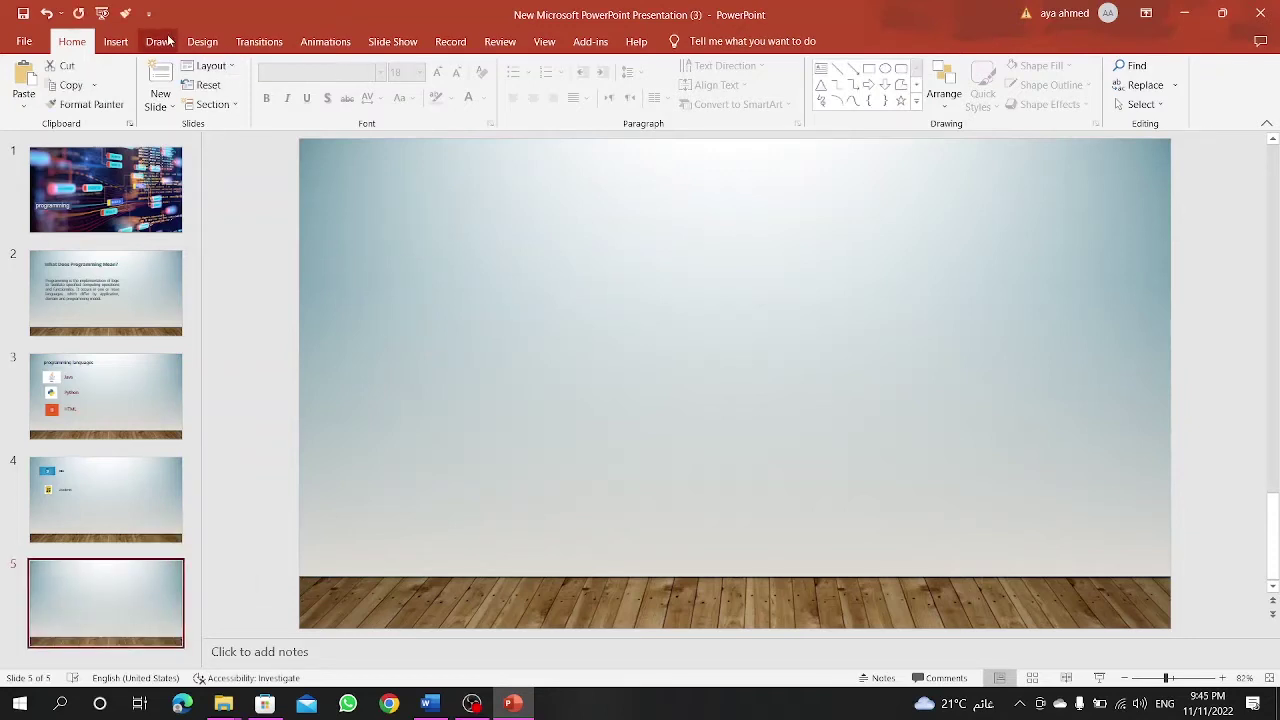
{"action": "left_click", "coordinate": [115, 41]}
{"action": "left_click", "coordinate": [748, 93]}
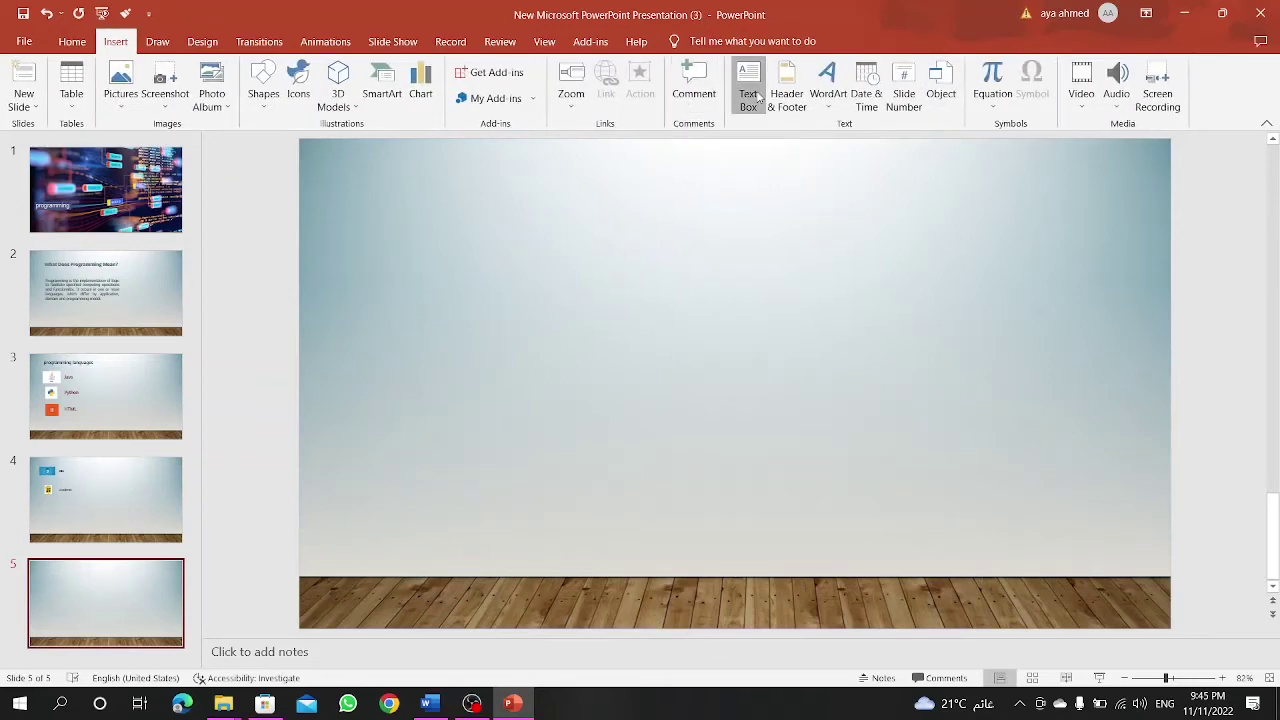
{"action": "left_click_drag", "start_coordinate": [578, 298], "coordinate": [653, 300]}
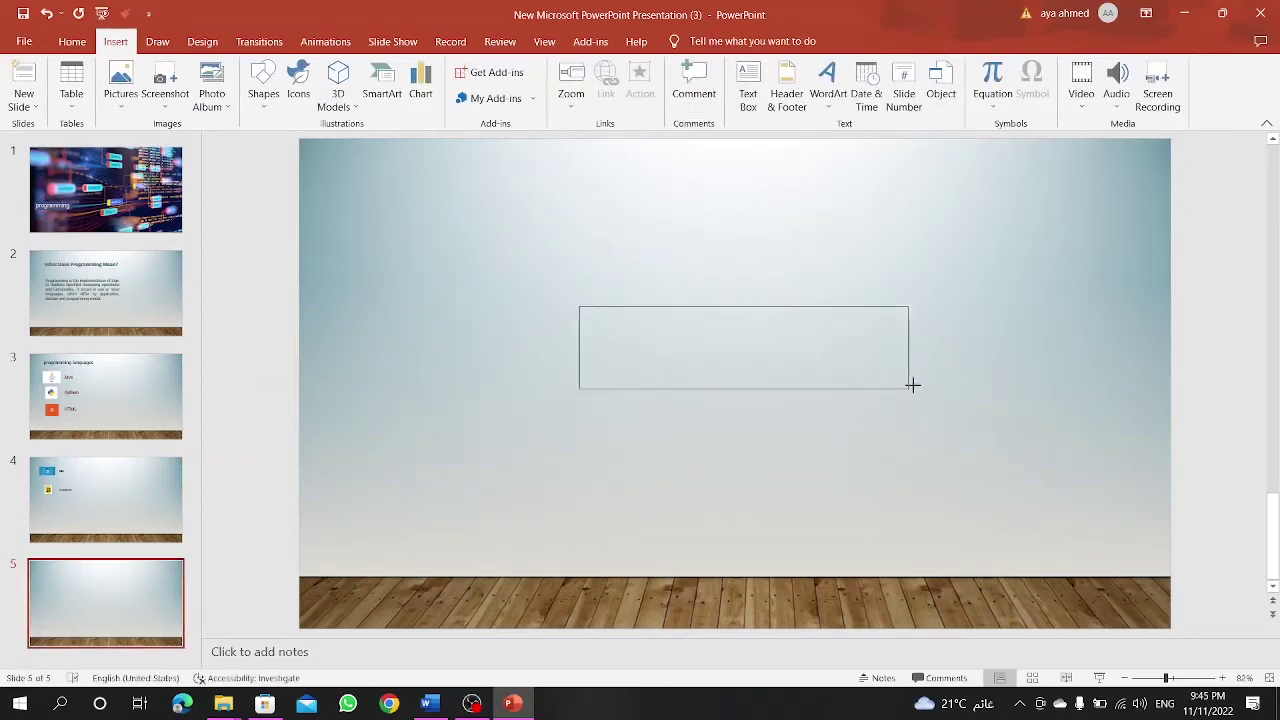
{"action": "left_click_drag", "start_coordinate": [795, 401], "coordinate": [918, 383]}
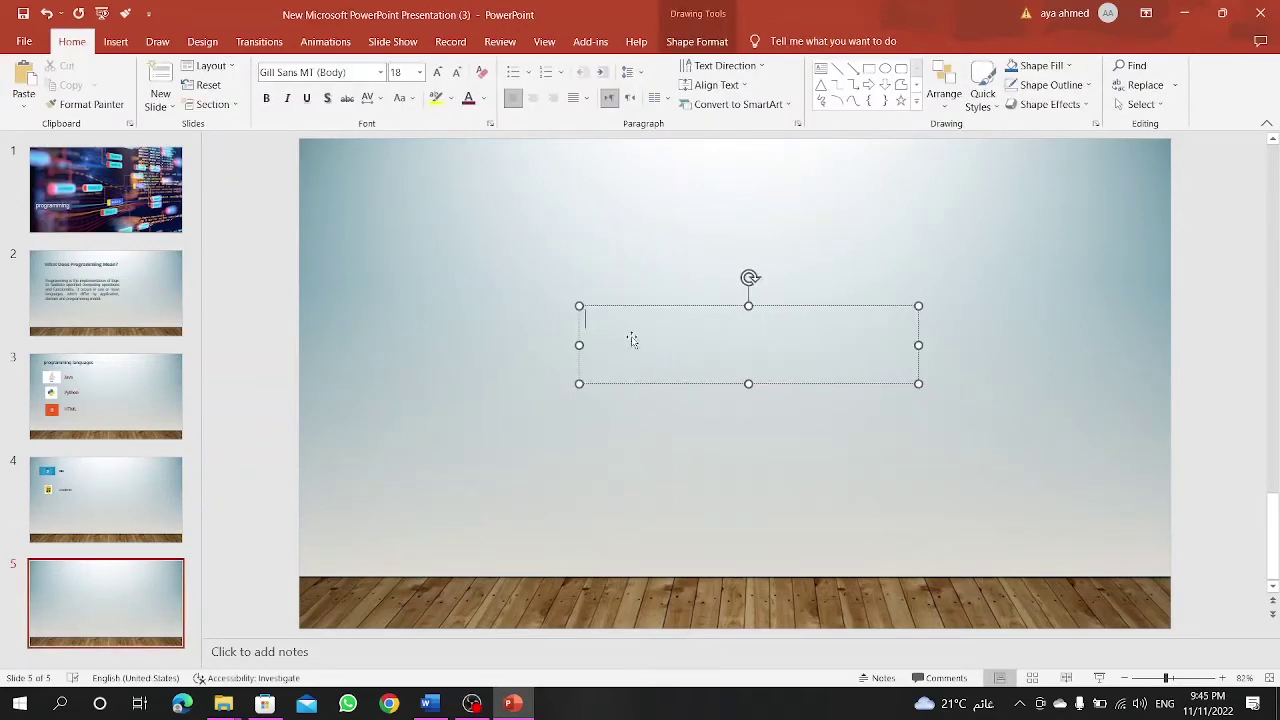
{"action": "type", "text": "Thank you"}
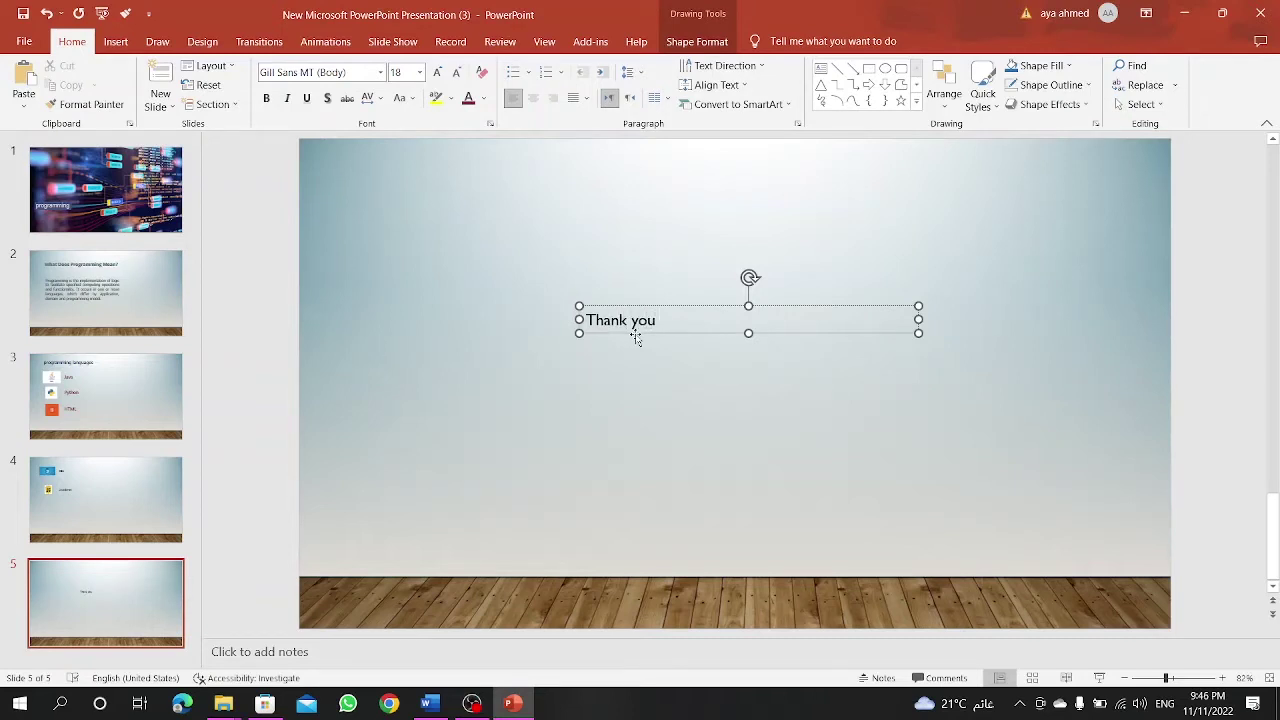
Step: Format the 'Thank you' text as 44 pt dark red
{"action": "left_click", "coordinate": [420, 72]}
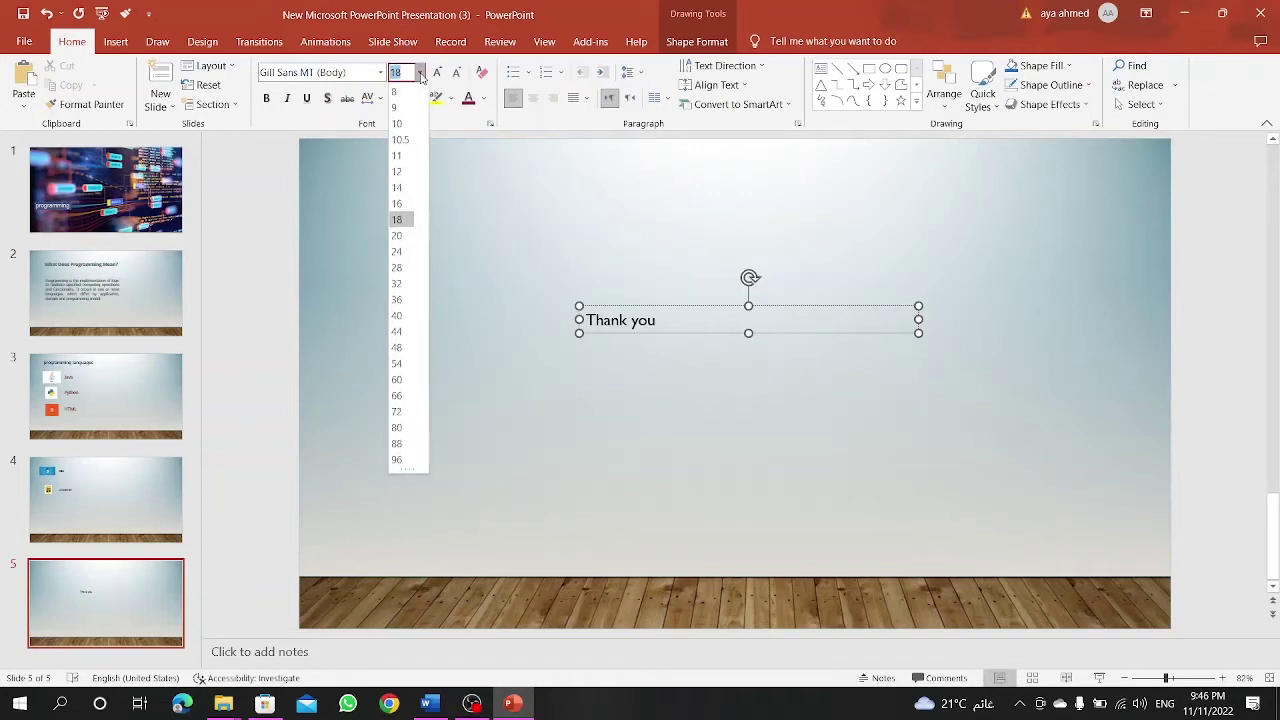
{"action": "left_click", "coordinate": [663, 320]}
{"action": "left_click_drag", "start_coordinate": [660, 320], "coordinate": [588, 322]}
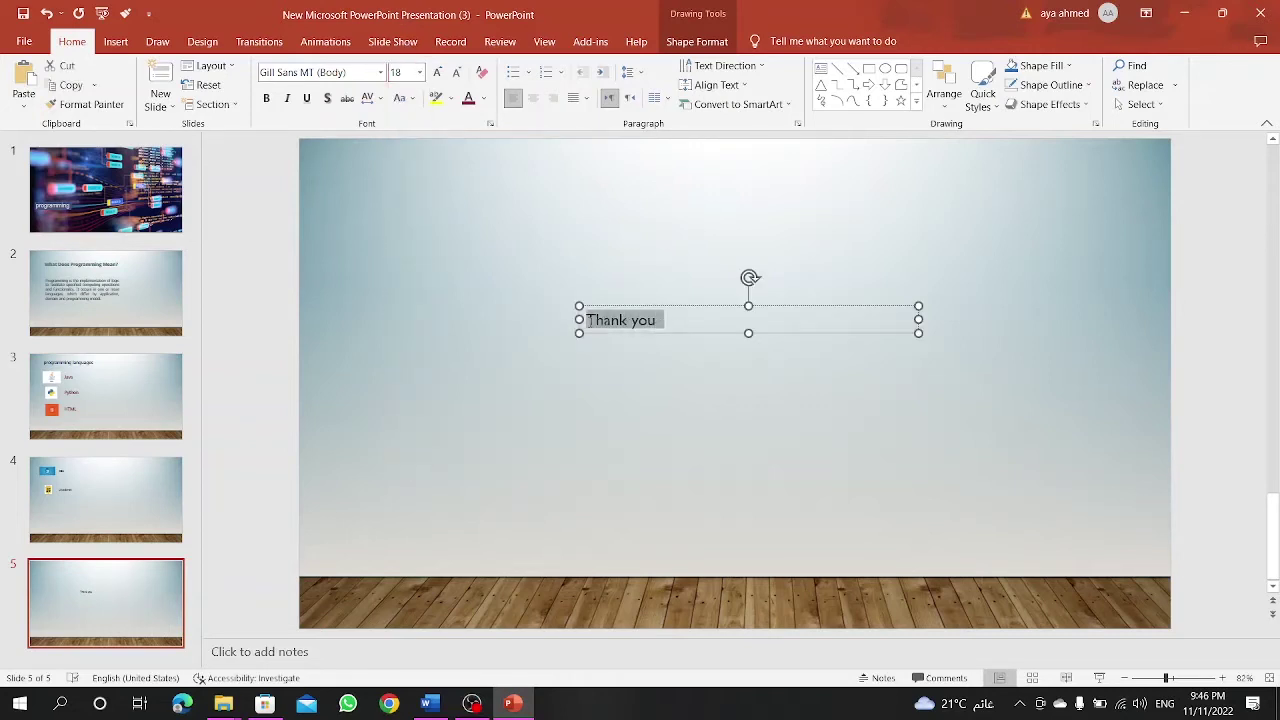
{"action": "left_click", "coordinate": [420, 72]}
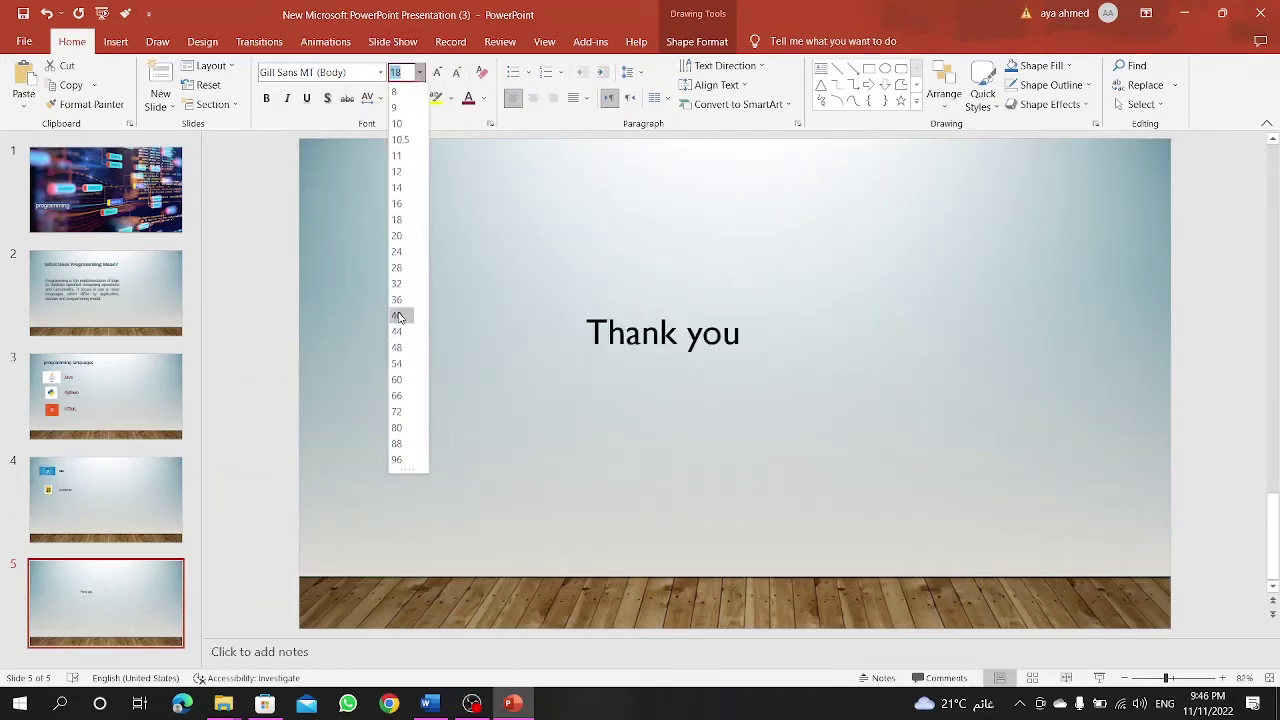
{"action": "left_click", "coordinate": [397, 331]}
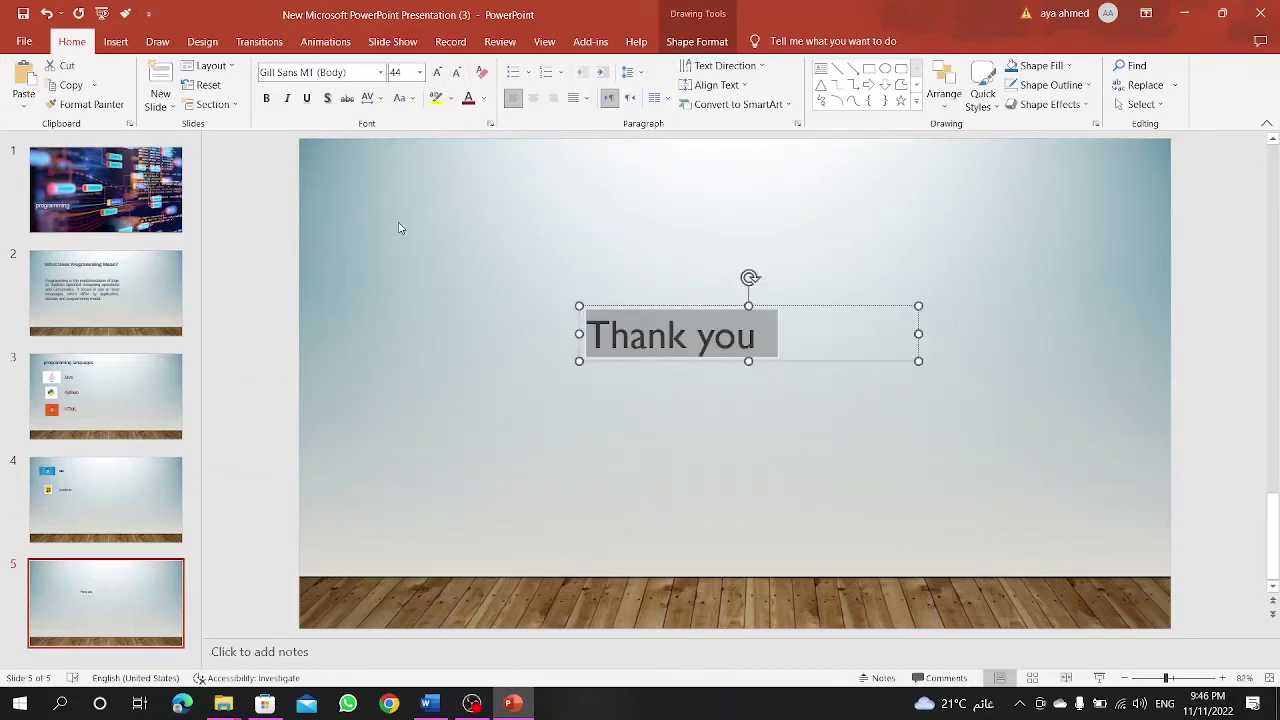
{"action": "left_click", "coordinate": [484, 103]}
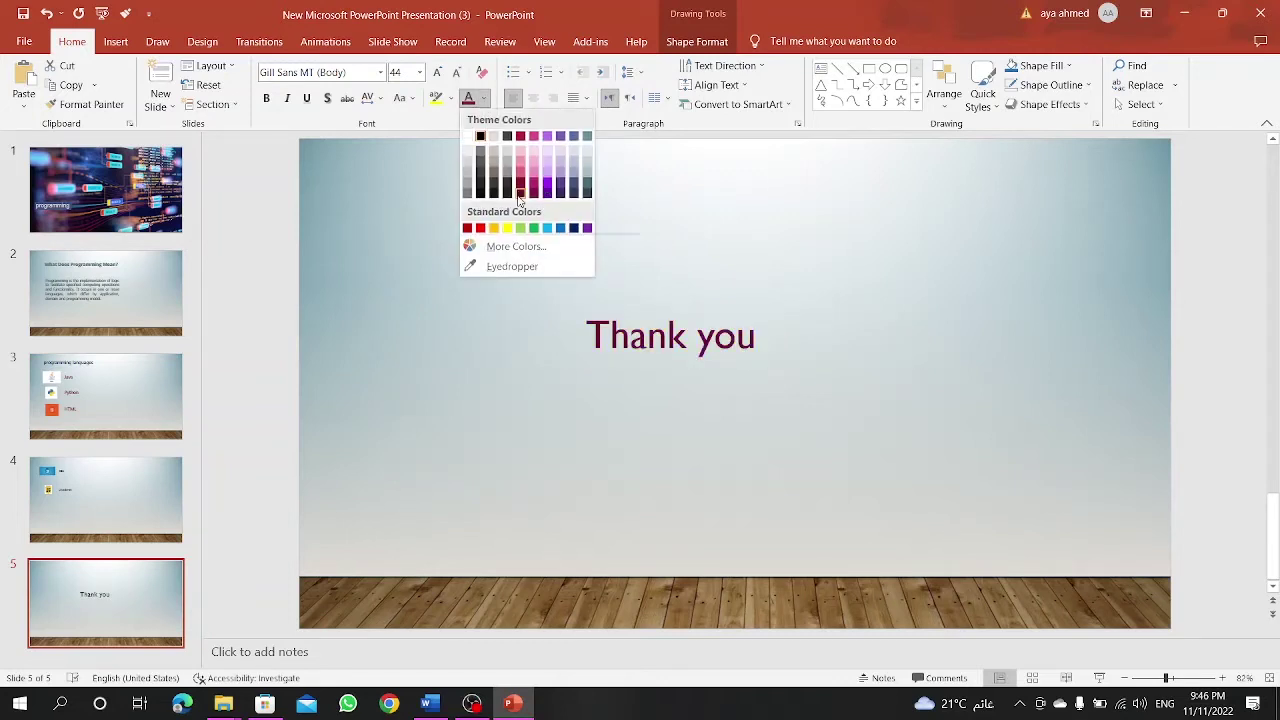
{"action": "left_click", "coordinate": [522, 188]}
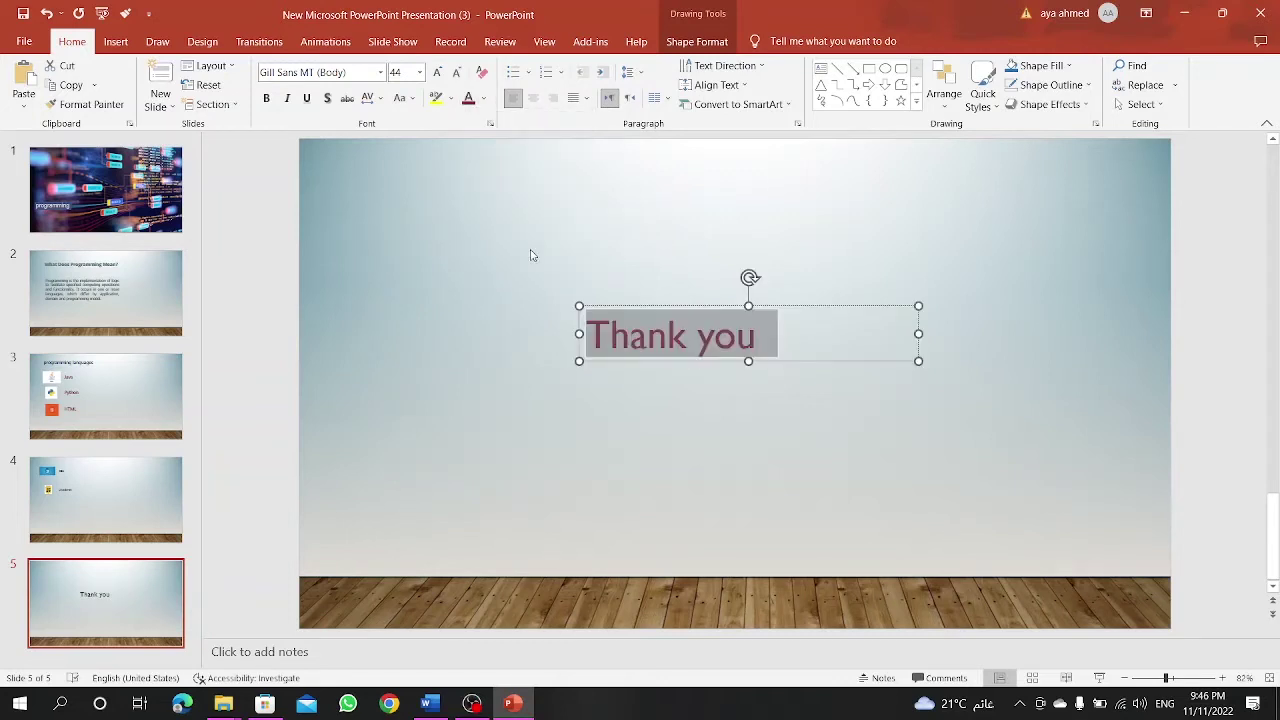
{"action": "left_click", "coordinate": [529, 345]}
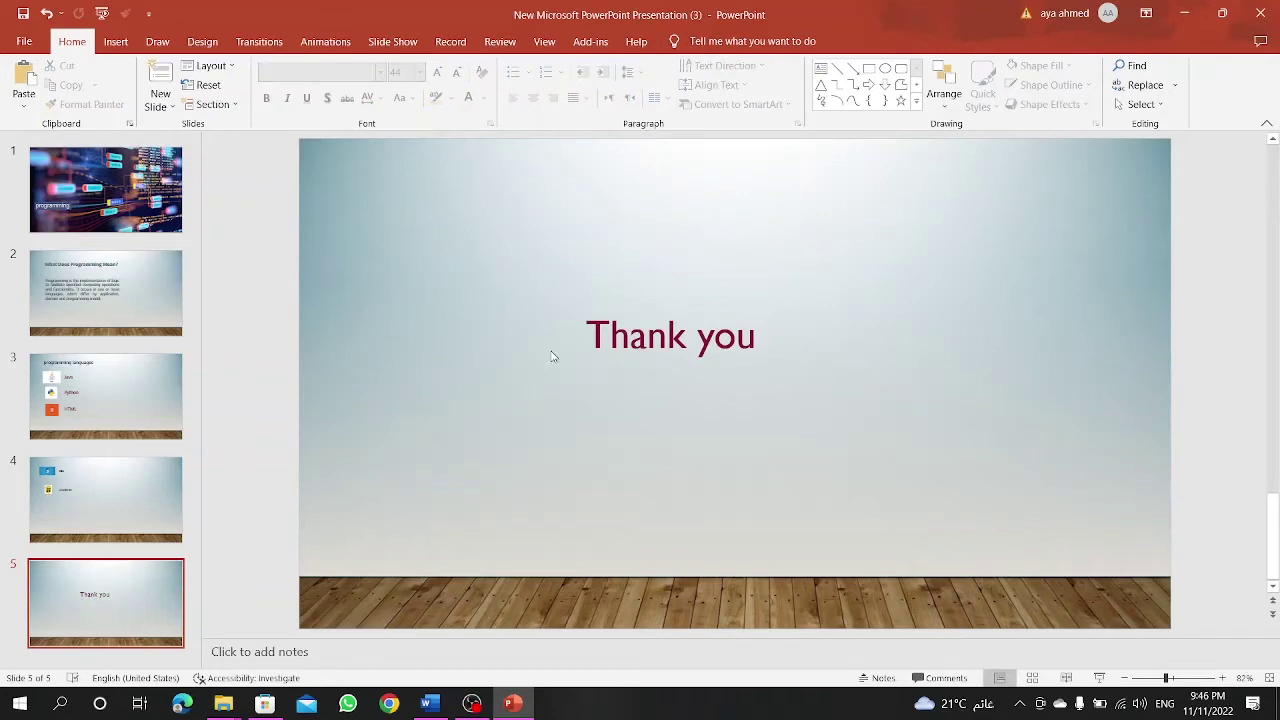
Step: Give title slide 1 the Shape transition at 00.80 seconds from the full transition gallery
{"action": "left_click", "coordinate": [93, 160]}
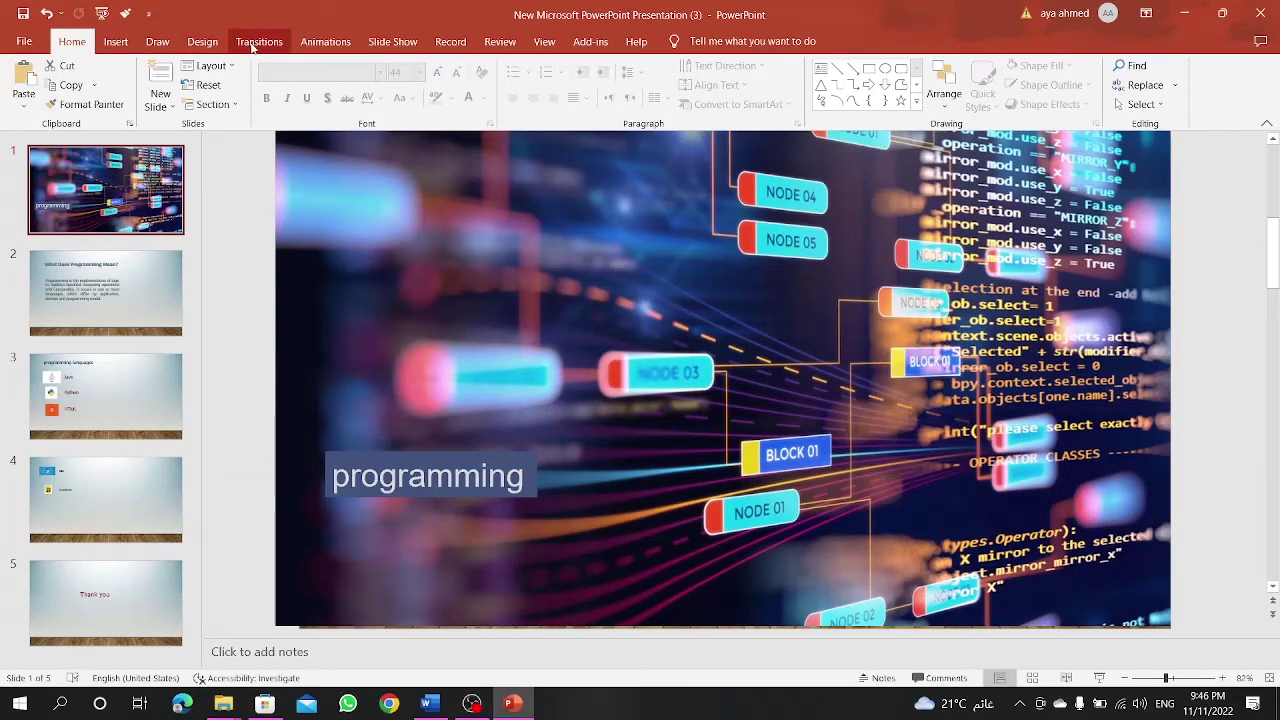
{"action": "left_click", "coordinate": [253, 43]}
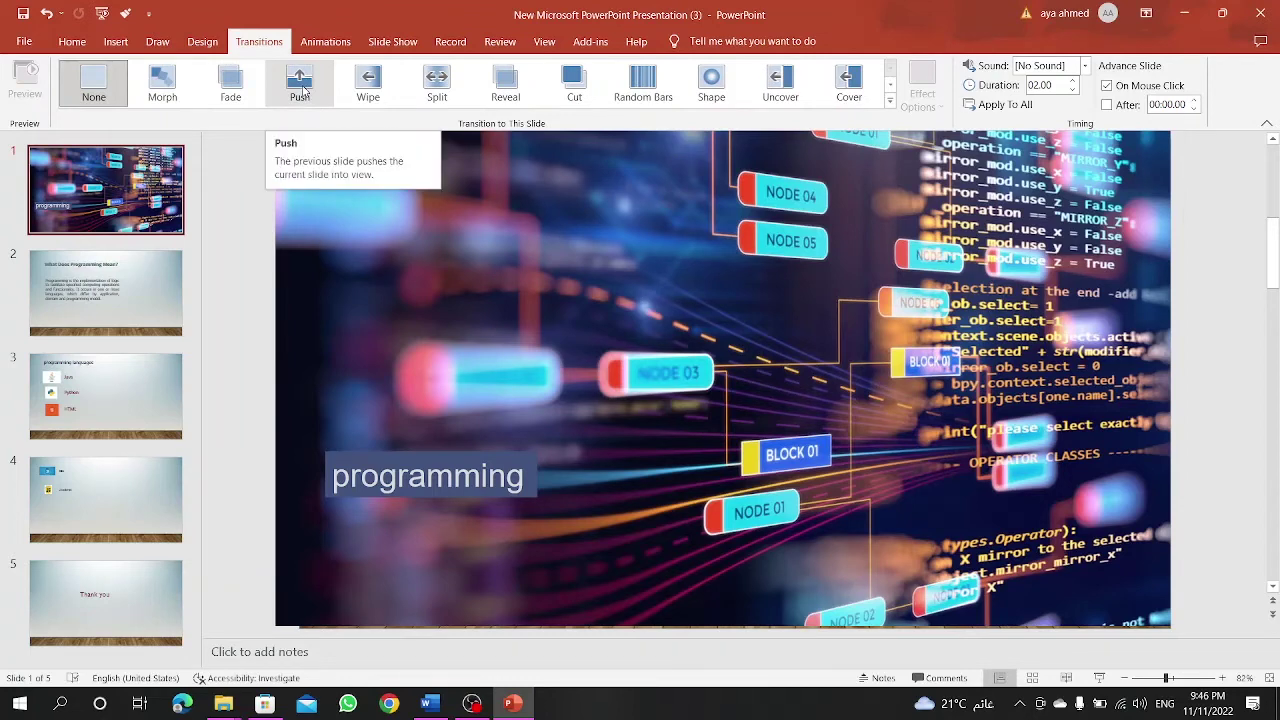
{"action": "left_click", "coordinate": [300, 85]}
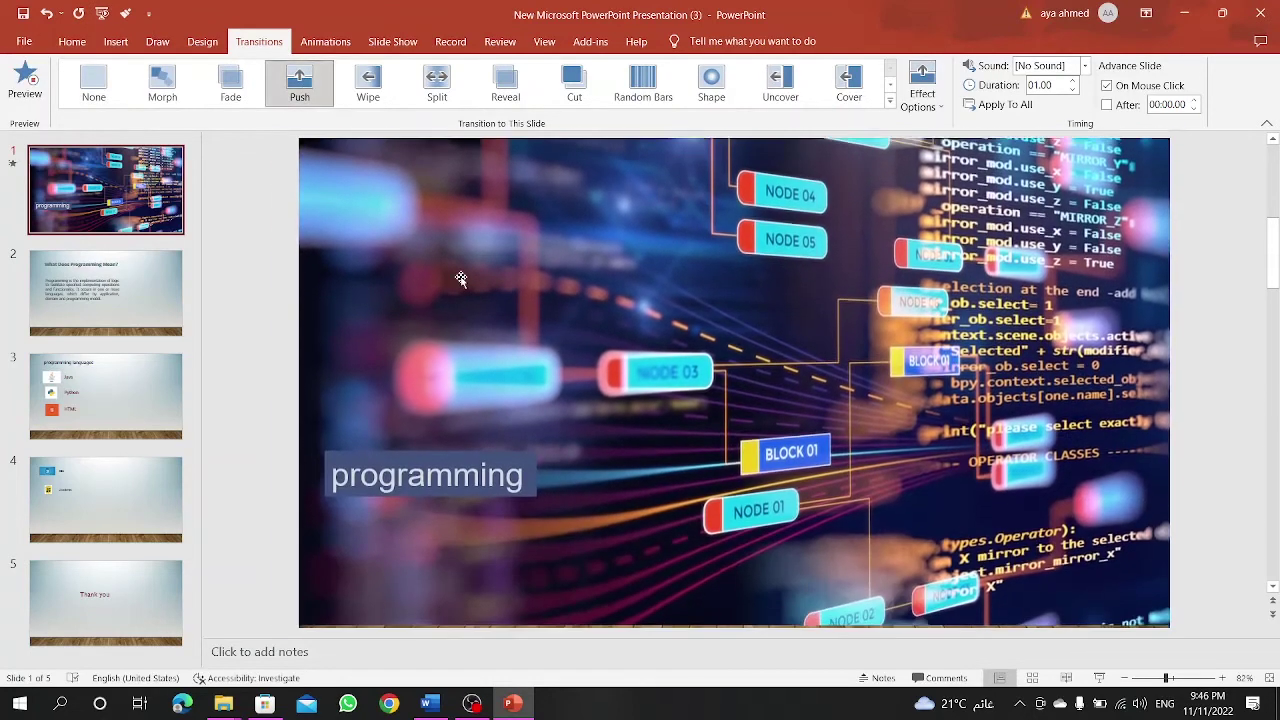
{"action": "left_click", "coordinate": [368, 85]}
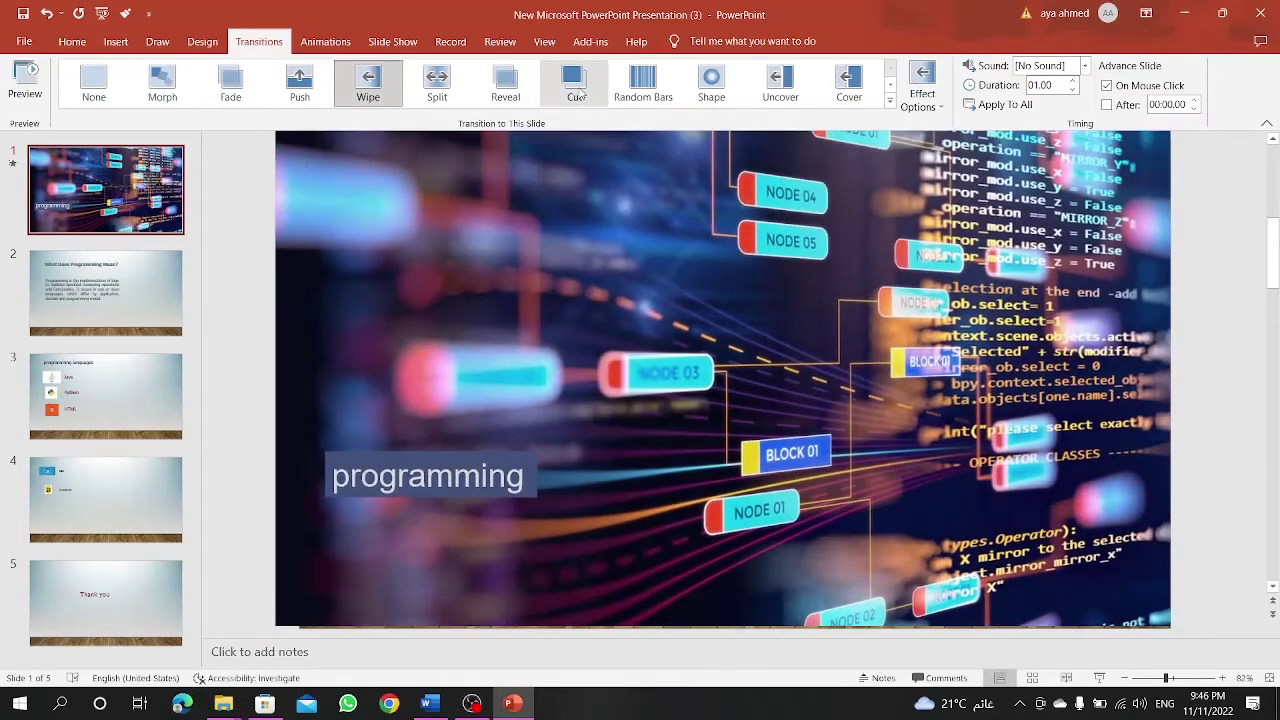
{"action": "left_click", "coordinate": [578, 88]}
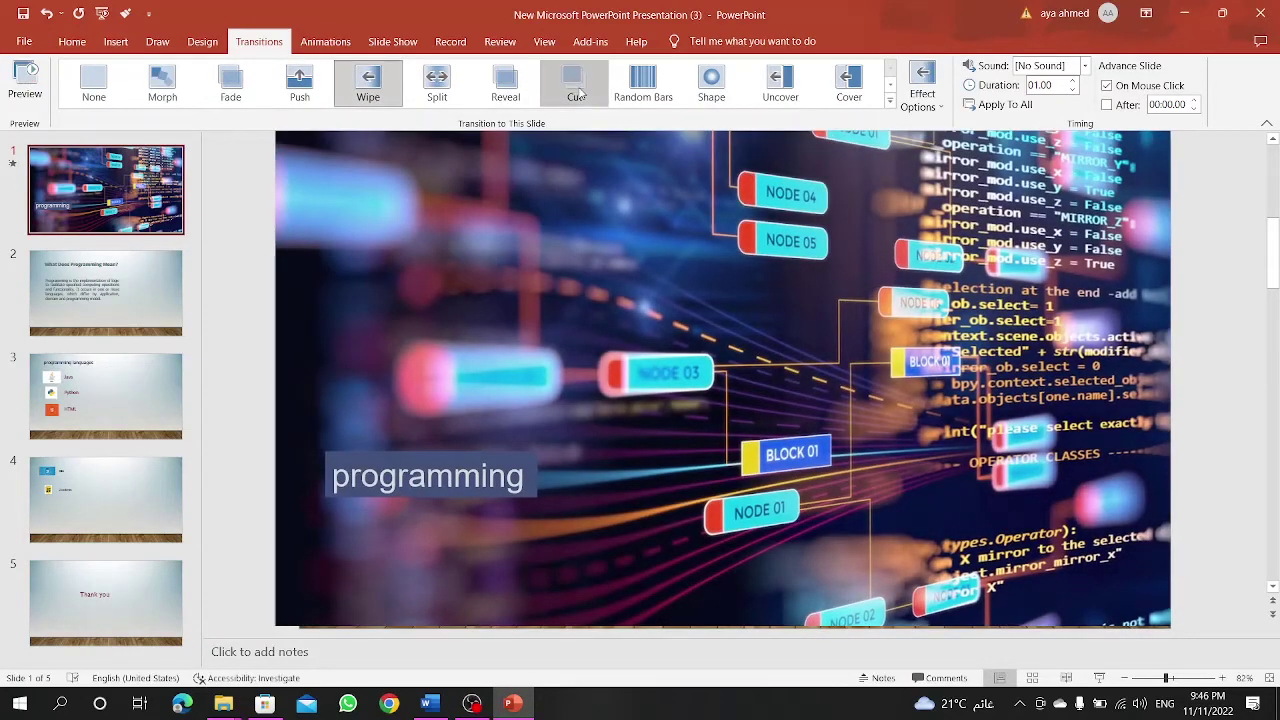
{"action": "left_click", "coordinate": [890, 86]}
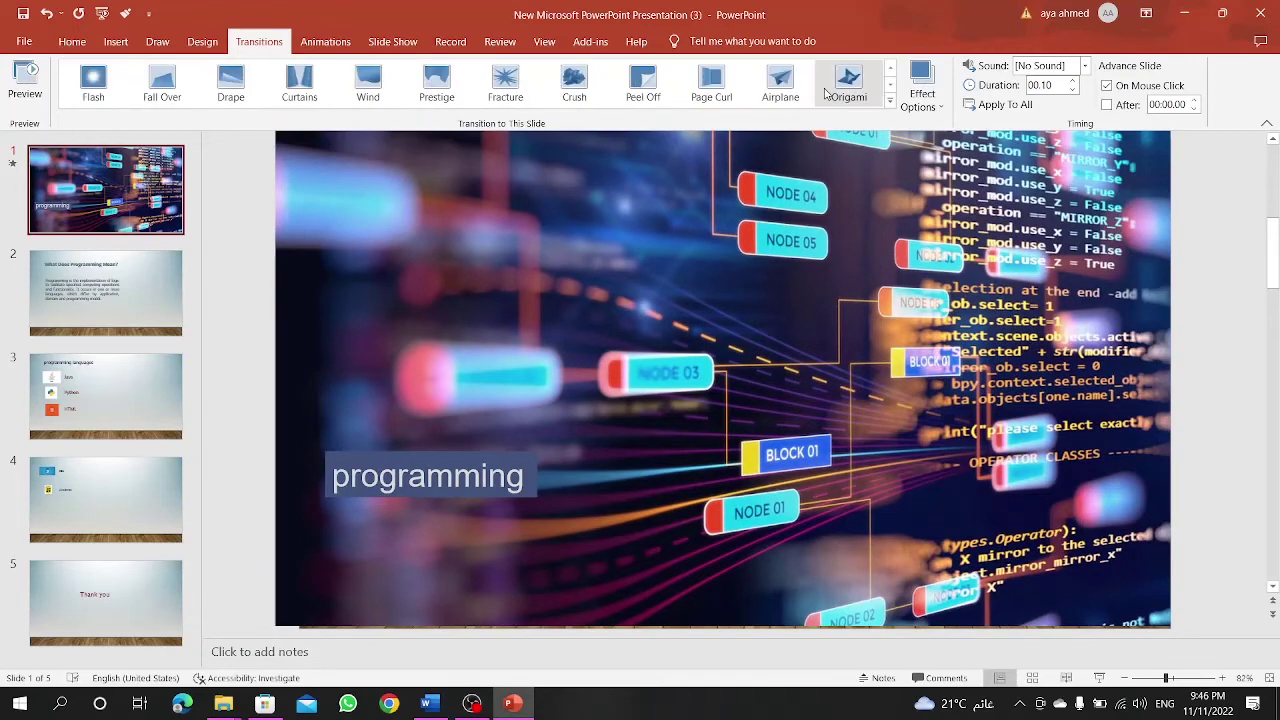
{"action": "left_click", "coordinate": [890, 101]}
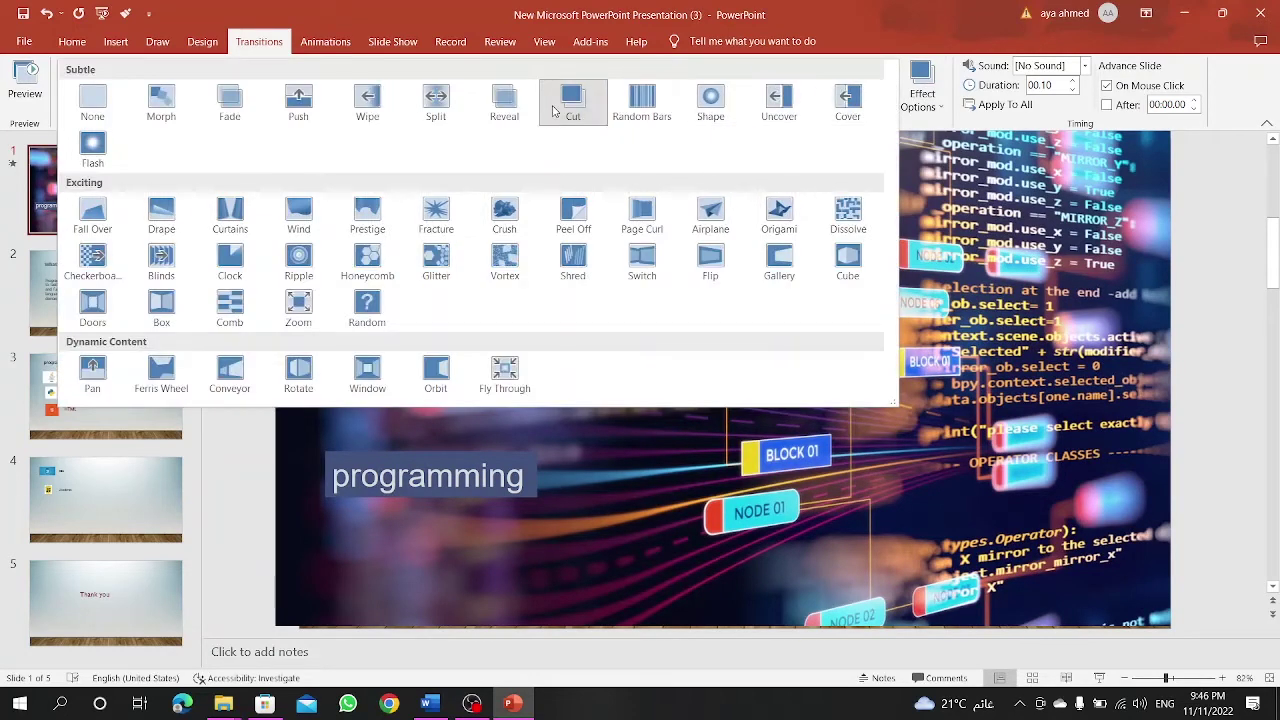
{"action": "left_click", "coordinate": [710, 100]}
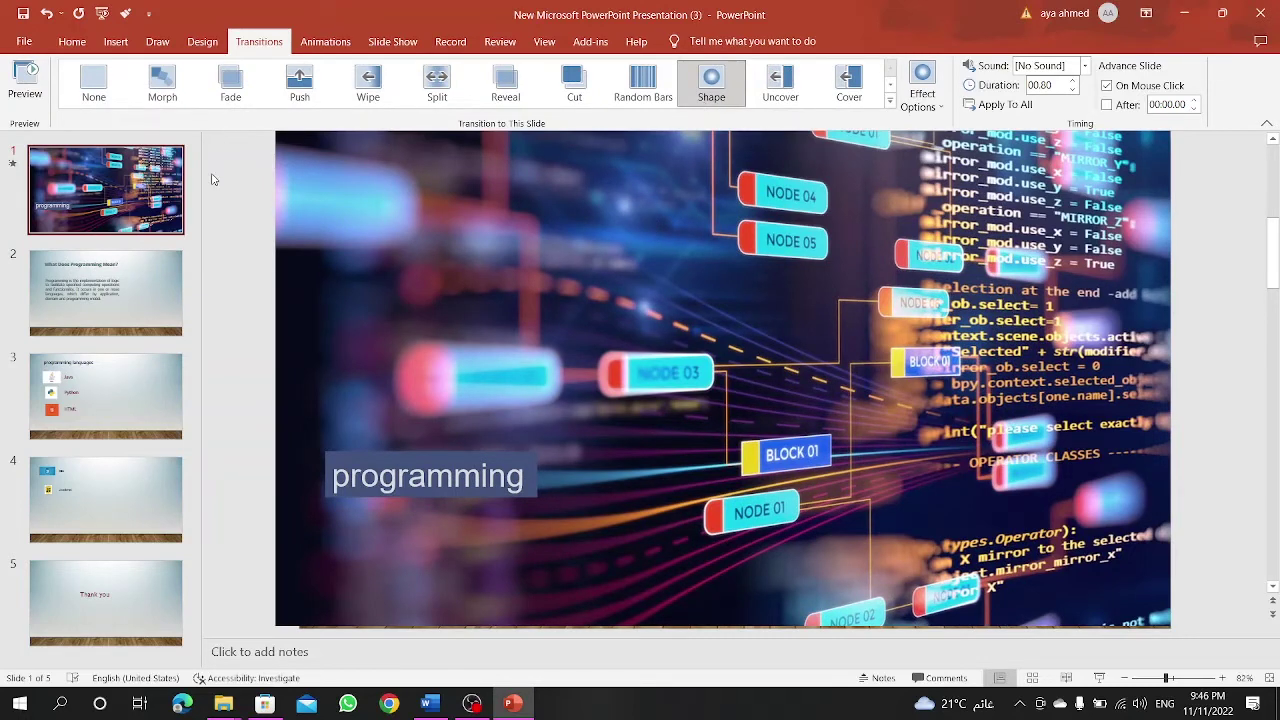
{"action": "left_click", "coordinate": [133, 277]}
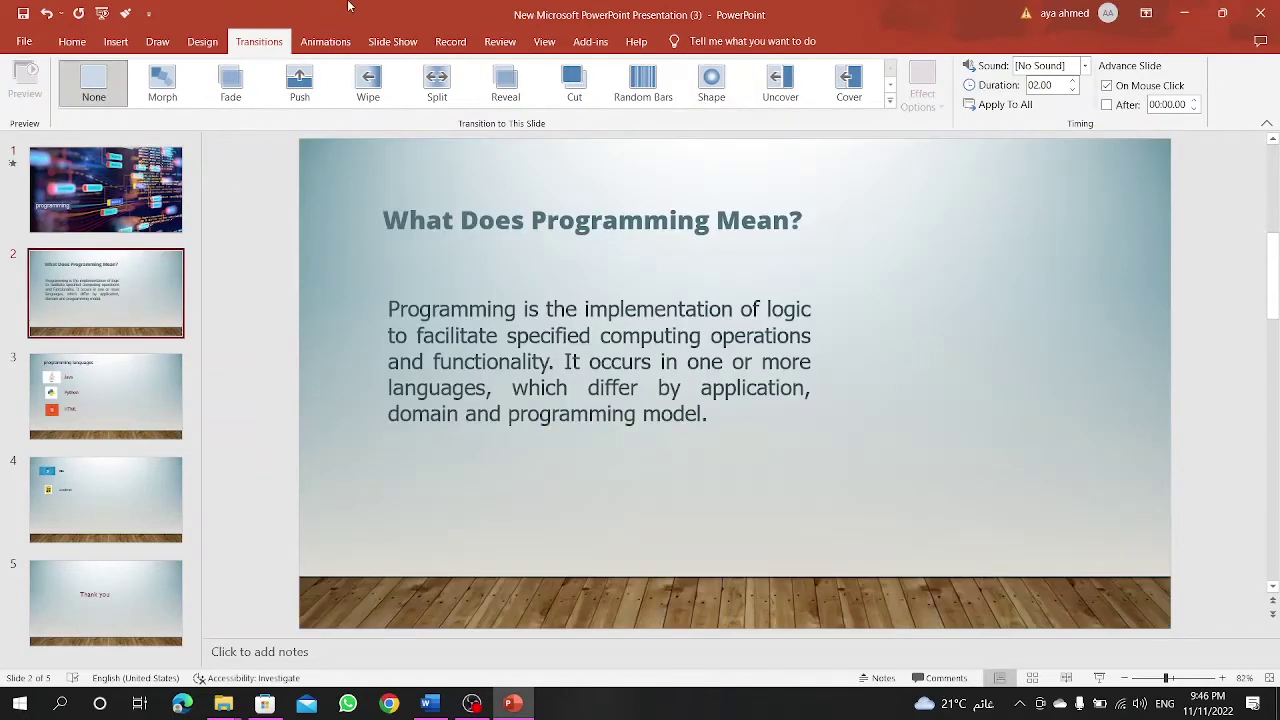
Step: Give slides 2–5 the Push, Uncover, Split and Push transitions respectively
{"action": "left_click", "coordinate": [310, 96]}
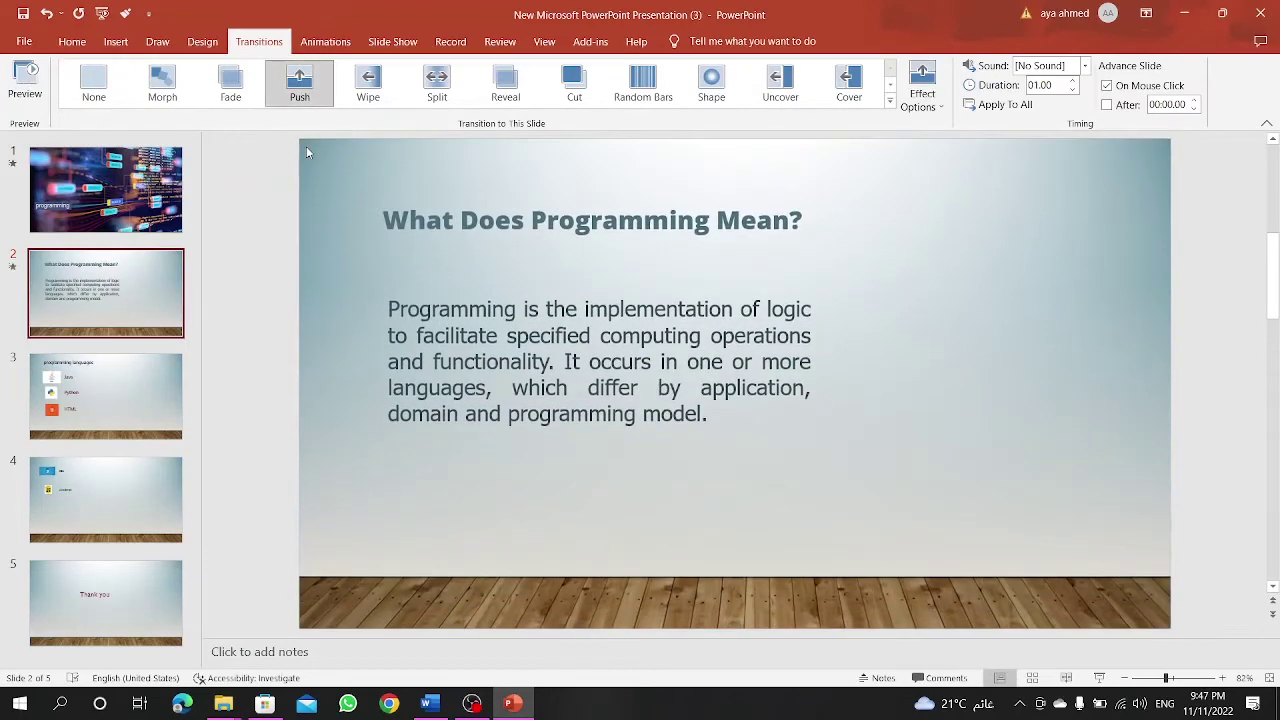
{"action": "left_click", "coordinate": [57, 378]}
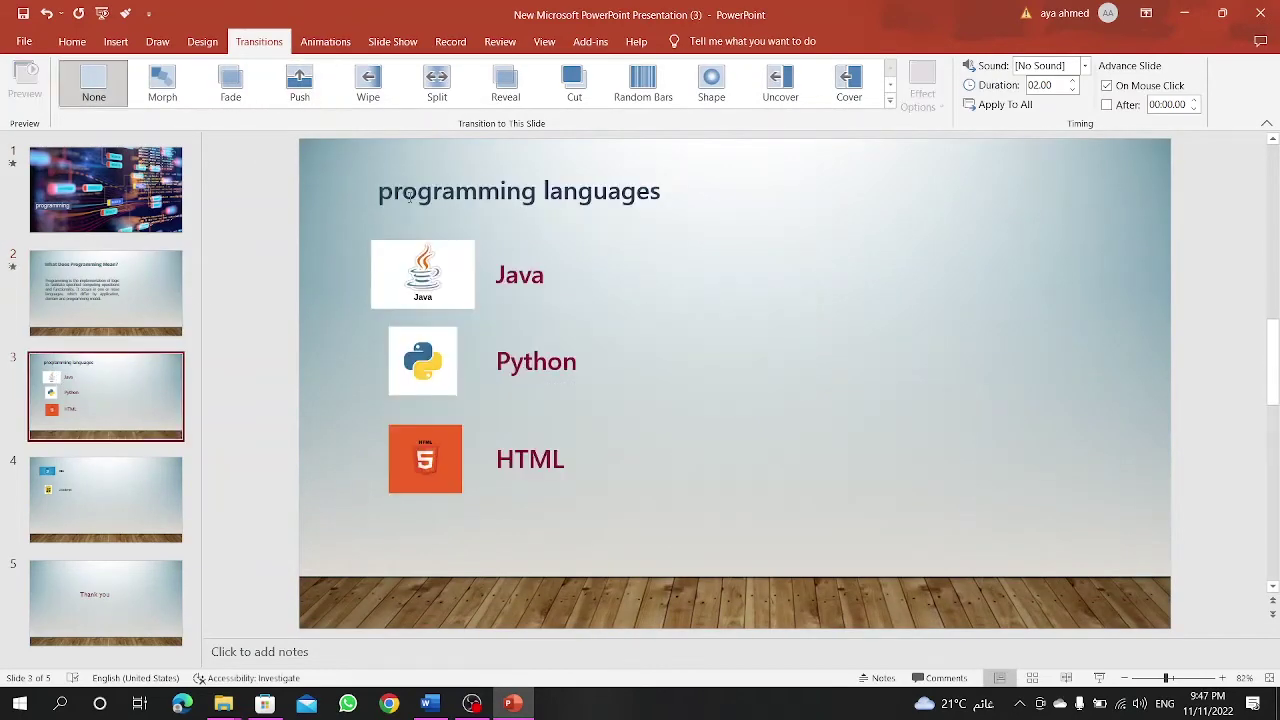
{"action": "left_click", "coordinate": [780, 85]}
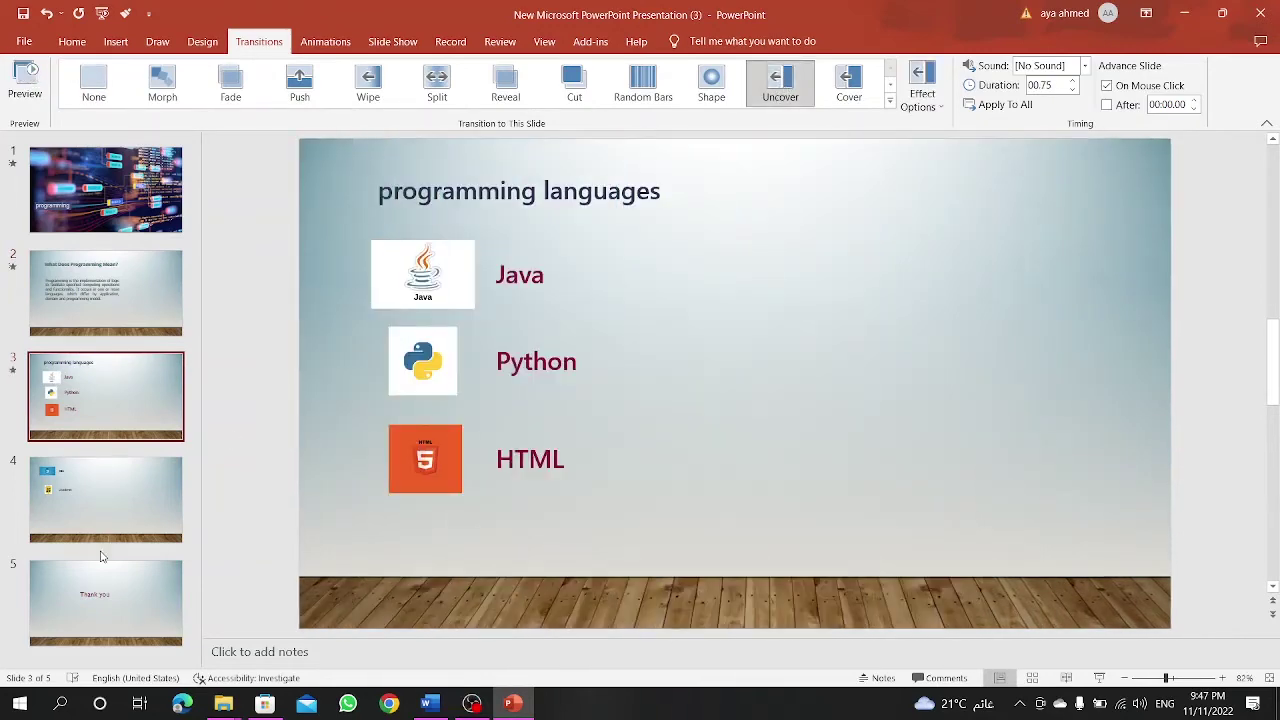
{"action": "left_click", "coordinate": [104, 525]}
{"action": "left_click", "coordinate": [848, 85]}
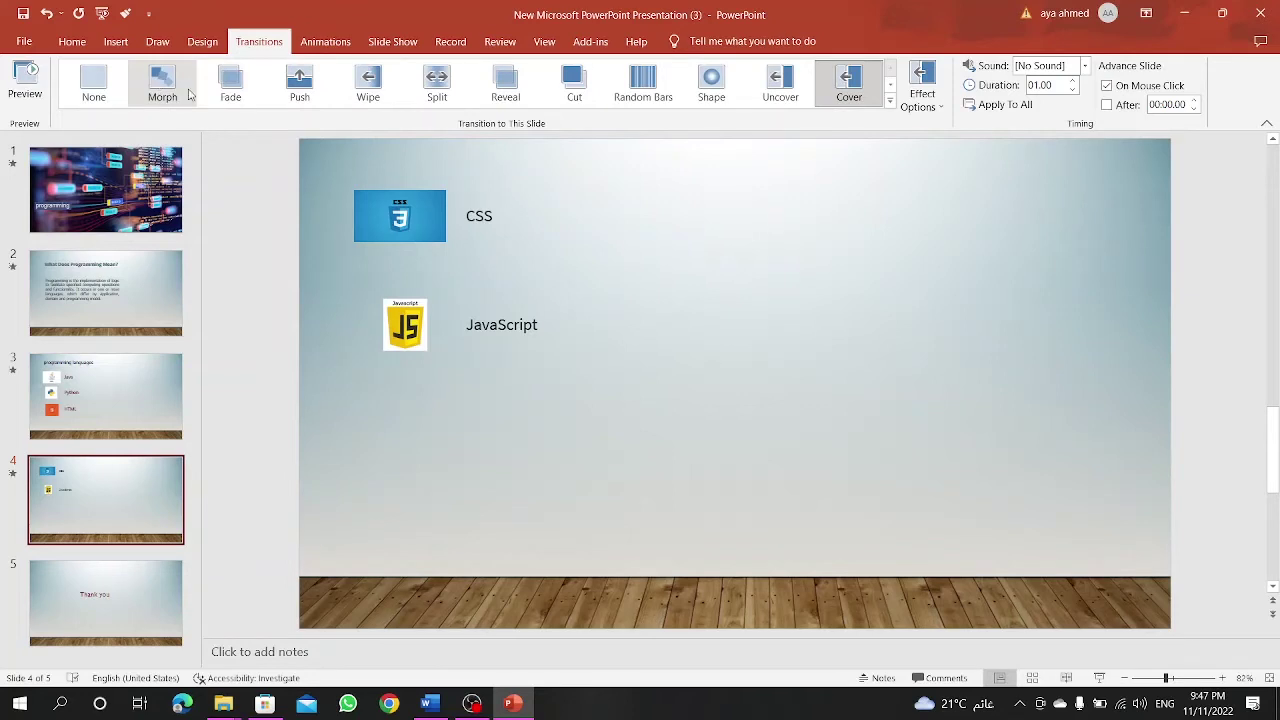
{"action": "left_click", "coordinate": [408, 92]}
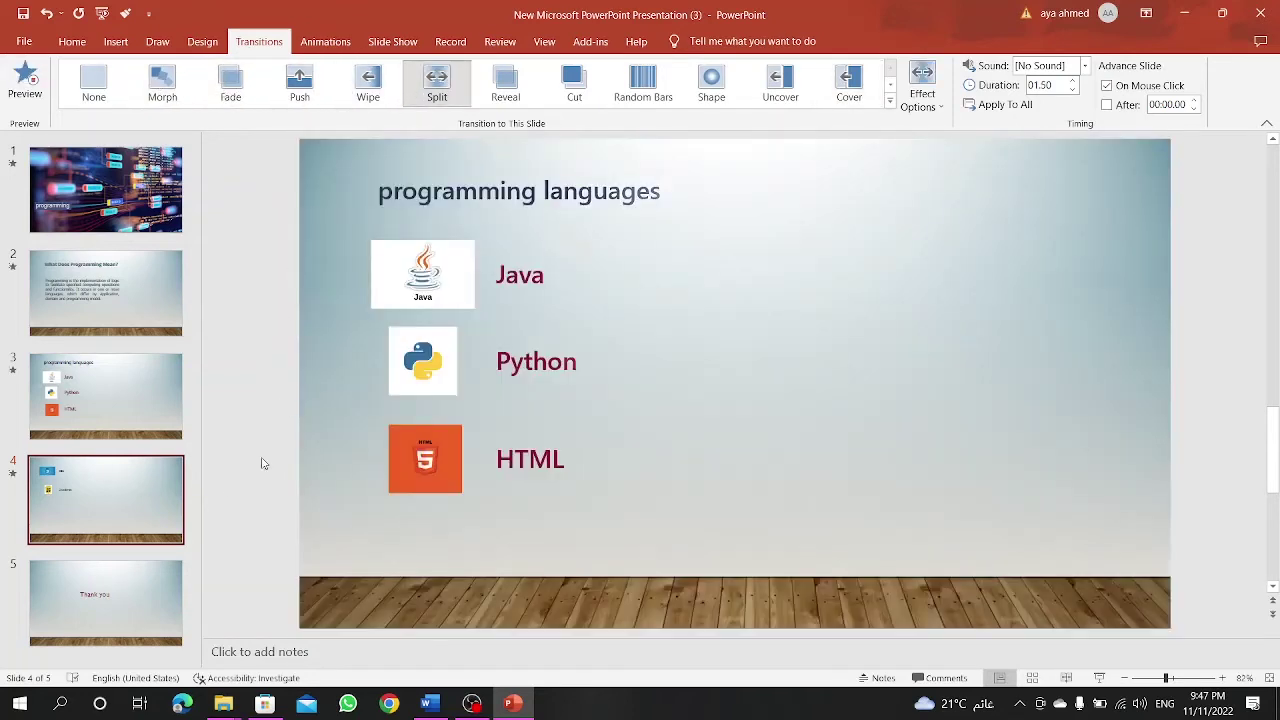
{"action": "left_click", "coordinate": [130, 600]}
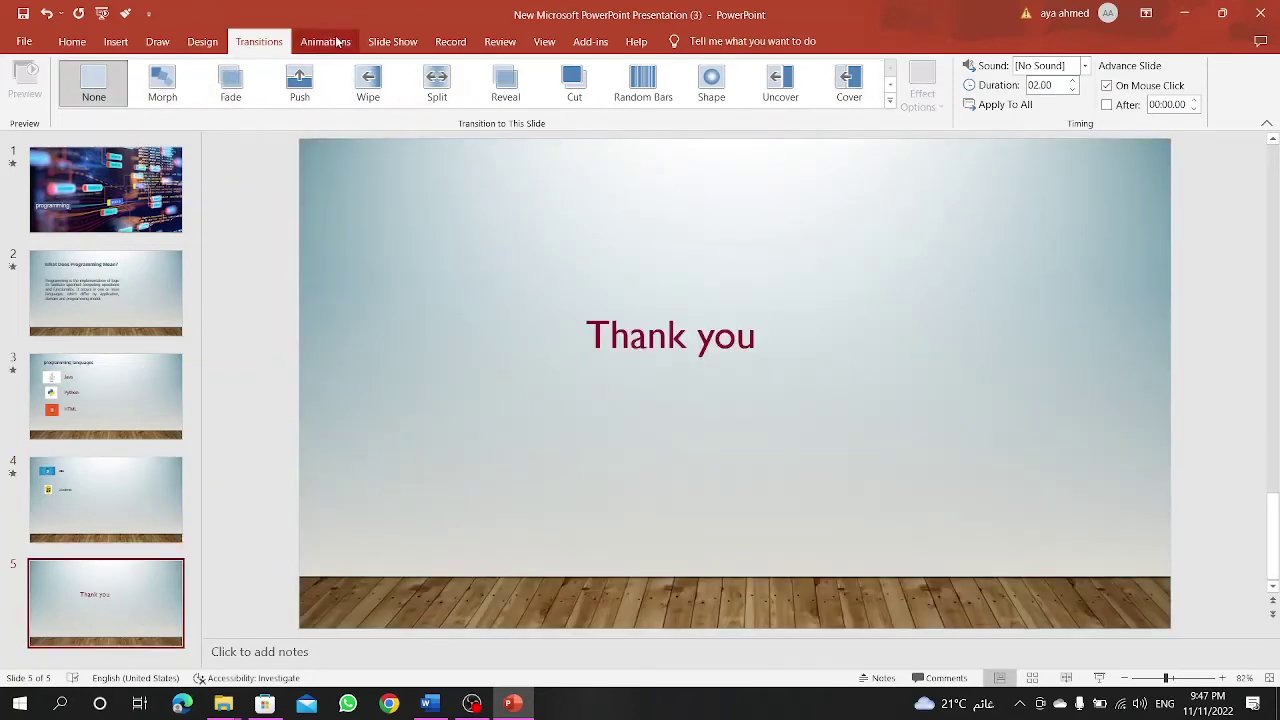
{"action": "left_click", "coordinate": [322, 75]}
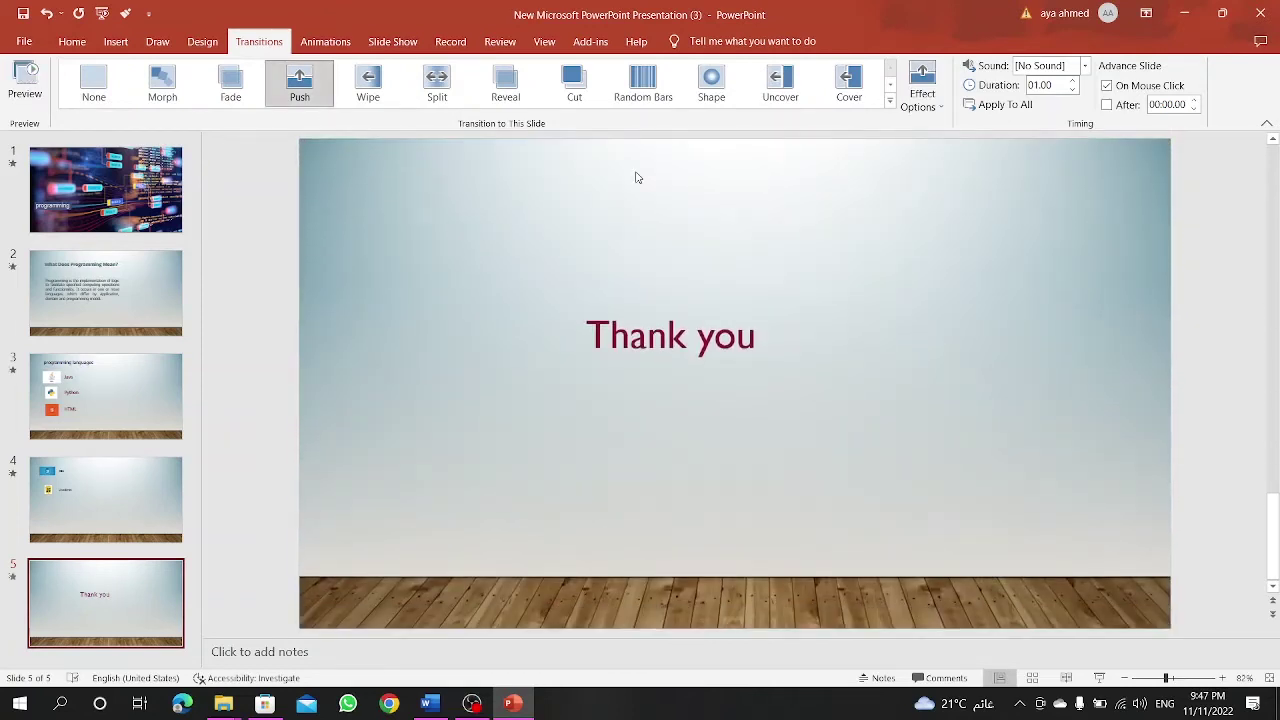
Step: Reapply the title slide's Shape transition and apply it to all slides
{"action": "left_click", "coordinate": [137, 200]}
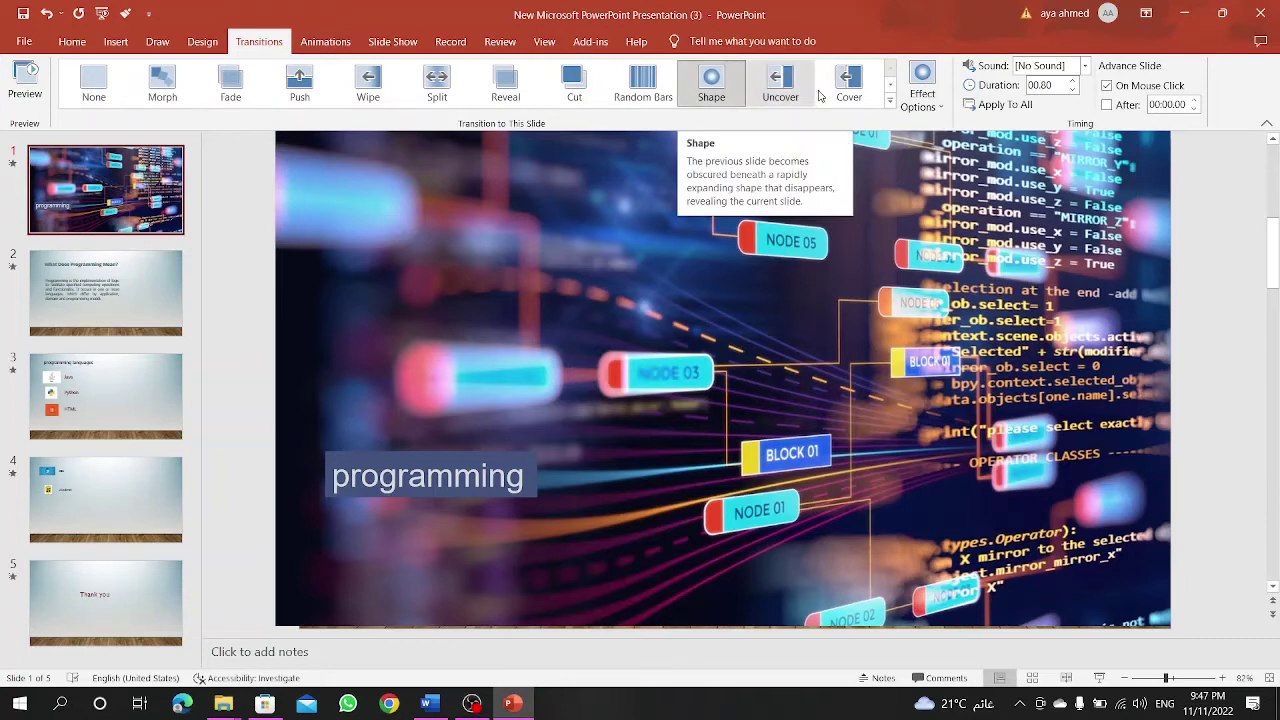
{"action": "left_click", "coordinate": [1002, 108]}
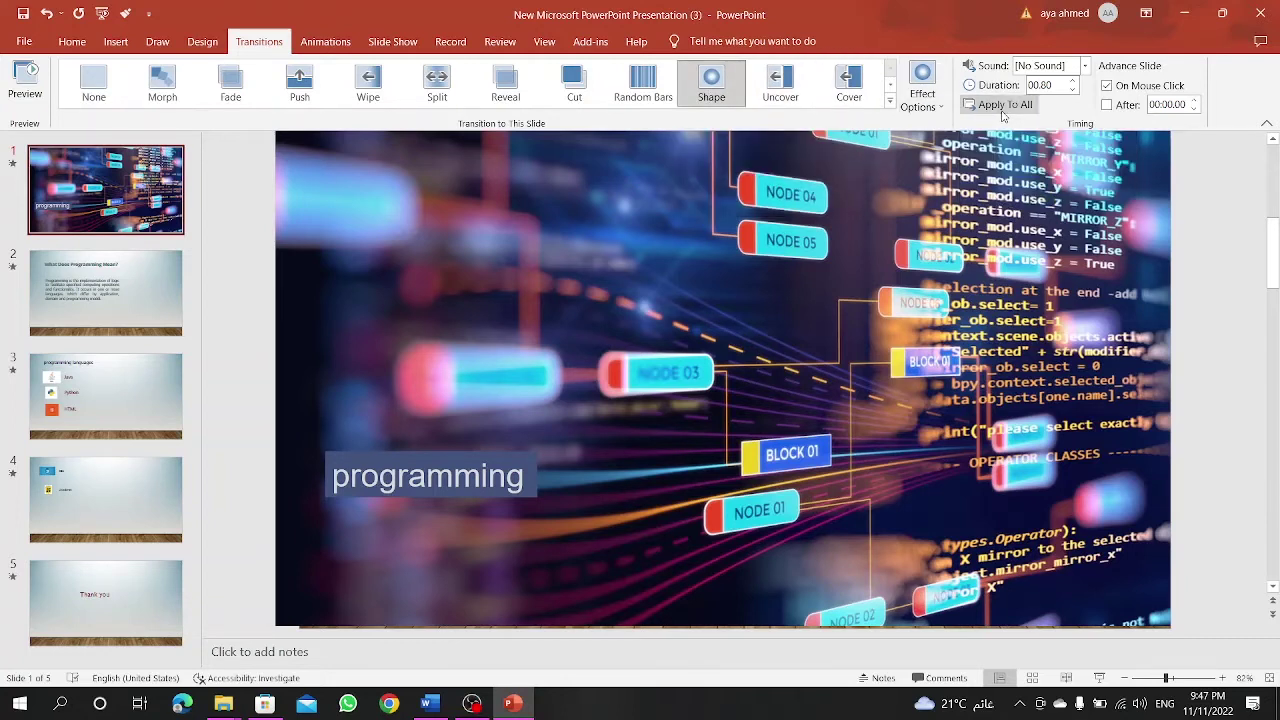
{"action": "left_click", "coordinate": [716, 92]}
{"action": "left_click", "coordinate": [987, 112]}
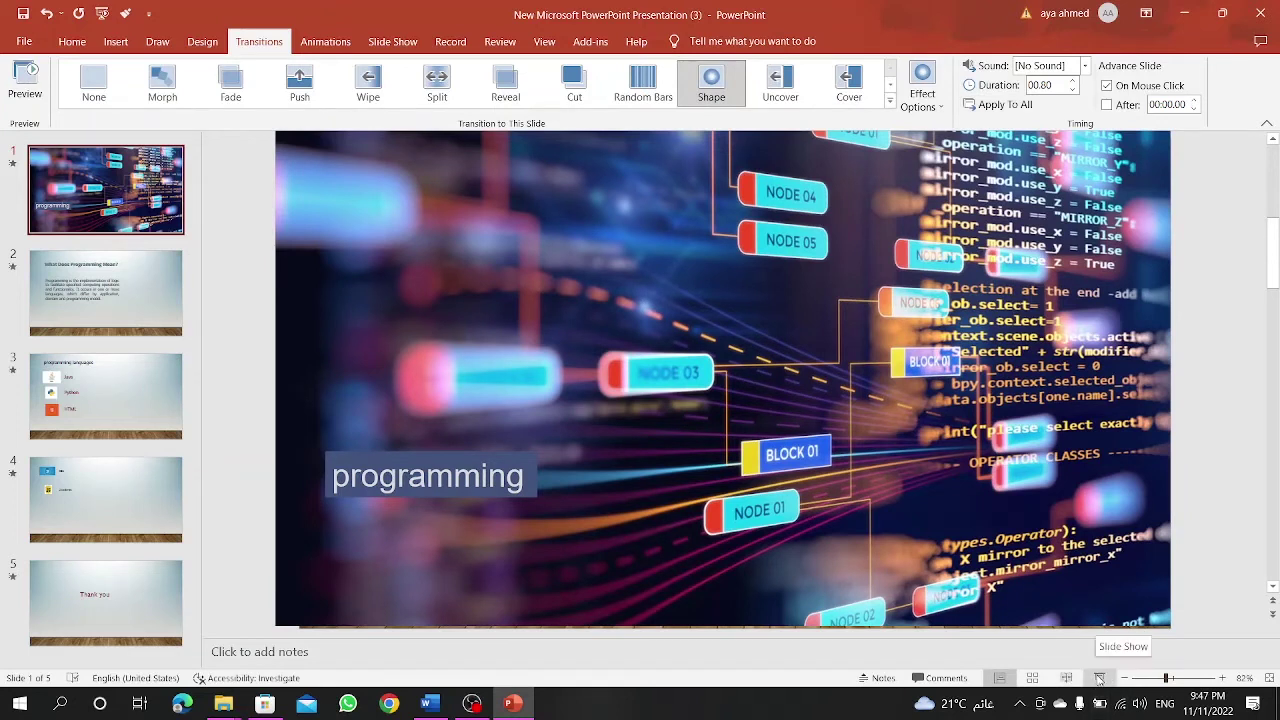
{"action": "left_click", "coordinate": [1101, 679]}
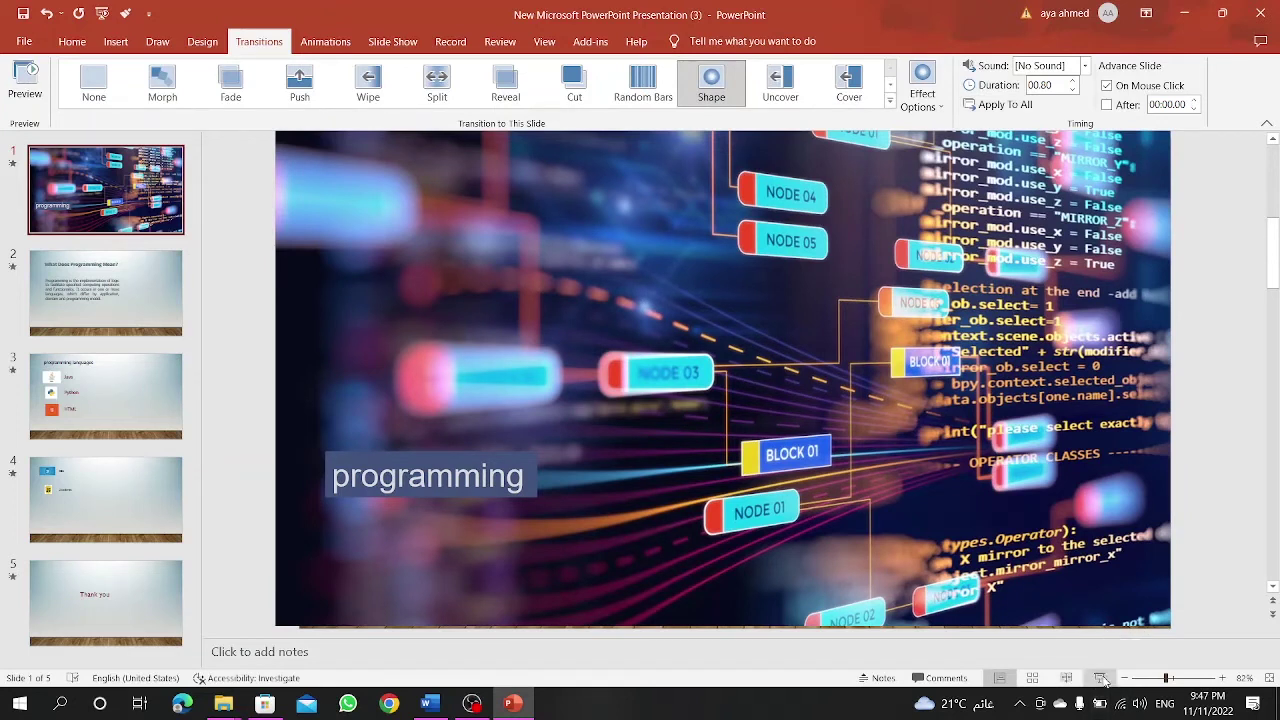
Step: Run the slide show from the title through the Thank you slide, then exit to editing
{"action": "left_click", "coordinate": [1101, 679]}
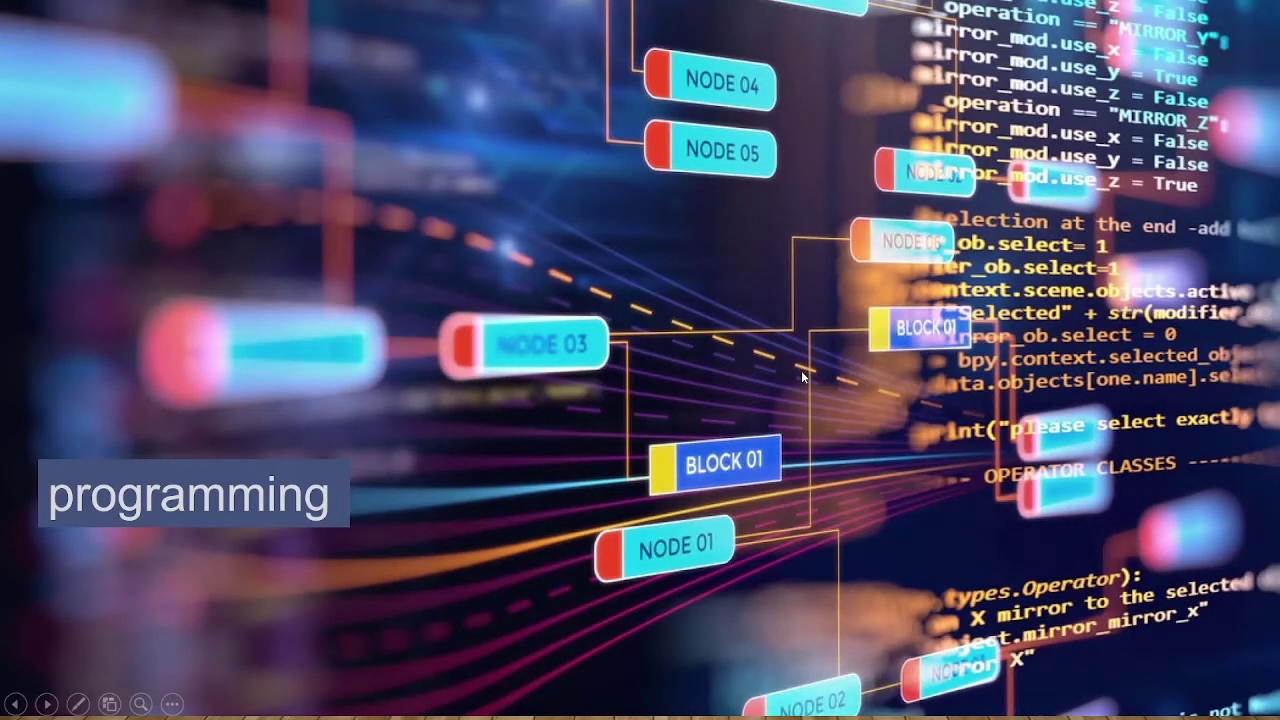
{"action": "left_click", "coordinate": [749, 292]}
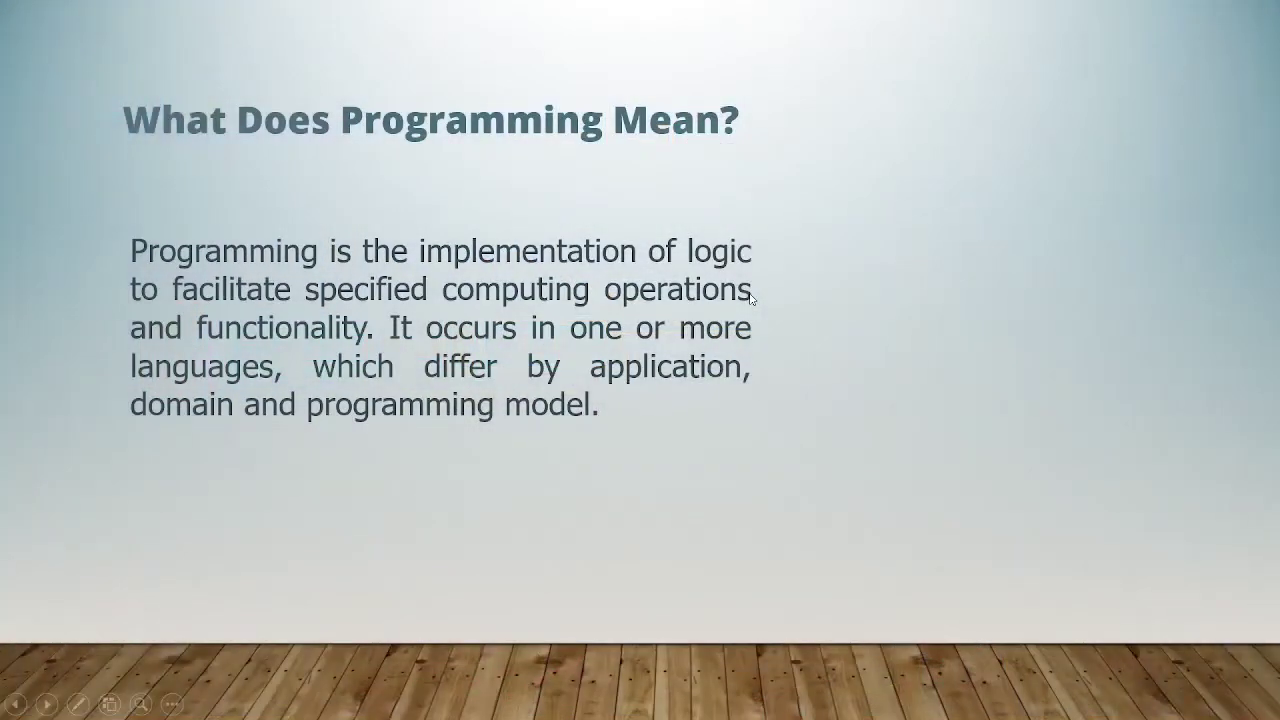
{"action": "left_click", "coordinate": [750, 297]}
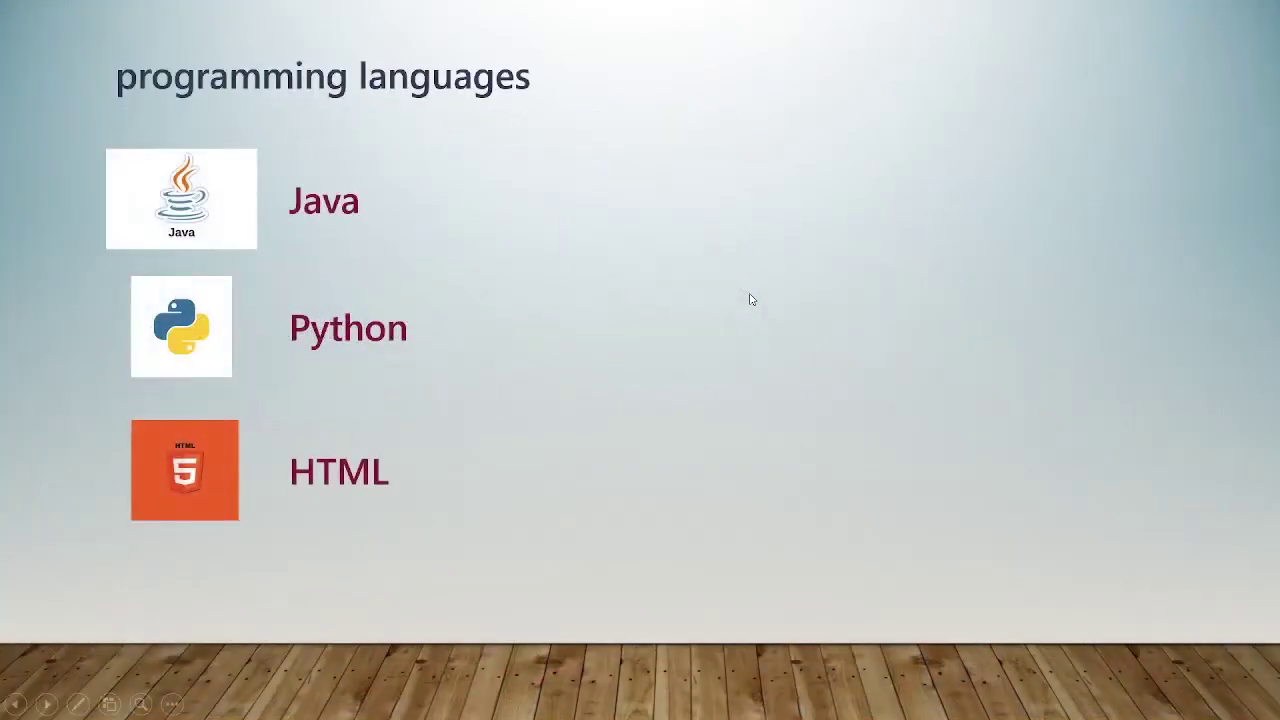
{"action": "left_click", "coordinate": [751, 299]}
{"action": "left_click", "coordinate": [751, 299]}
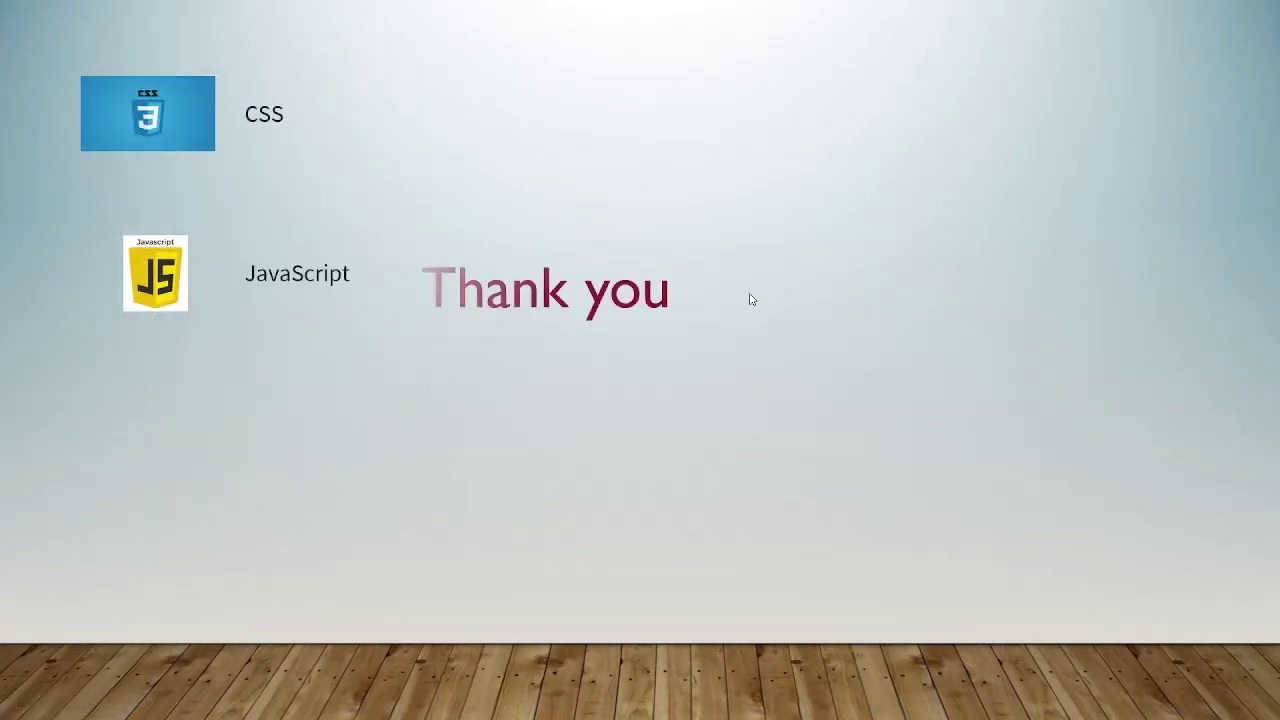
{"action": "left_click", "coordinate": [750, 299]}
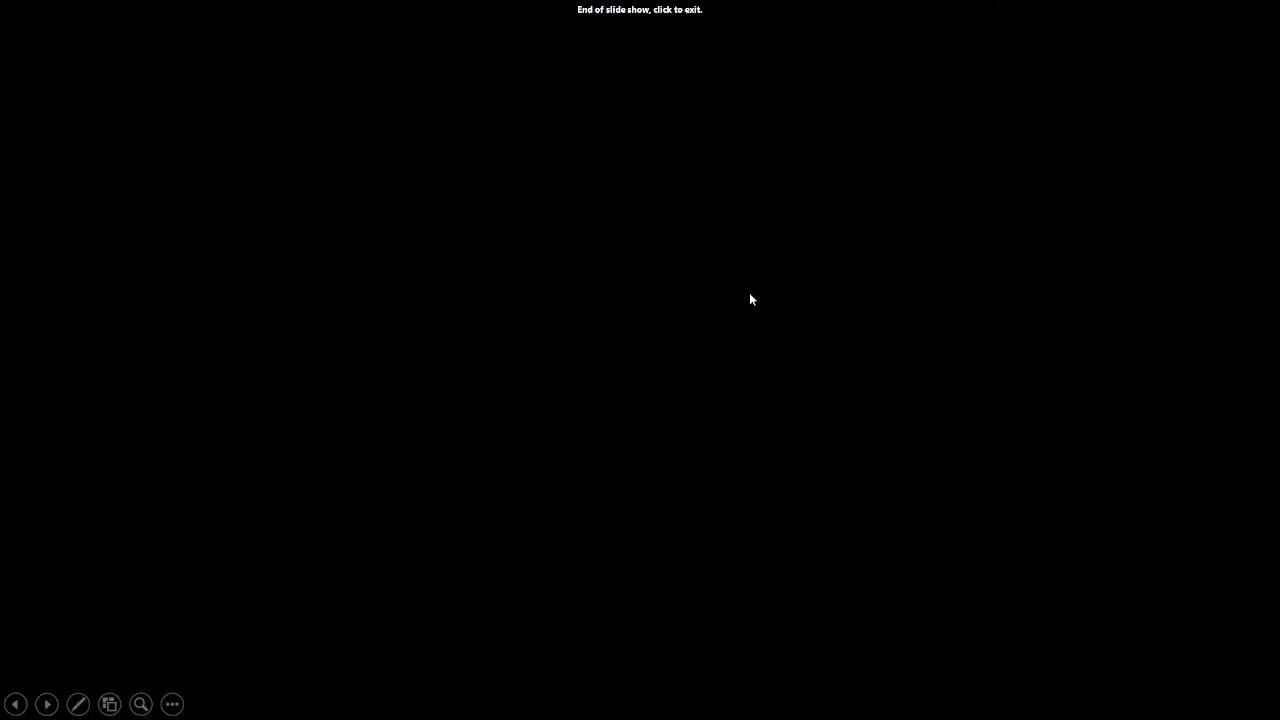
{"action": "left_click", "coordinate": [750, 299]}
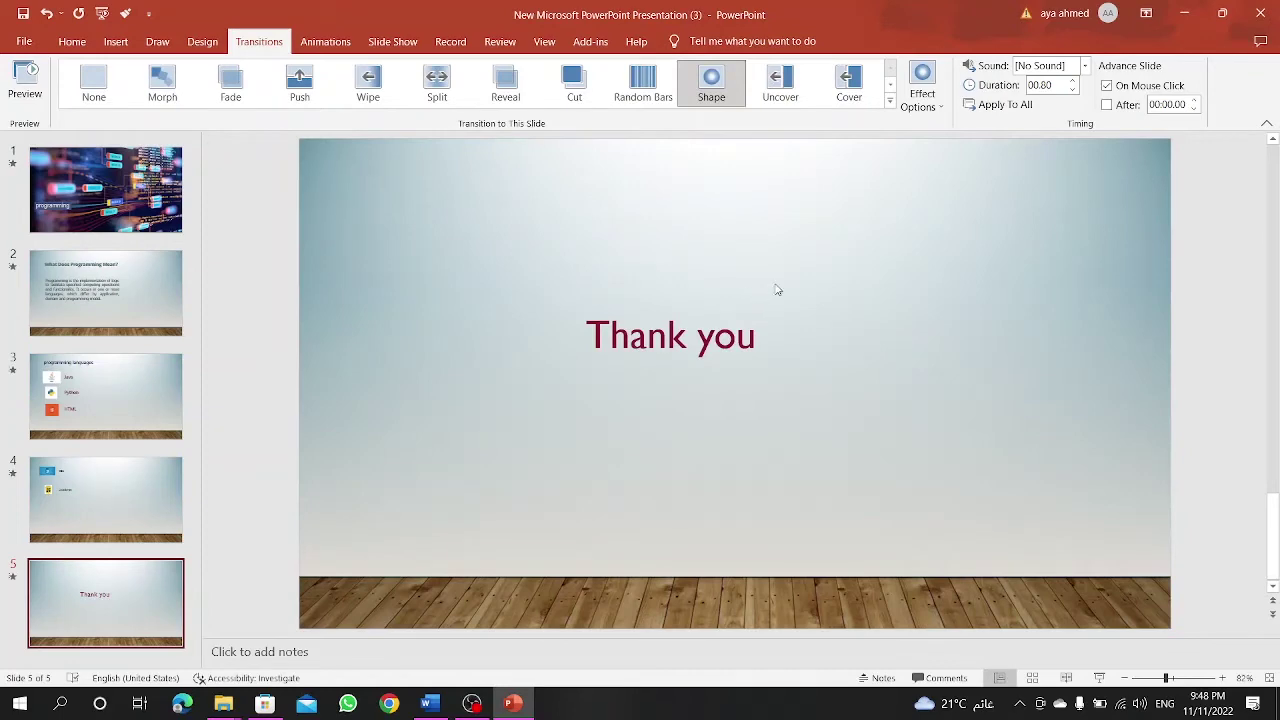
Step: Give slides 2–5 the Wipe, Uncover, Split and Reveal transitions respectively
{"action": "left_click", "coordinate": [72, 278]}
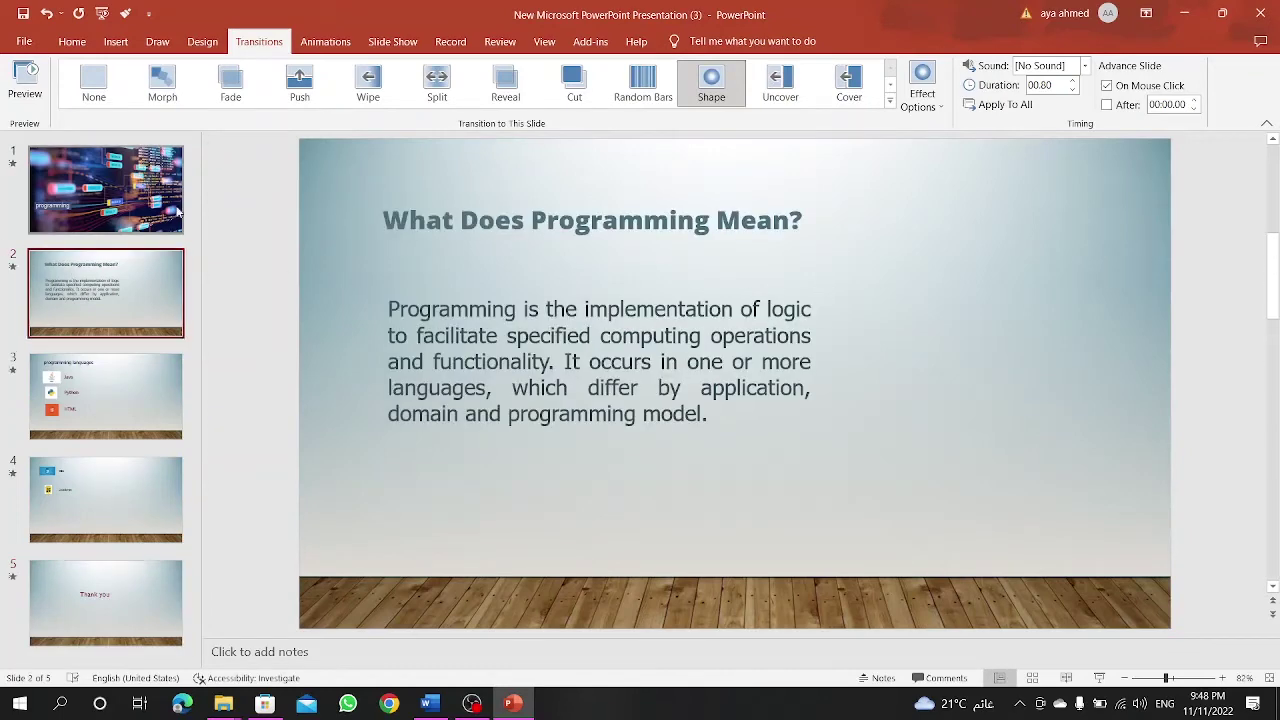
{"action": "left_click", "coordinate": [366, 85]}
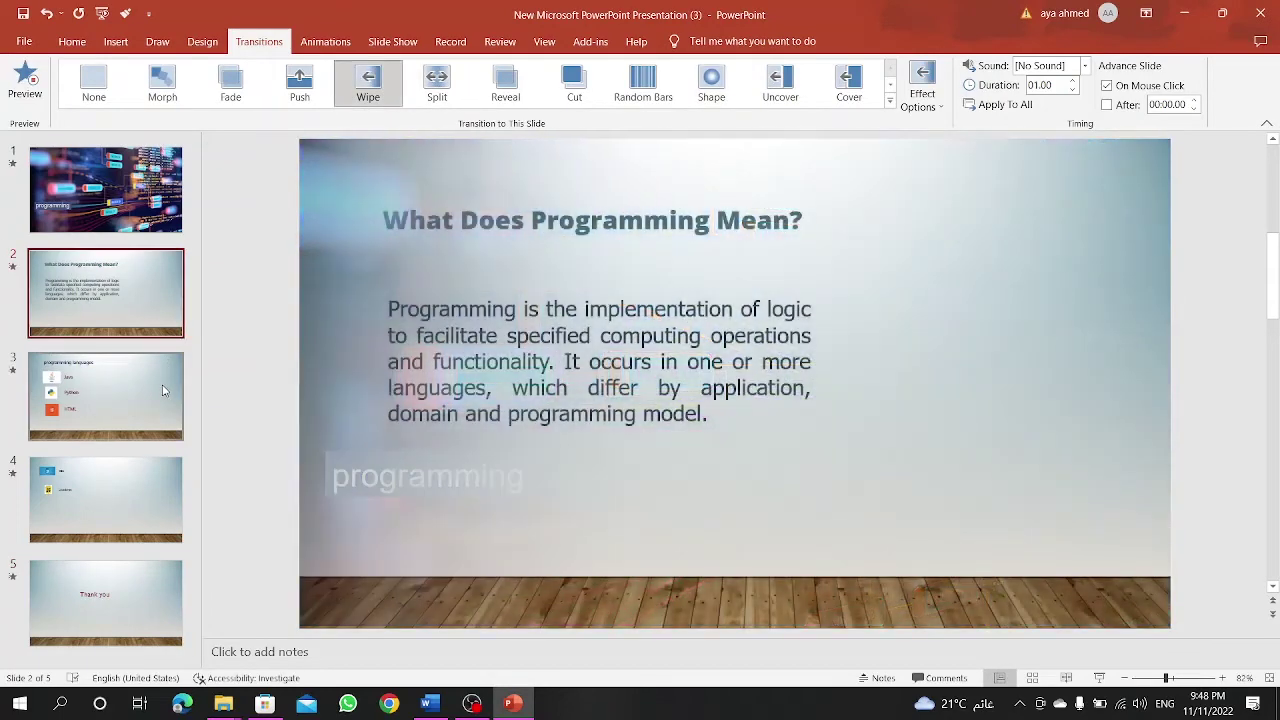
{"action": "left_click", "coordinate": [163, 391]}
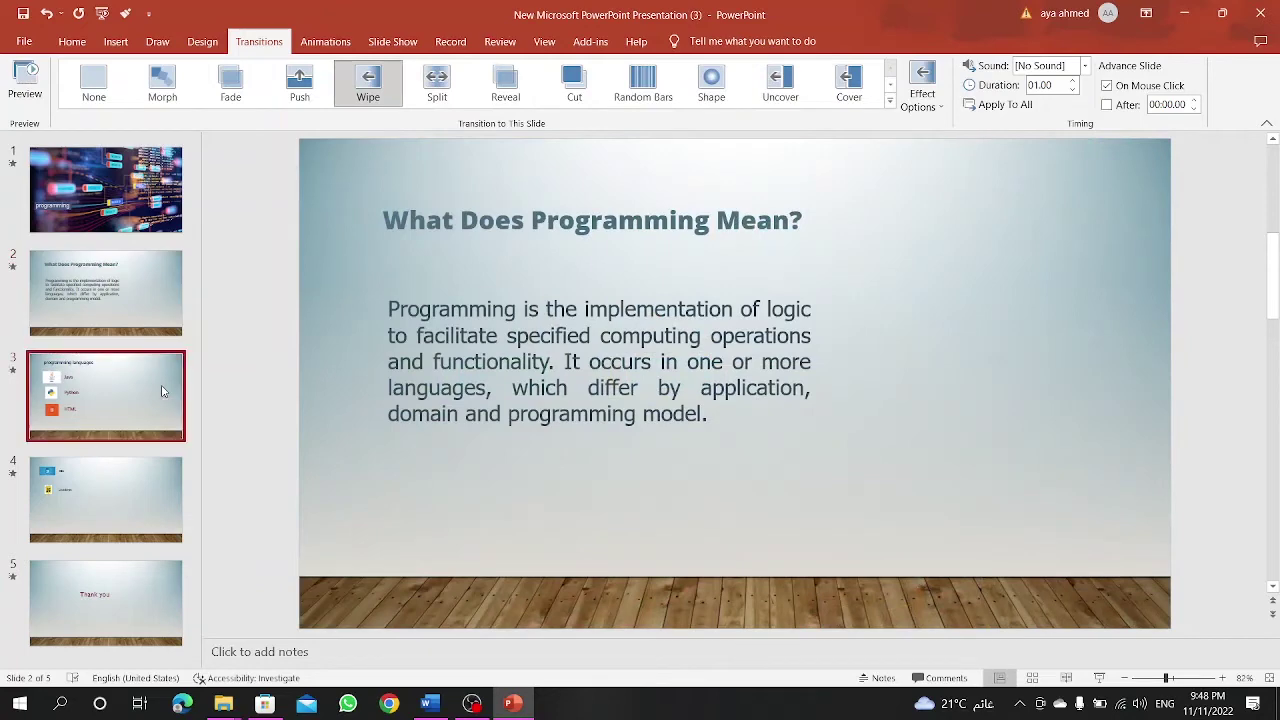
{"action": "left_click", "coordinate": [780, 85]}
{"action": "left_click", "coordinate": [86, 507]}
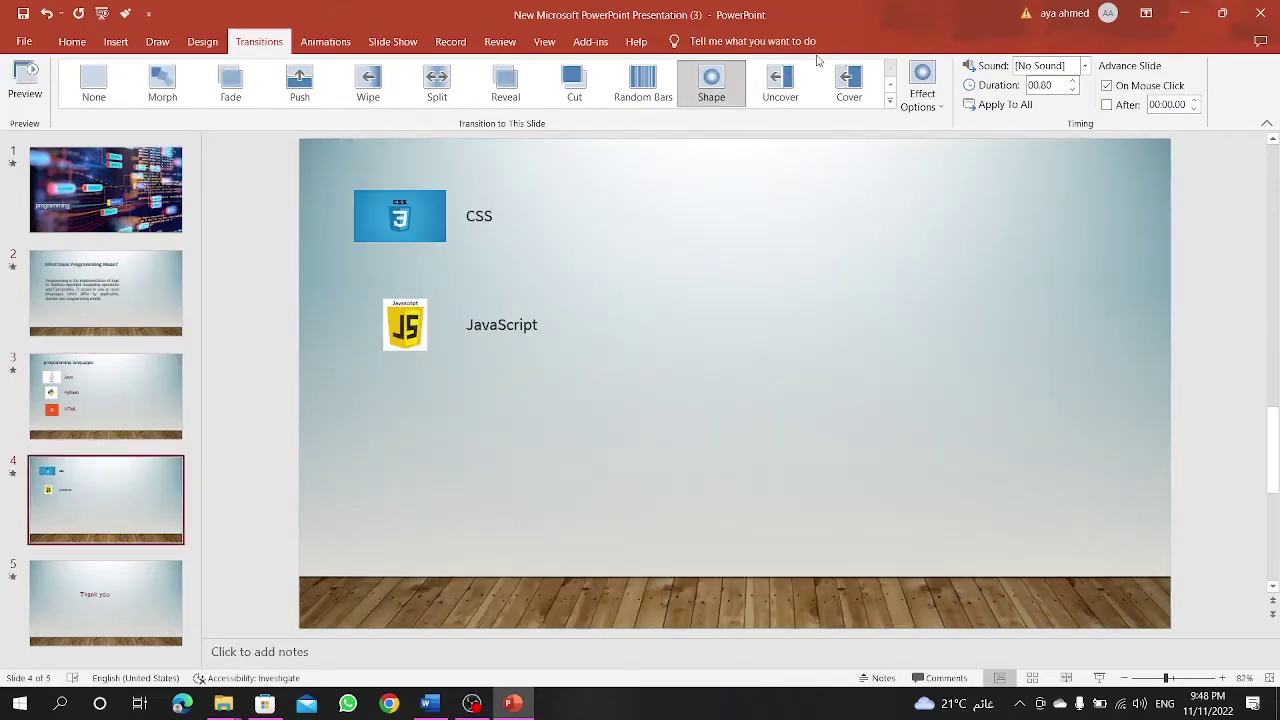
{"action": "left_click", "coordinate": [437, 85]}
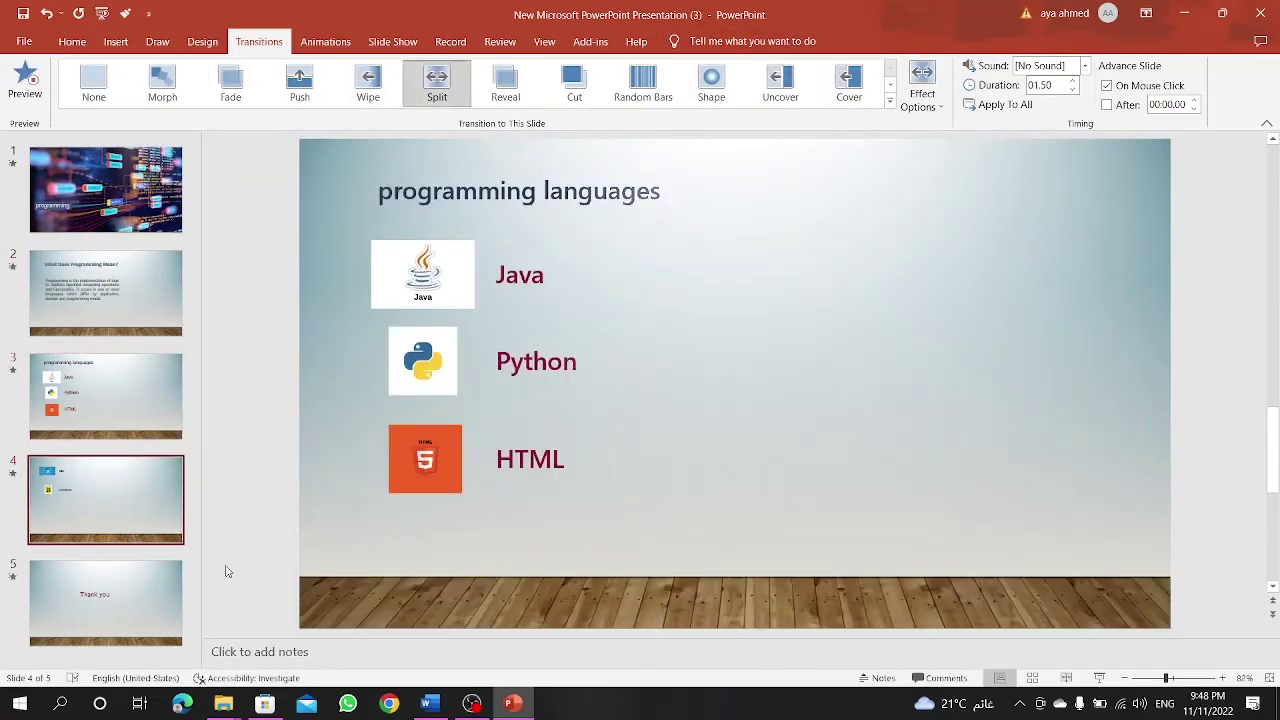
{"action": "left_click", "coordinate": [175, 596]}
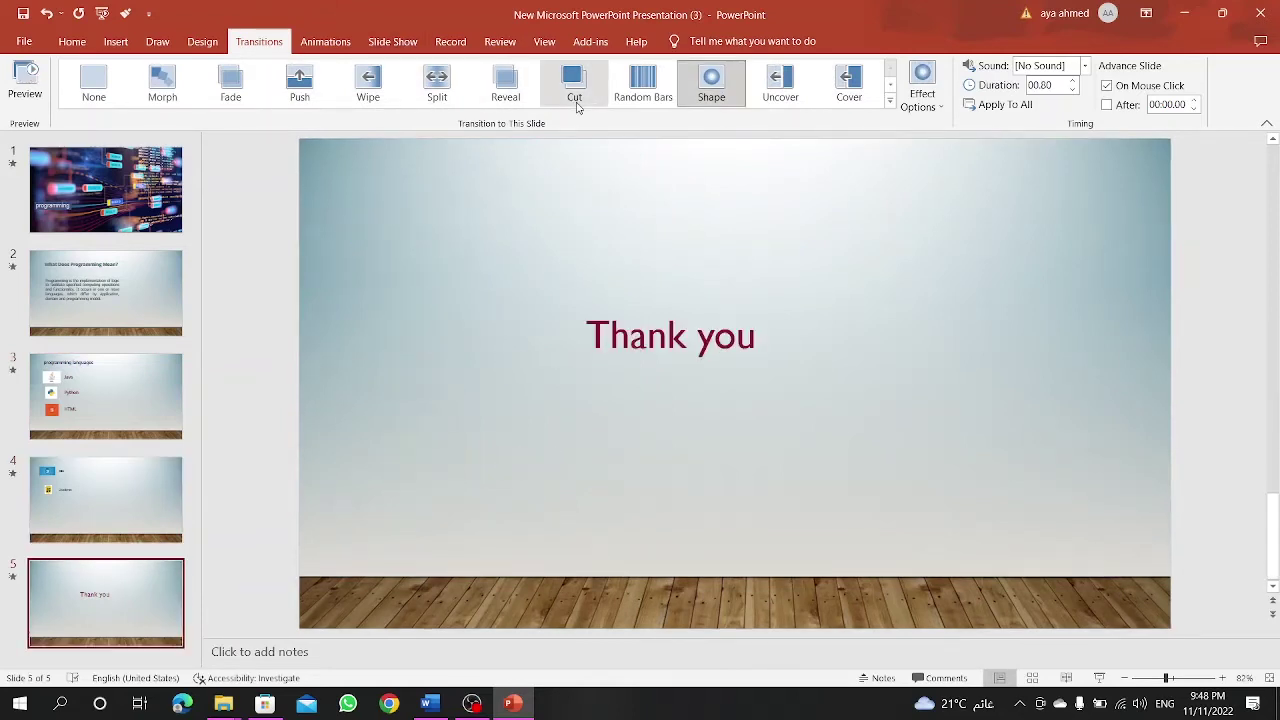
{"action": "left_click", "coordinate": [525, 84]}
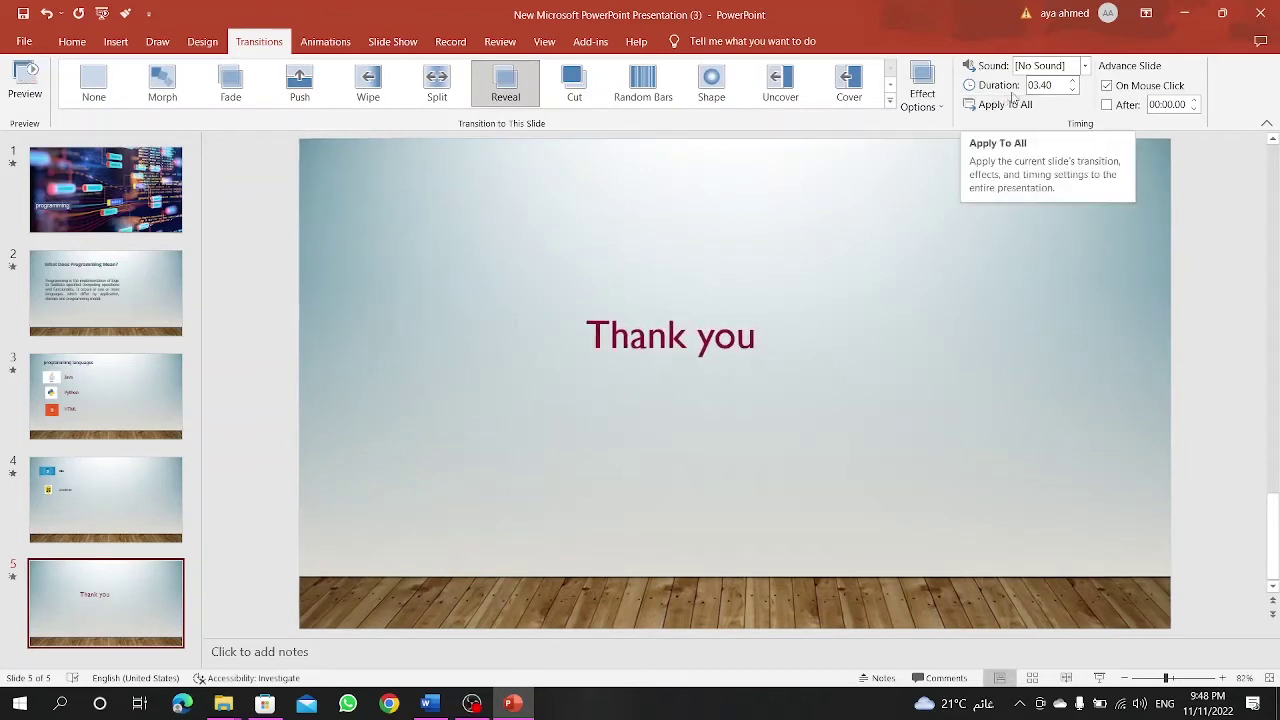
Step: Reapply Reveal to the Thank you slide and lower its duration to 01.75
{"action": "left_click", "coordinate": [1040, 85]}
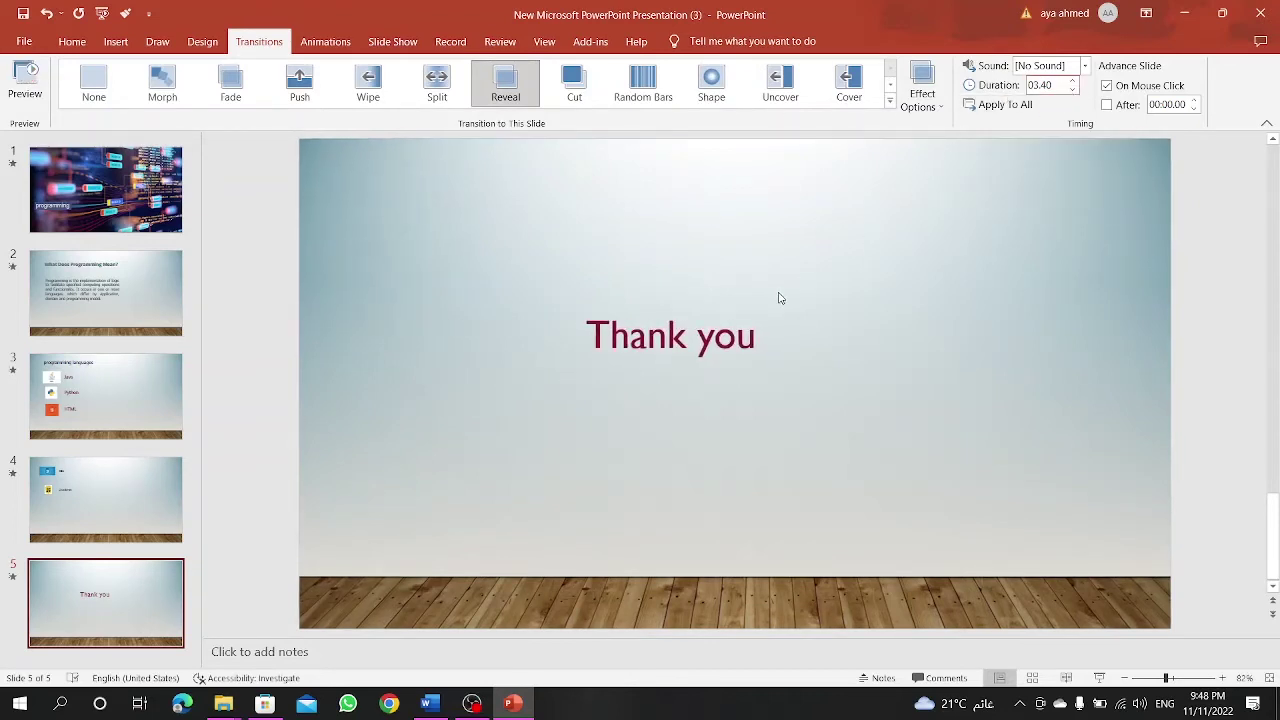
{"action": "left_click", "coordinate": [173, 481]}
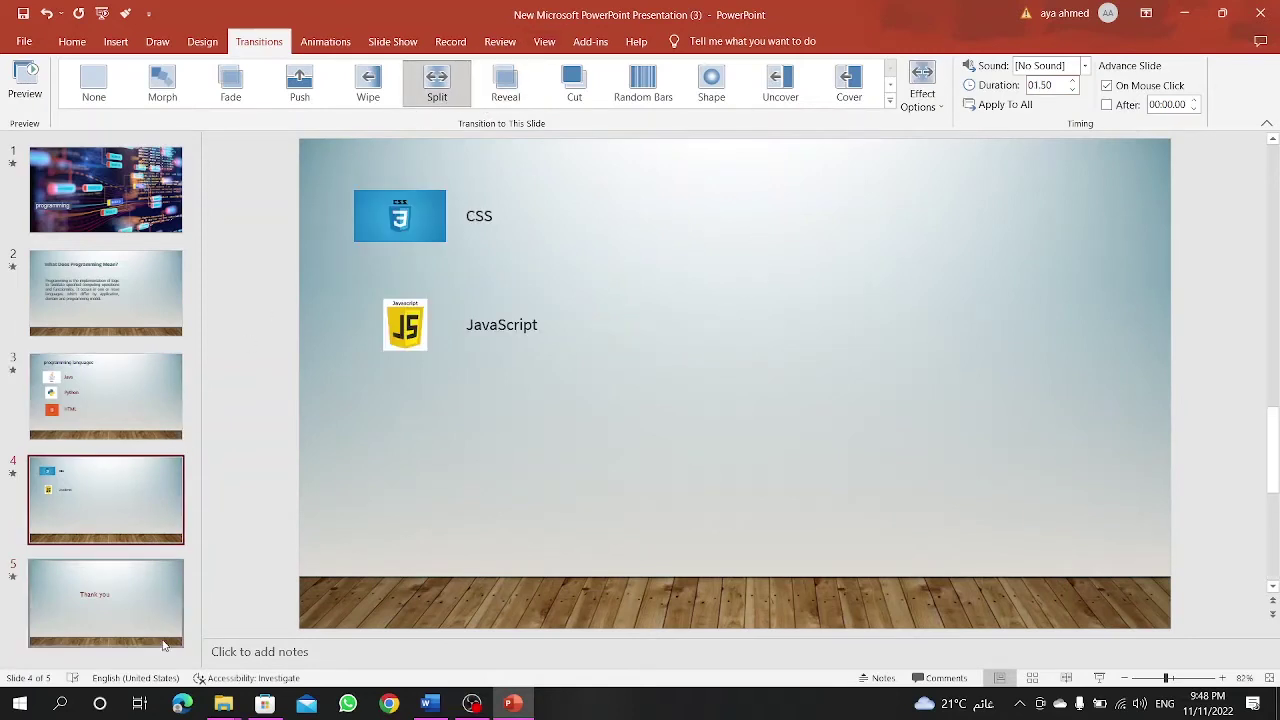
{"action": "left_click", "coordinate": [105, 600]}
{"action": "left_click", "coordinate": [505, 84]}
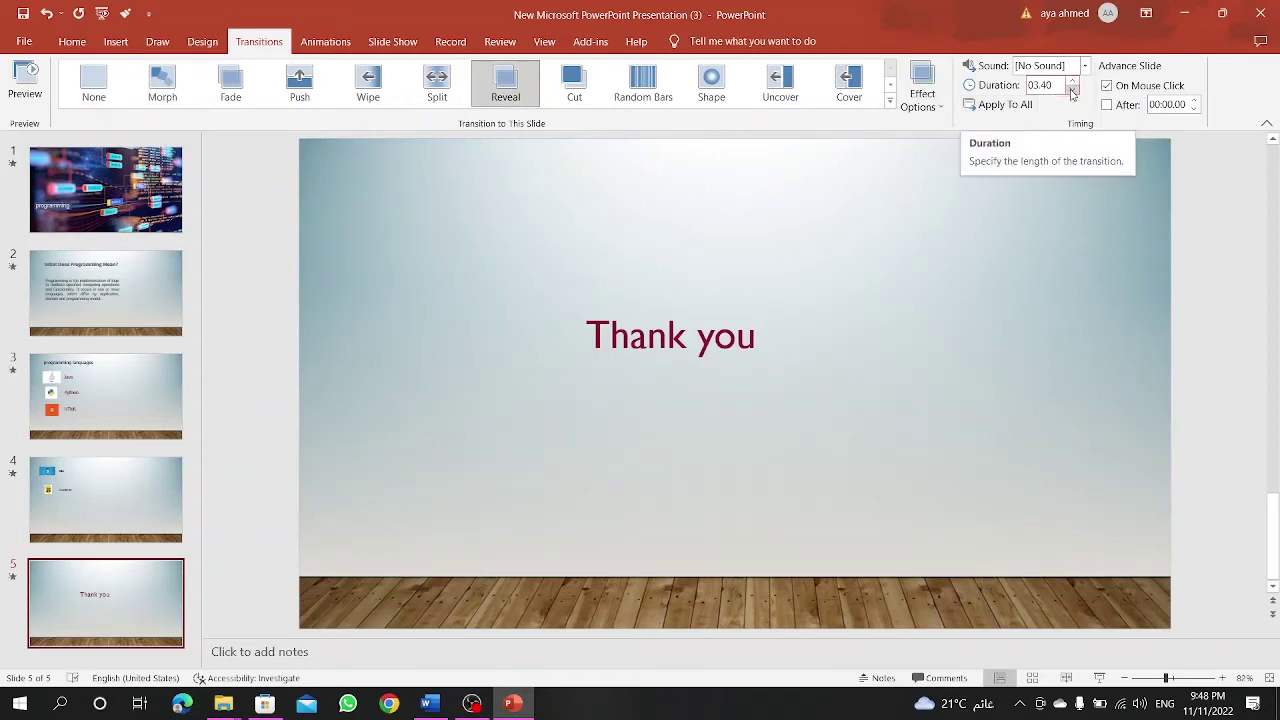
{"action": "left_click", "coordinate": [1072, 91]}
{"action": "left_click", "coordinate": [1072, 91]}
{"action": "left_click", "coordinate": [1072, 91]}
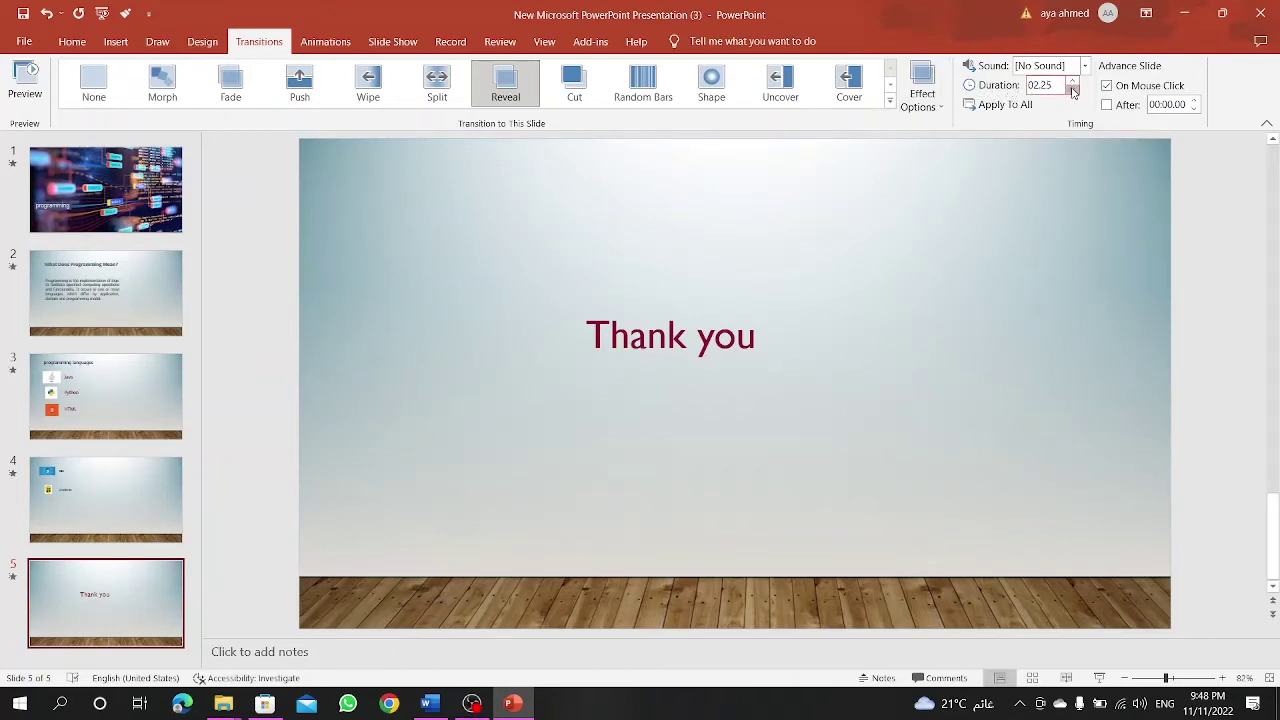
{"action": "left_click", "coordinate": [1072, 91]}
{"action": "left_click", "coordinate": [1072, 91]}
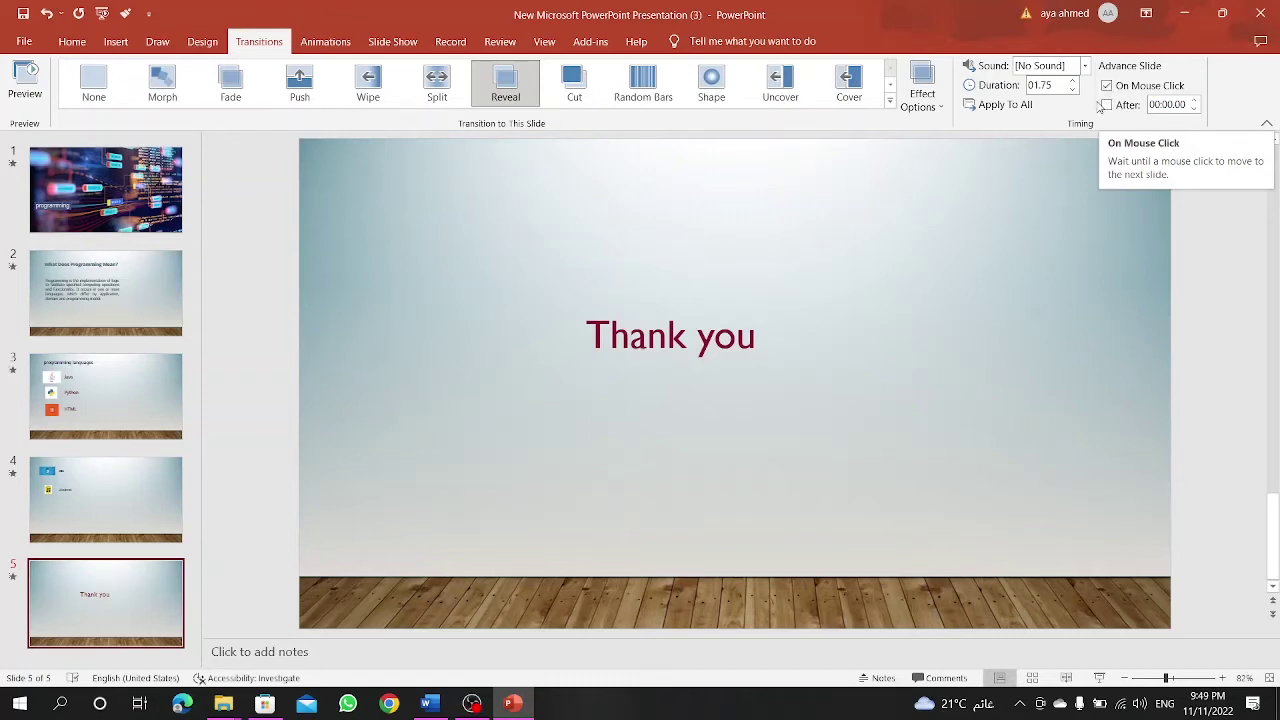
Step: Make the Thank you slide and slides 1–2 advance after 00:01.00 instead of on click
{"action": "left_click", "coordinate": [1106, 104]}
{"action": "left_click", "coordinate": [1106, 86]}
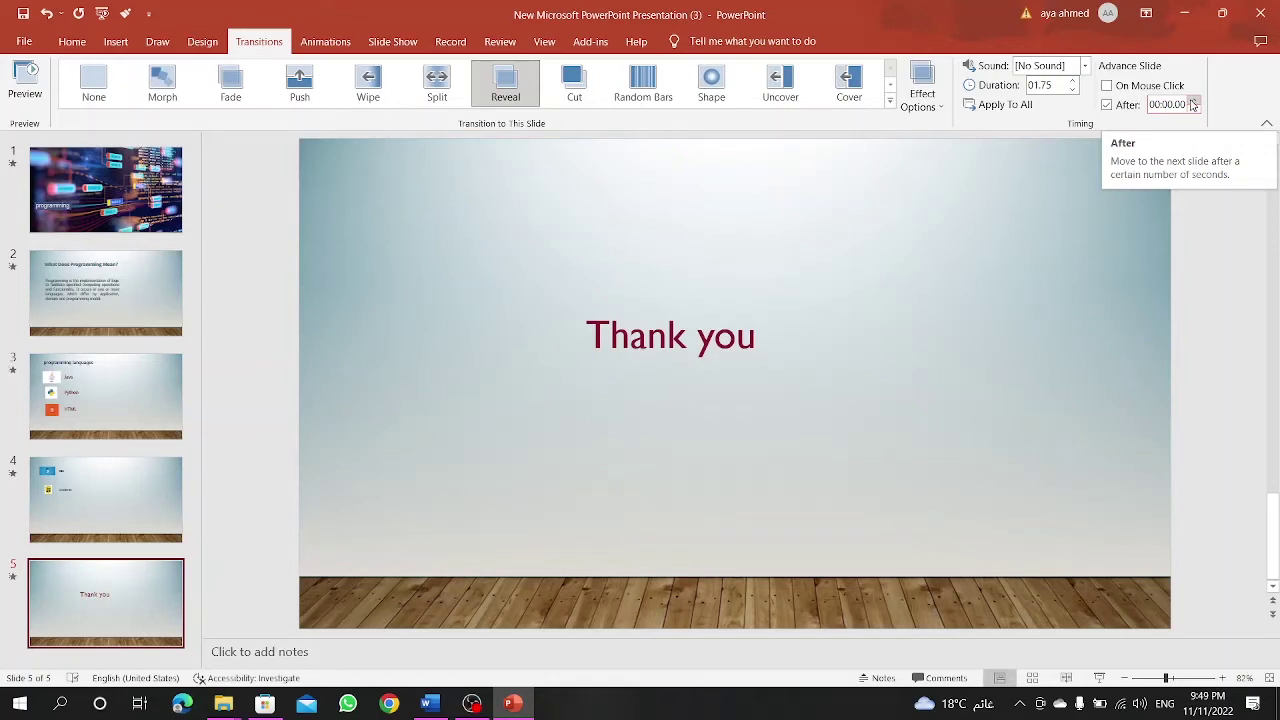
{"action": "left_click", "coordinate": [1193, 100]}
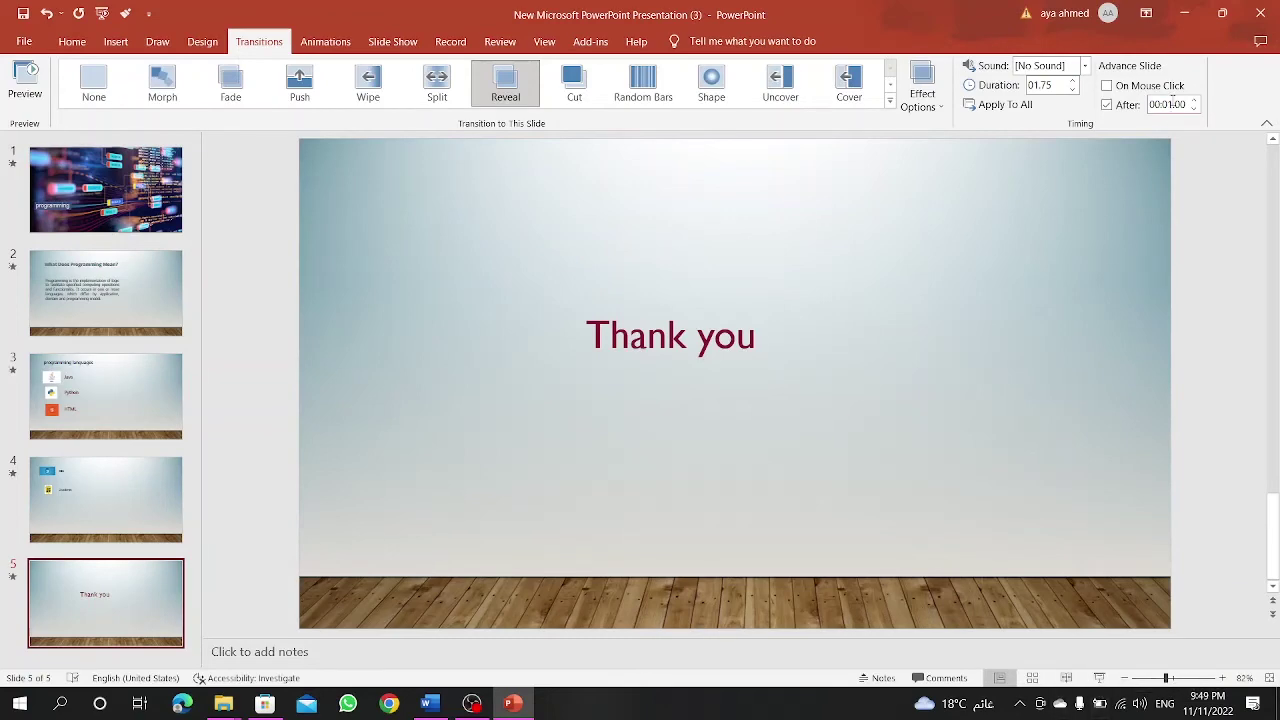
{"action": "left_click", "coordinate": [93, 165]}
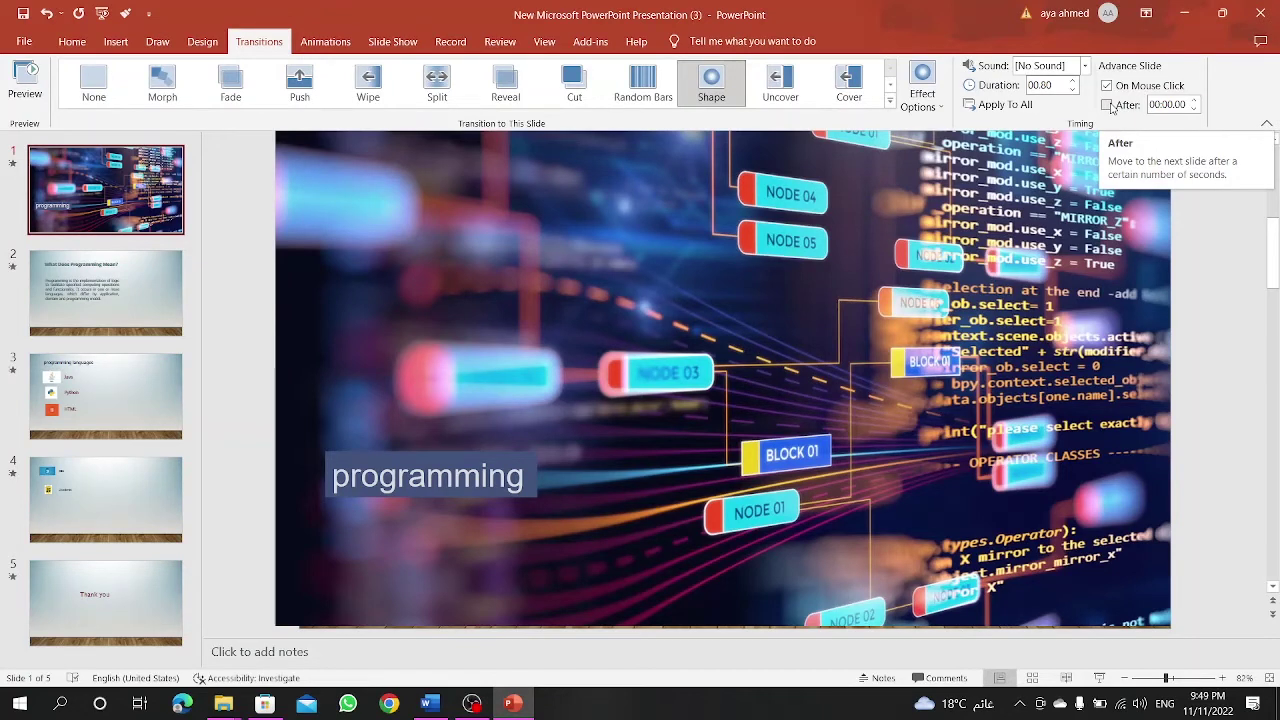
{"action": "left_click", "coordinate": [1107, 87]}
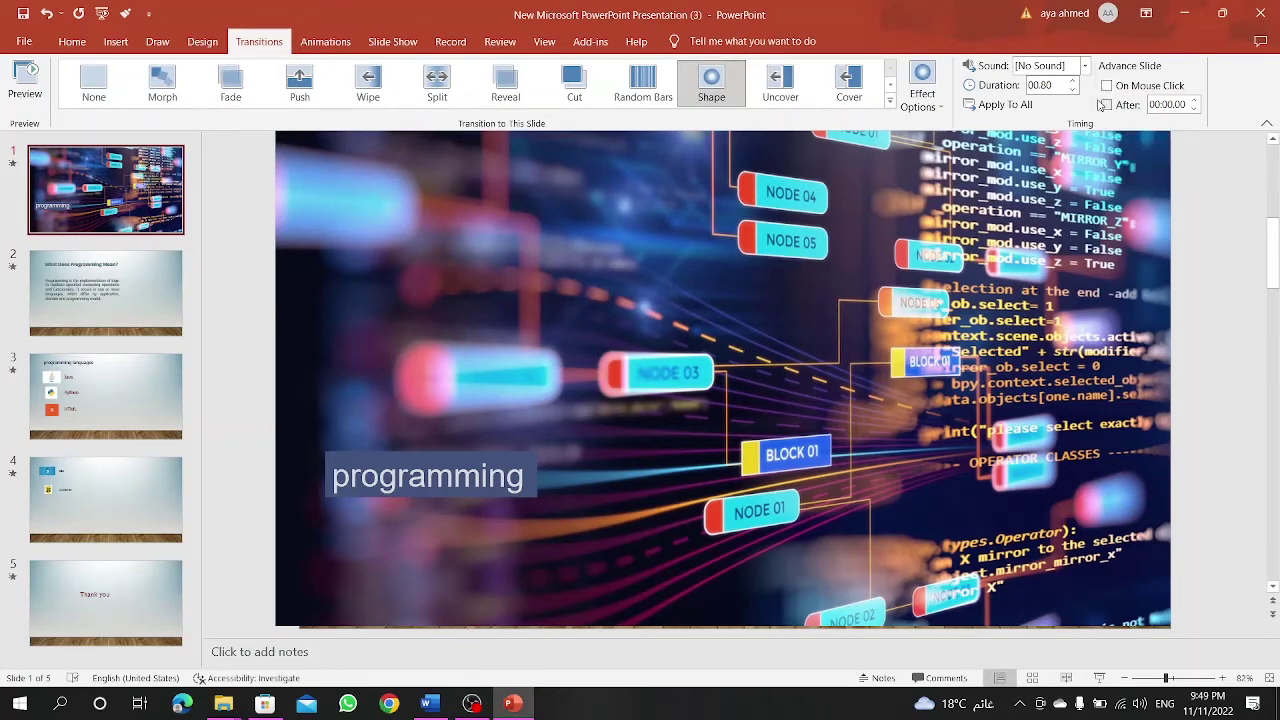
{"action": "left_click", "coordinate": [1106, 105]}
{"action": "left_click", "coordinate": [150, 288]}
{"action": "left_click", "coordinate": [1124, 88]}
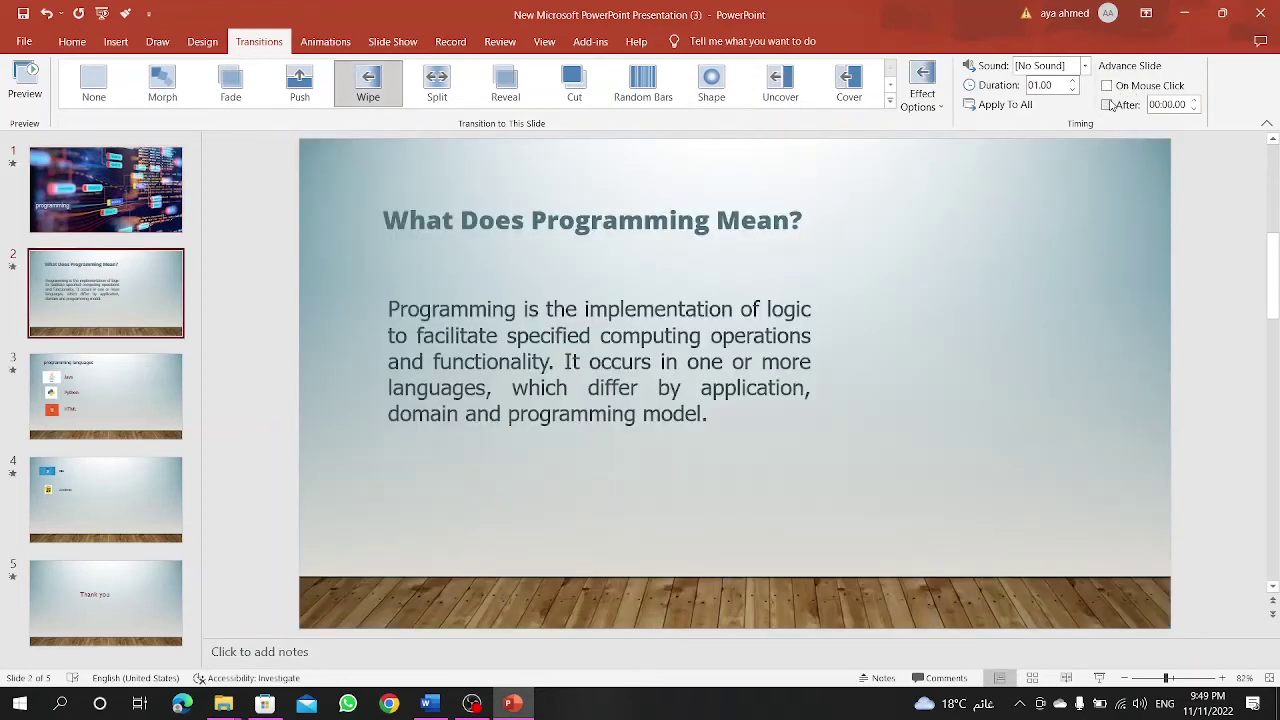
Step: Switch slides 3 and 4 to automatic advance after 00:01.00
{"action": "left_click", "coordinate": [174, 385]}
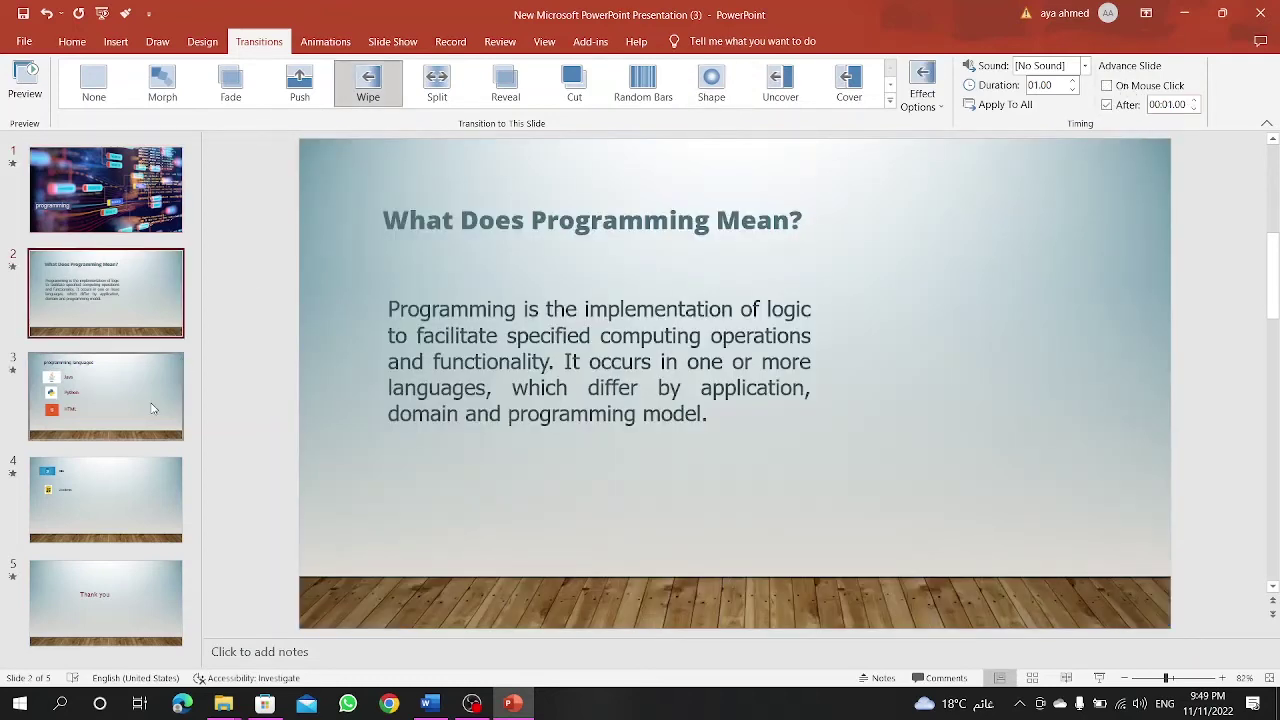
{"action": "left_click", "coordinate": [1107, 86]}
{"action": "left_click", "coordinate": [1106, 105]}
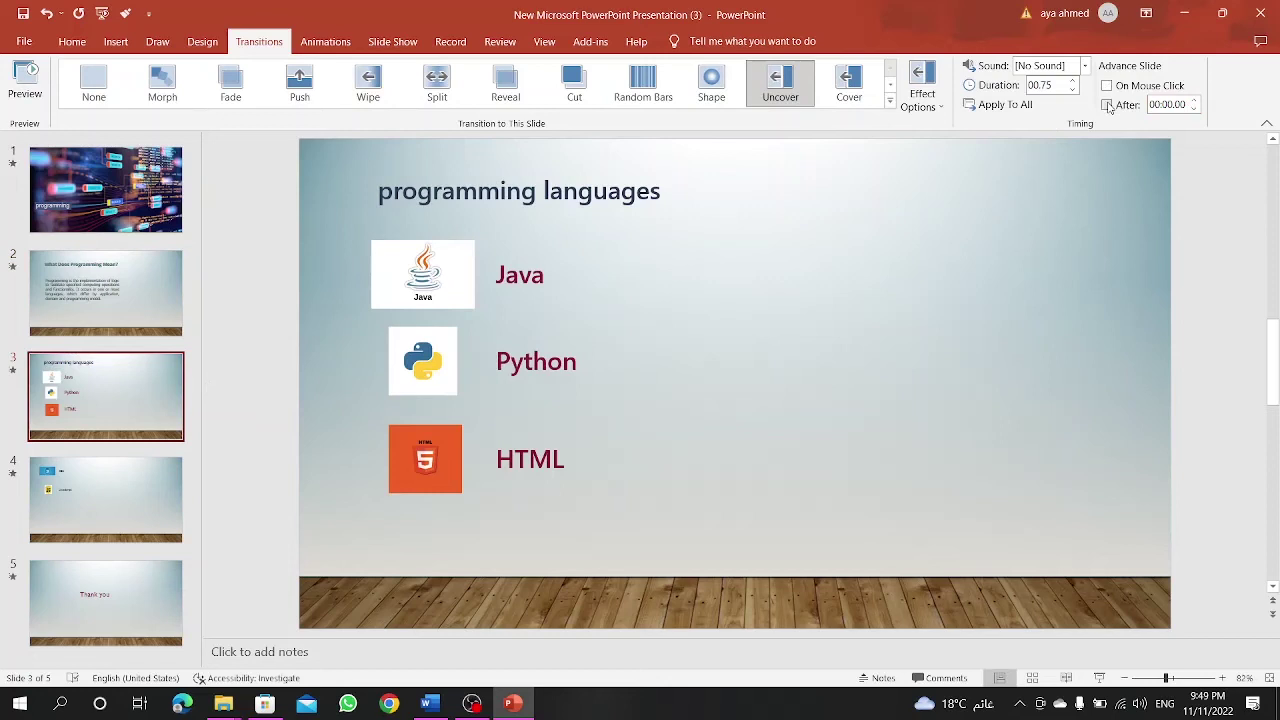
{"action": "left_click", "coordinate": [1192, 100]}
{"action": "left_click", "coordinate": [176, 490]}
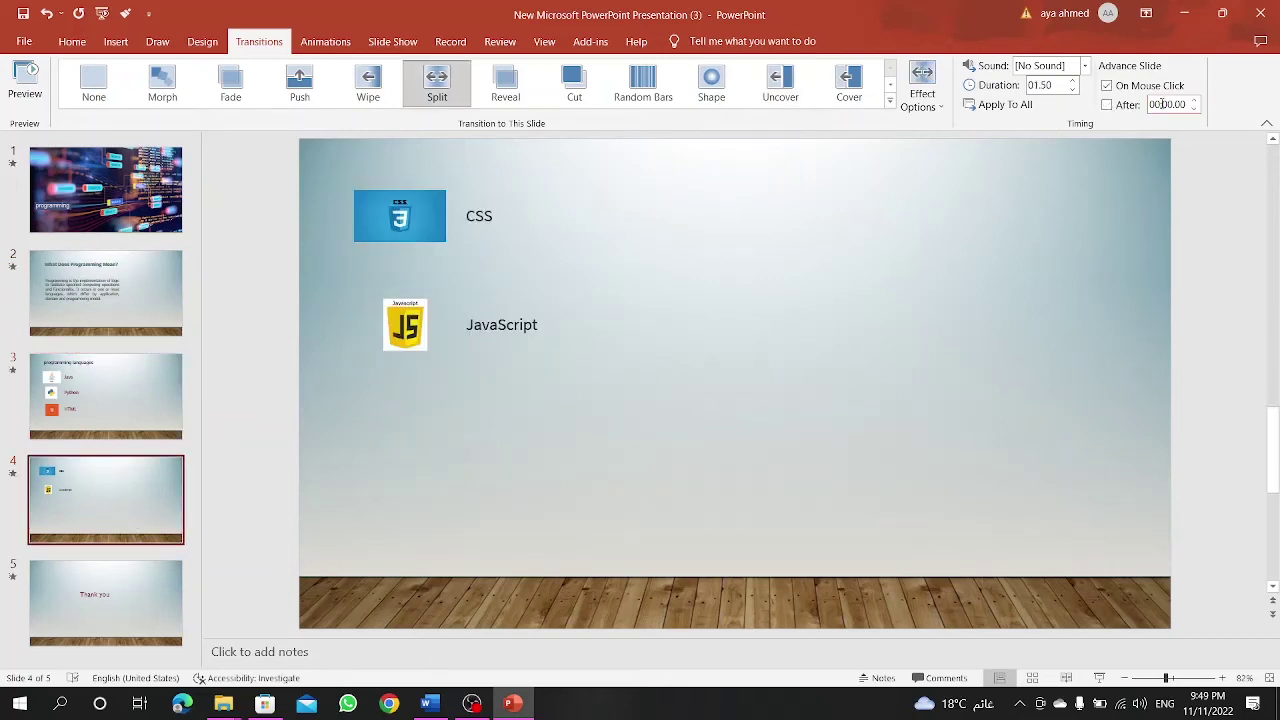
{"action": "left_click", "coordinate": [1110, 105]}
{"action": "left_click", "coordinate": [1107, 86]}
{"action": "scroll", "coordinate": [380, 597], "scroll_direction": "down", "scroll_amount": 1}
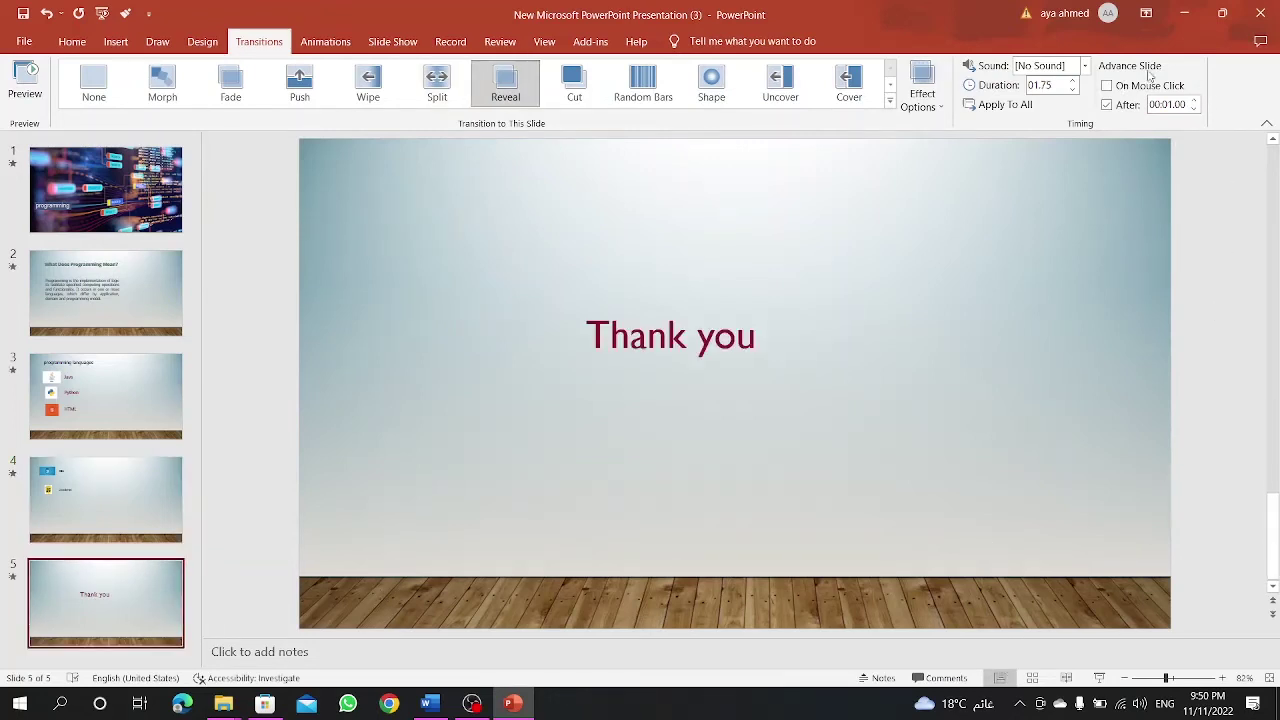
Step: Play the slide show twice to check the one-second timings, then reselect the title slide
{"action": "left_click", "coordinate": [1098, 680]}
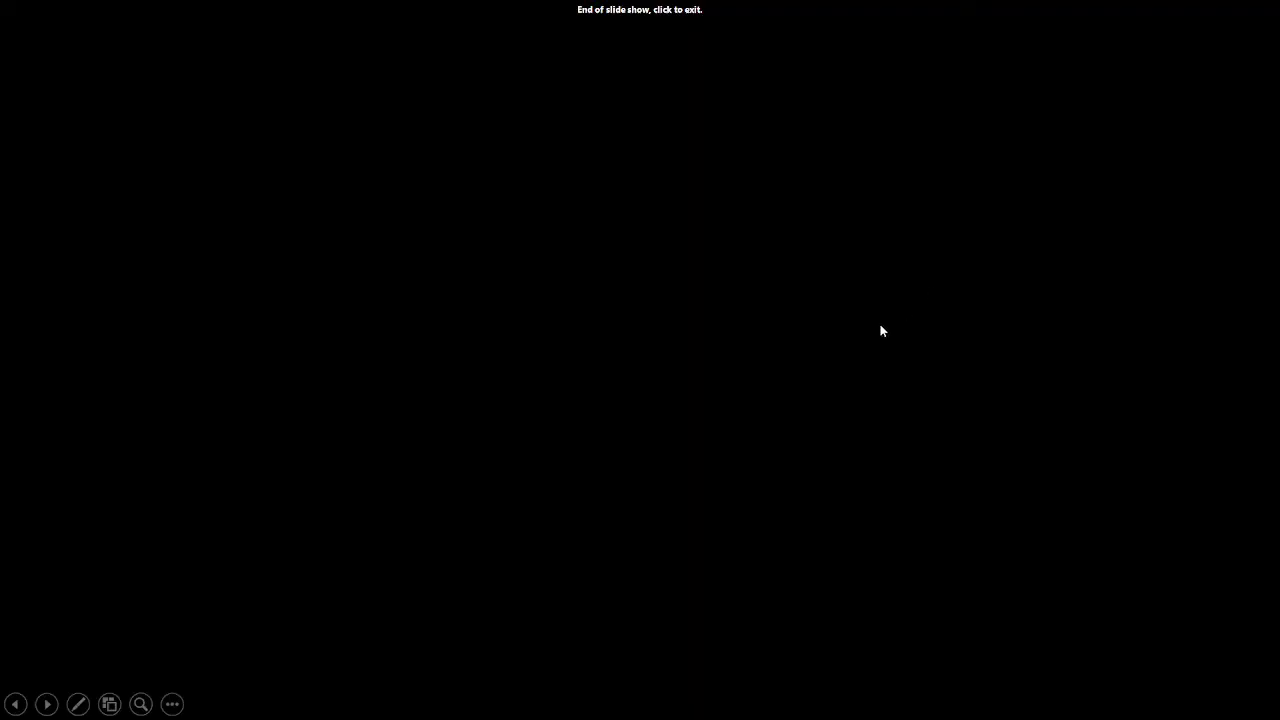
{"action": "left_click", "coordinate": [880, 331]}
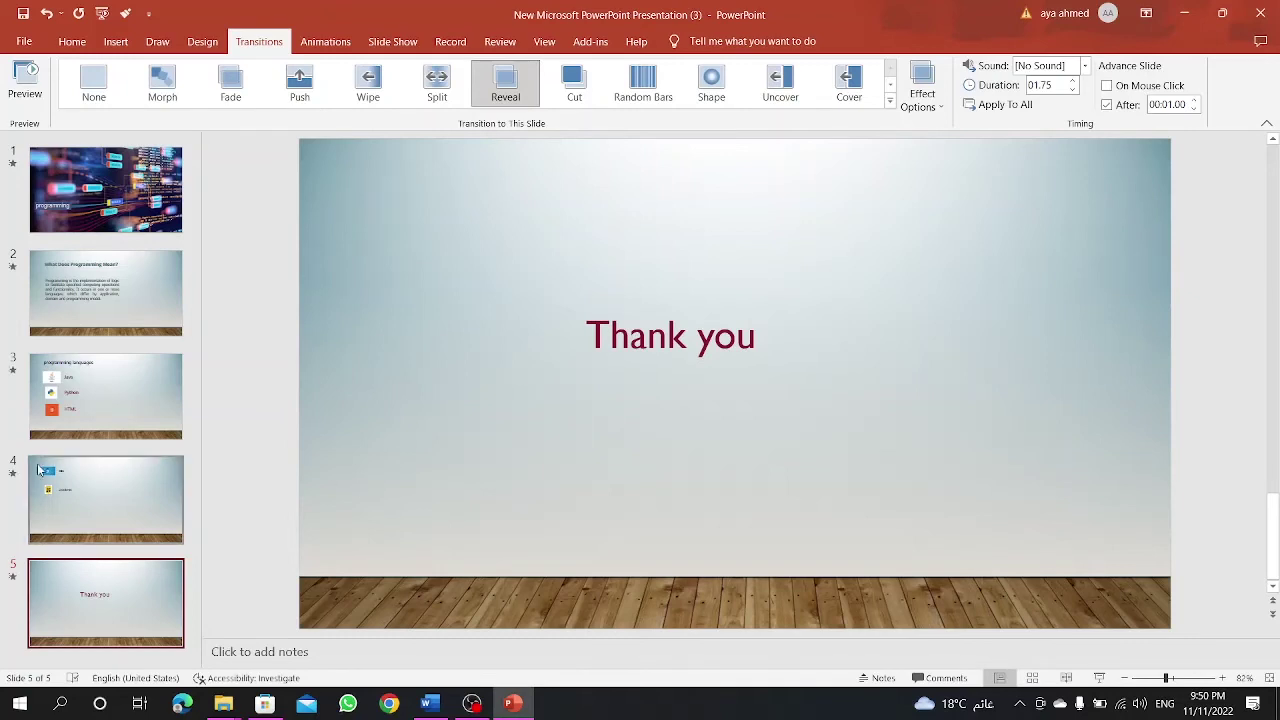
{"action": "left_click", "coordinate": [65, 208]}
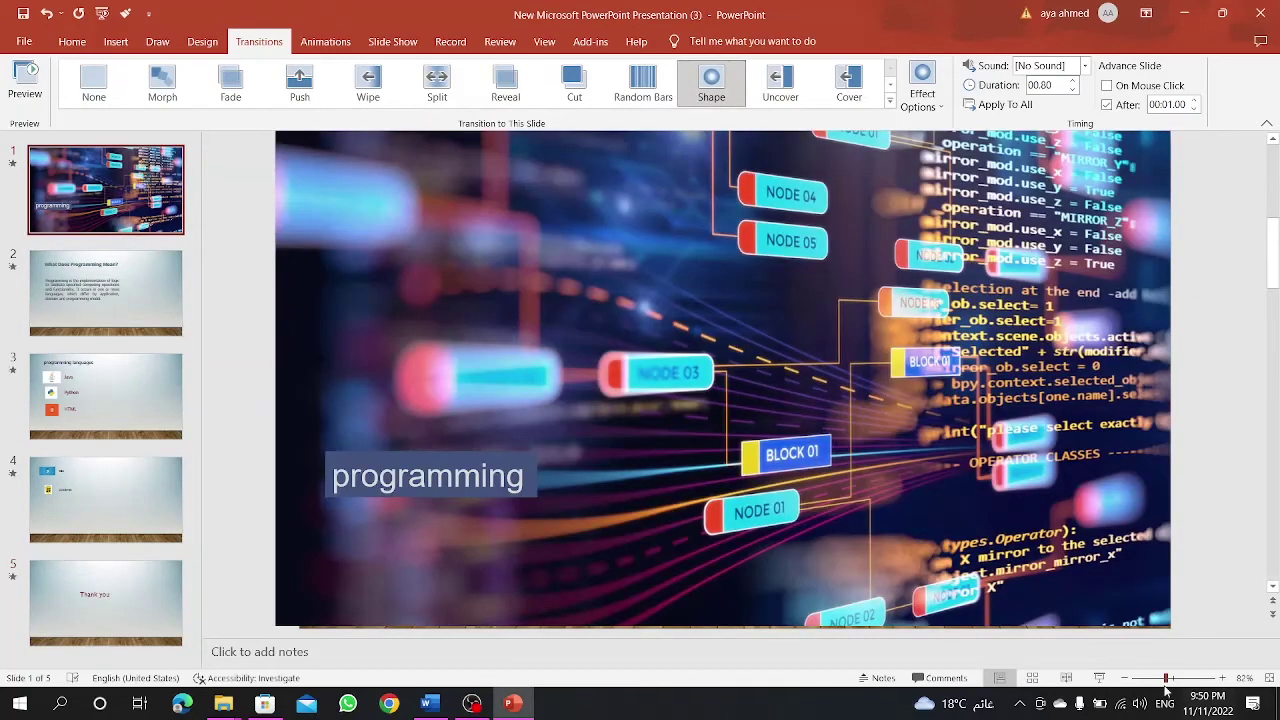
{"action": "left_click", "coordinate": [1099, 678]}
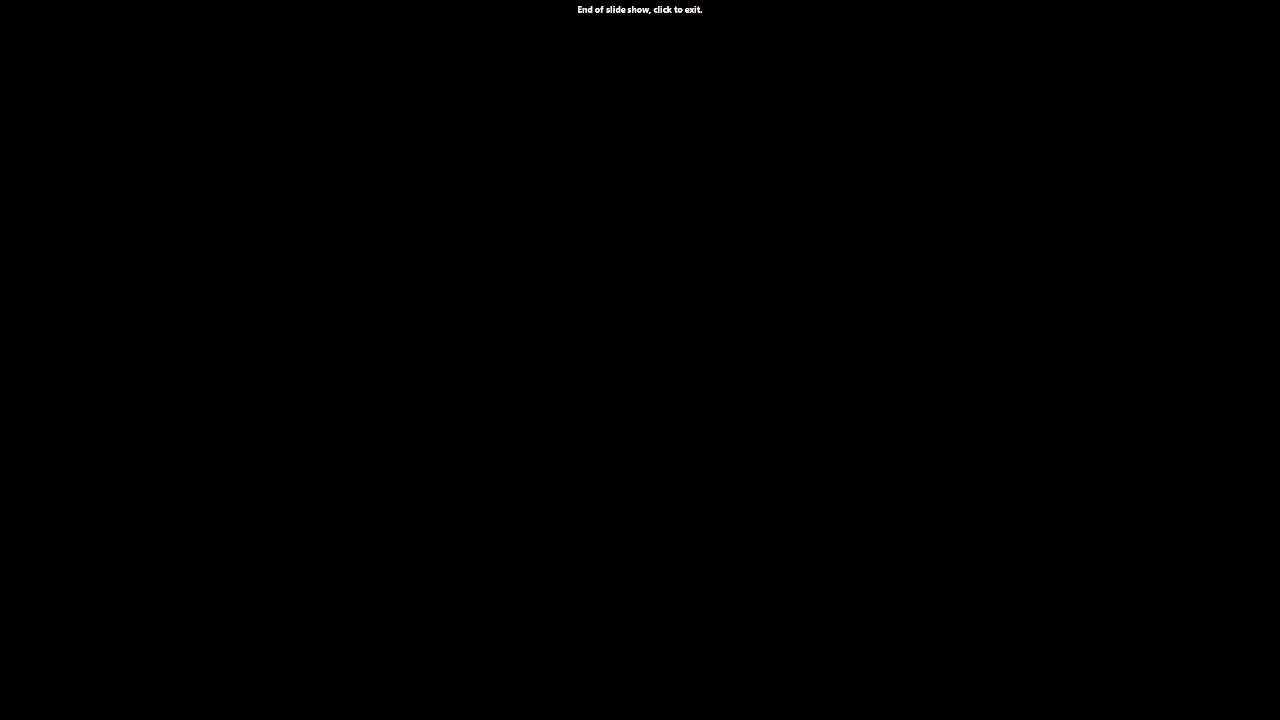
{"action": "left_click", "coordinate": [995, 473]}
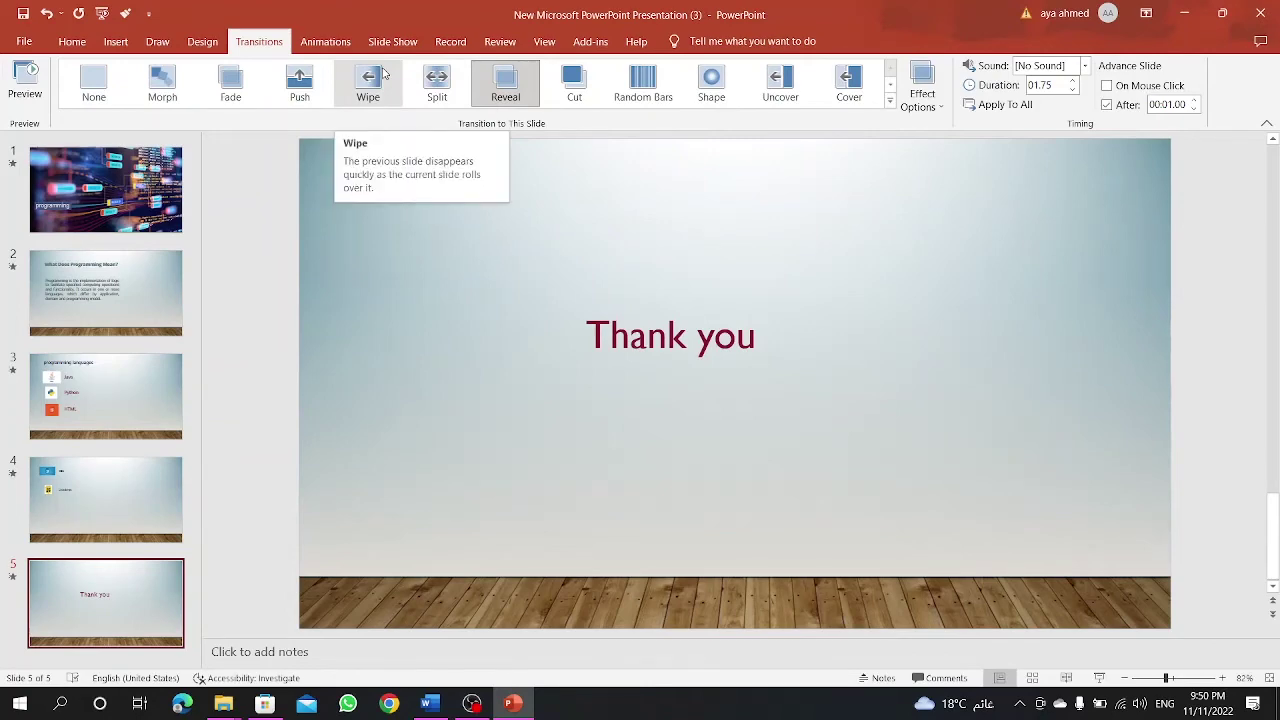
{"action": "left_click", "coordinate": [181, 186]}
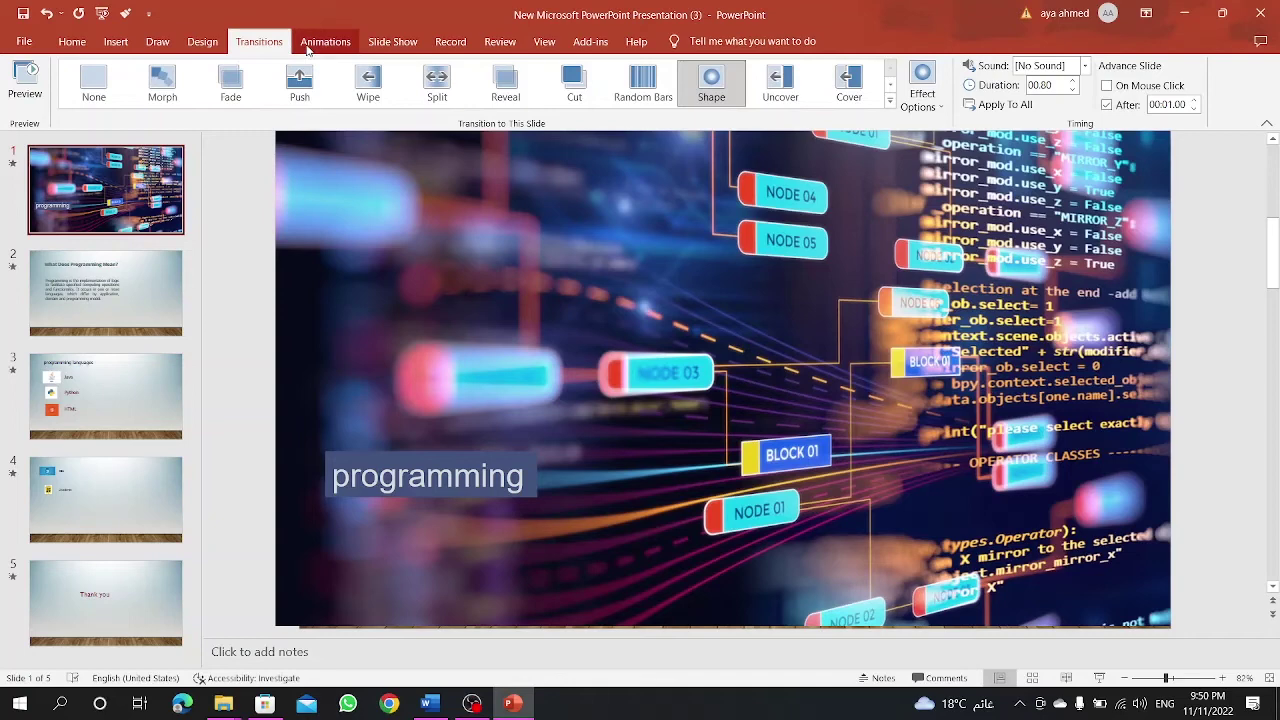
Step: Give the title slide's background picture a Circle entrance effect
{"action": "left_click", "coordinate": [325, 41]}
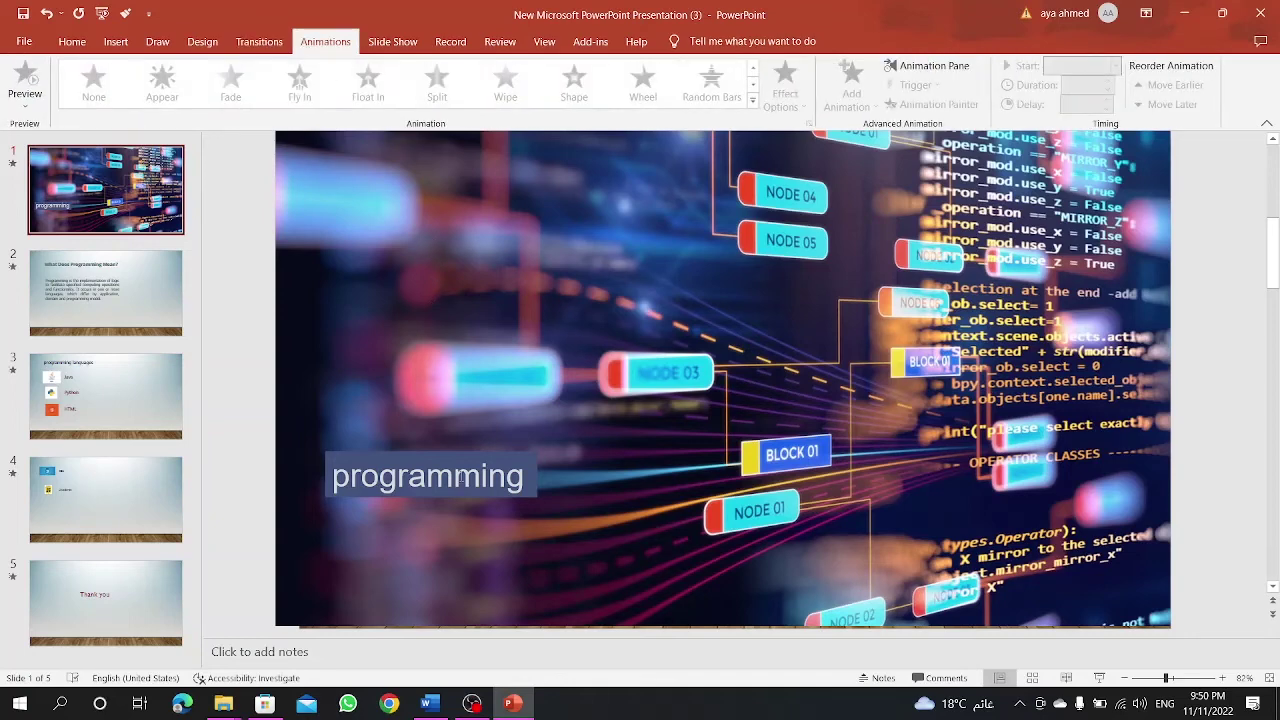
{"action": "left_click", "coordinate": [477, 330]}
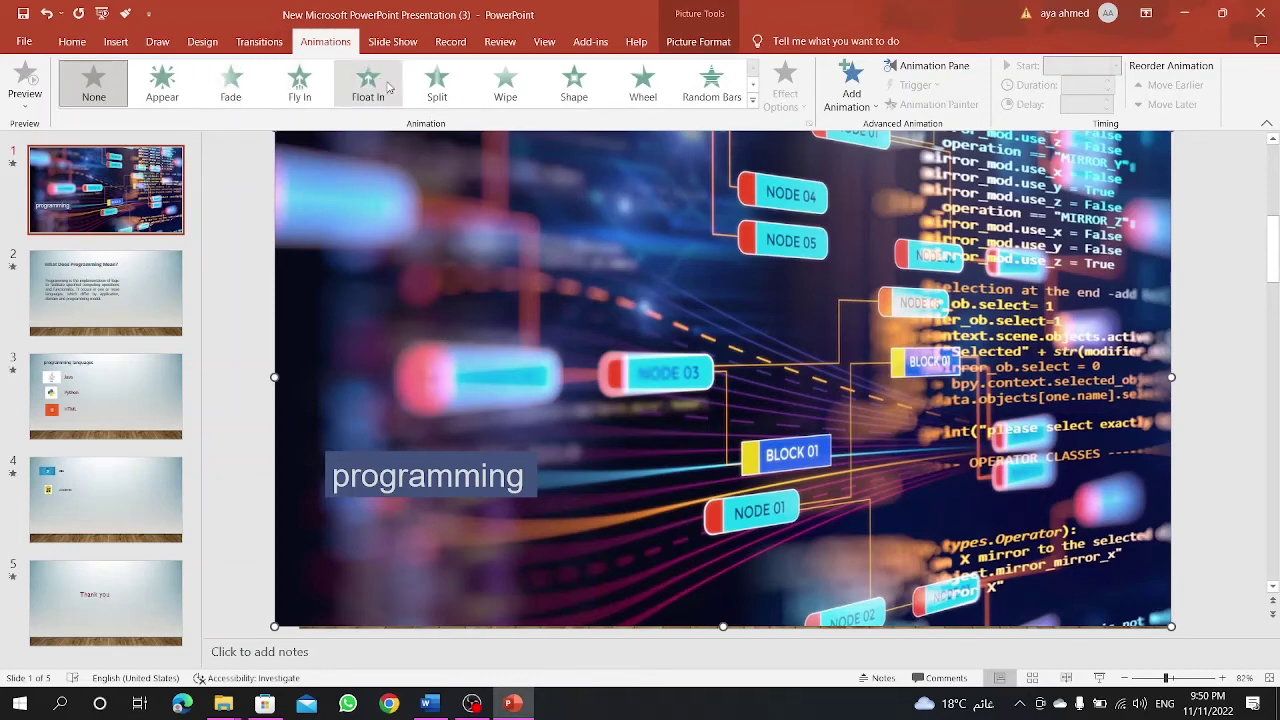
{"action": "left_click", "coordinate": [657, 93]}
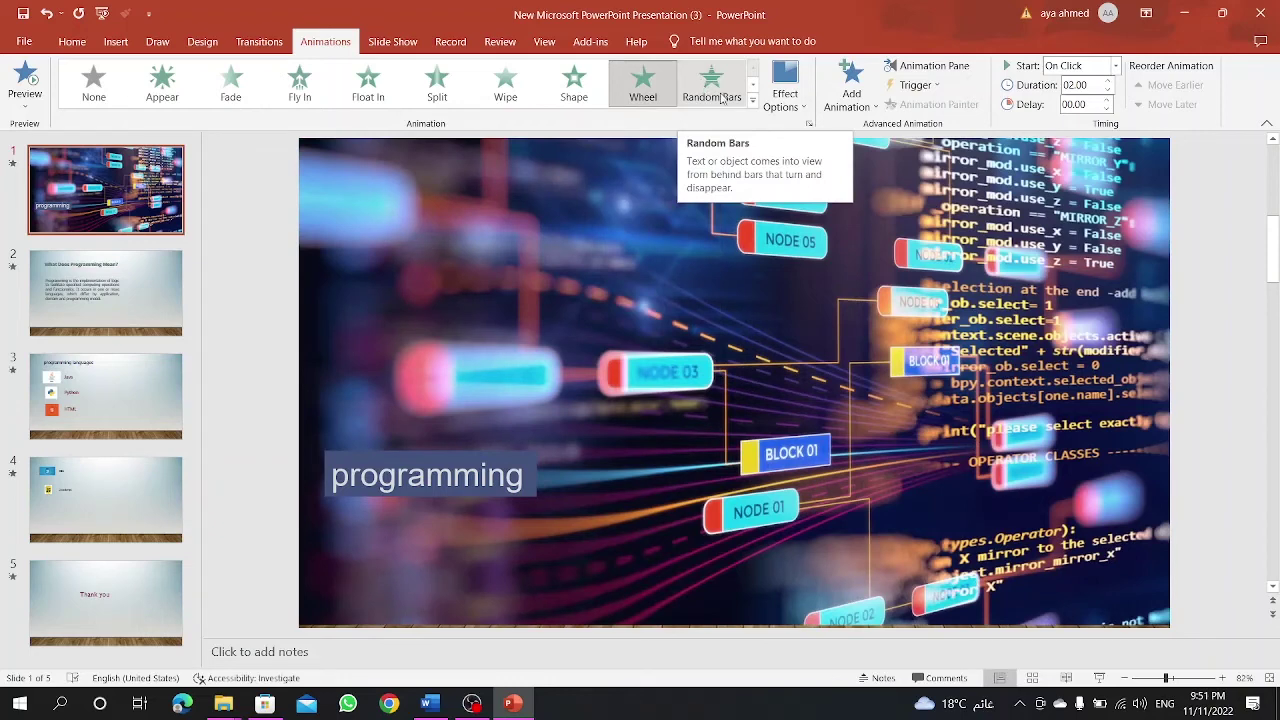
{"action": "left_click", "coordinate": [285, 90]}
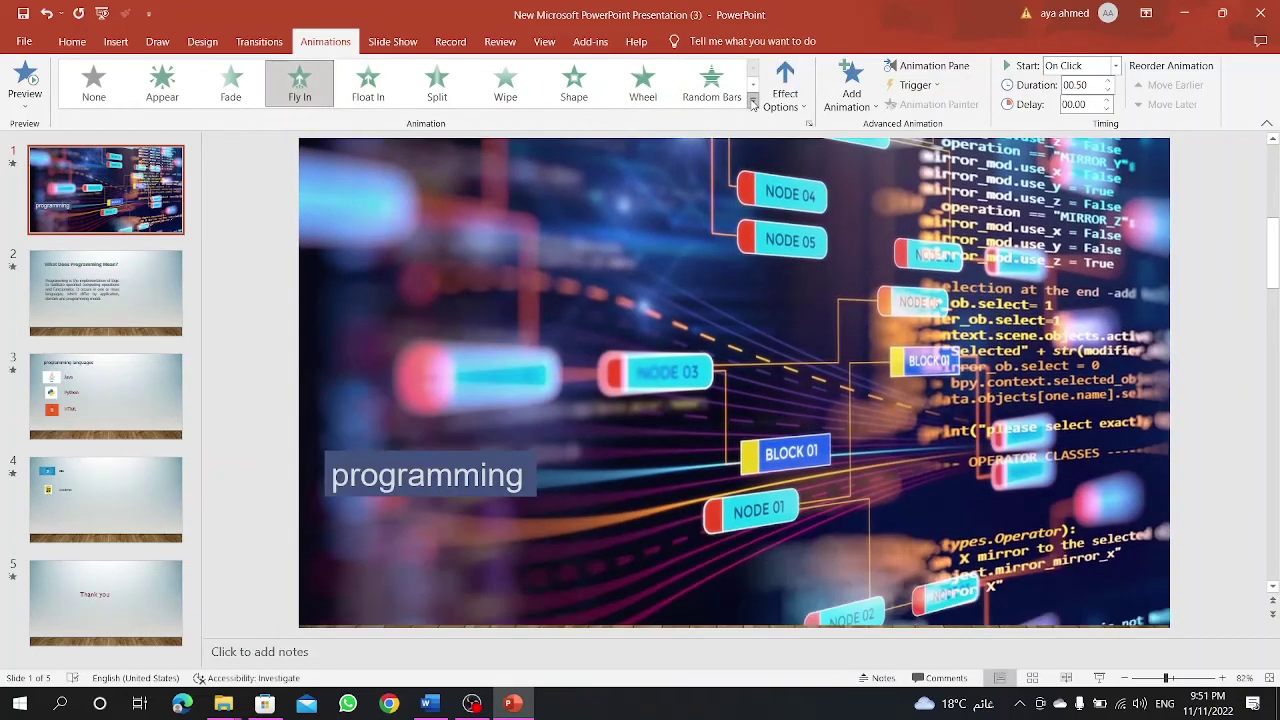
{"action": "left_click", "coordinate": [753, 100]}
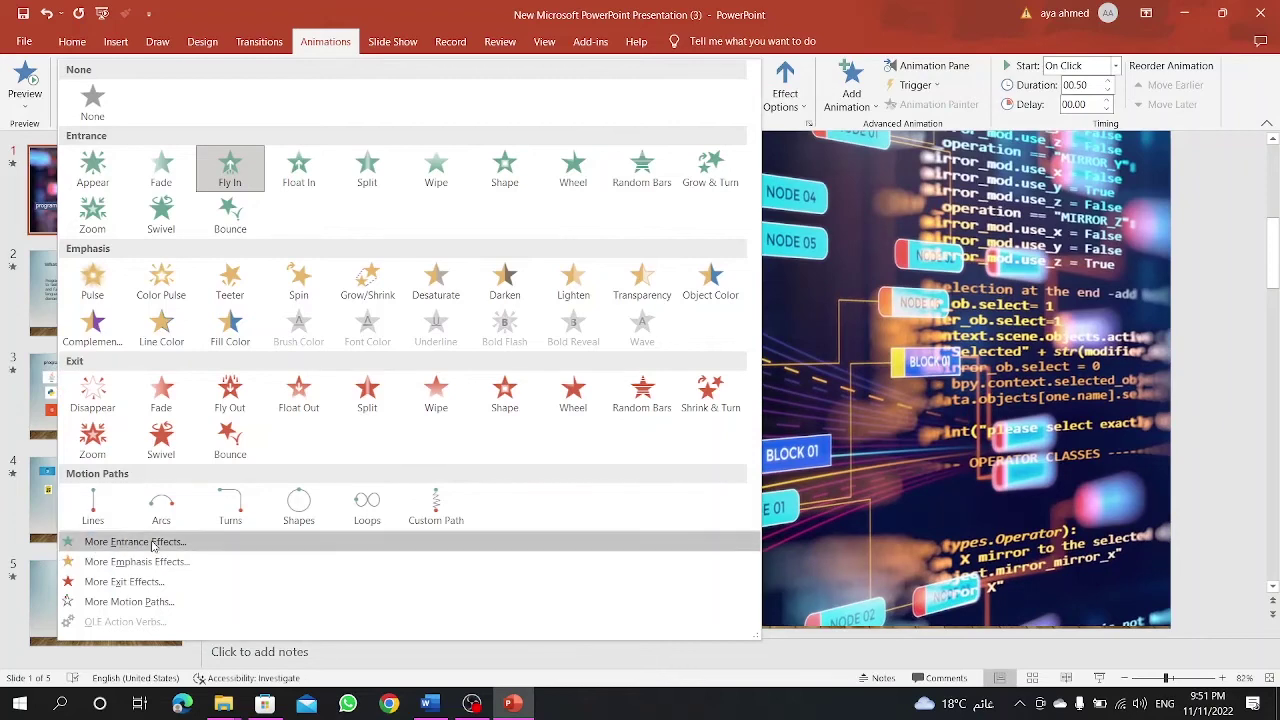
{"action": "left_click", "coordinate": [110, 542]}
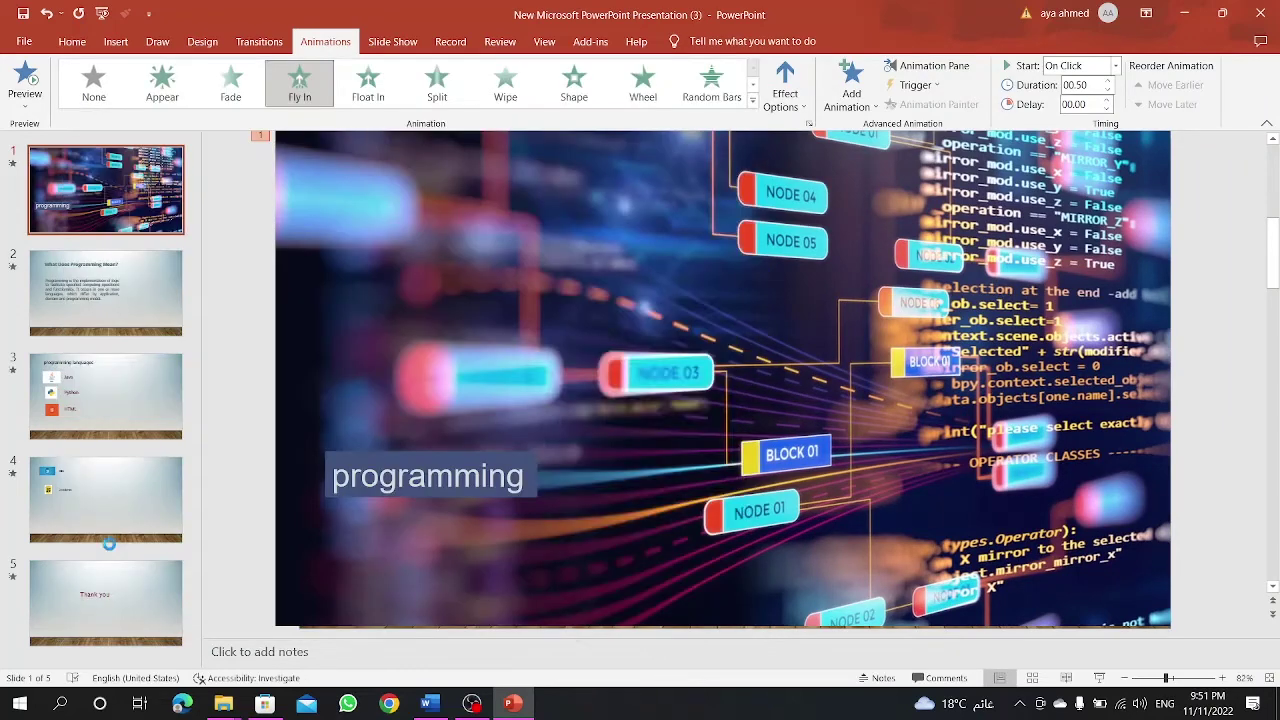
{"action": "scroll", "coordinate": [634, 336], "scroll_direction": "down", "scroll_amount": 2}
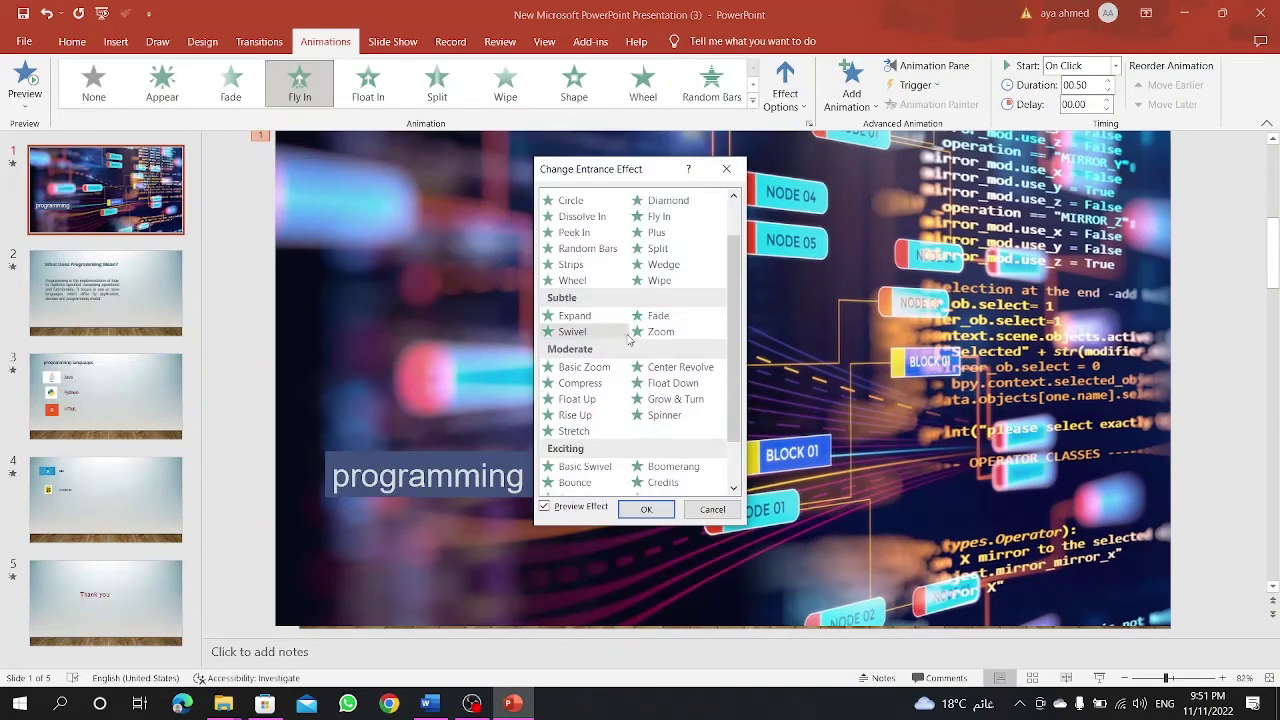
{"action": "scroll", "coordinate": [585, 310], "scroll_direction": "up", "scroll_amount": 2}
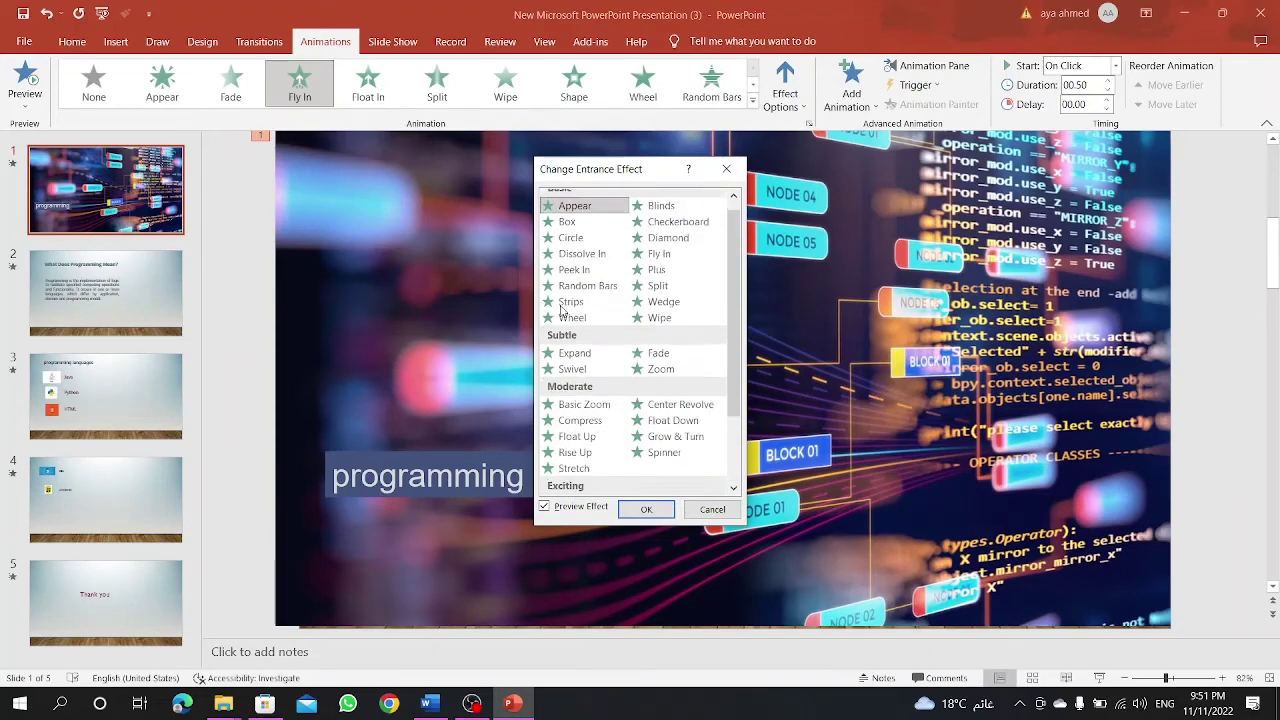
{"action": "scroll", "coordinate": [588, 290], "scroll_direction": "up", "scroll_amount": 1}
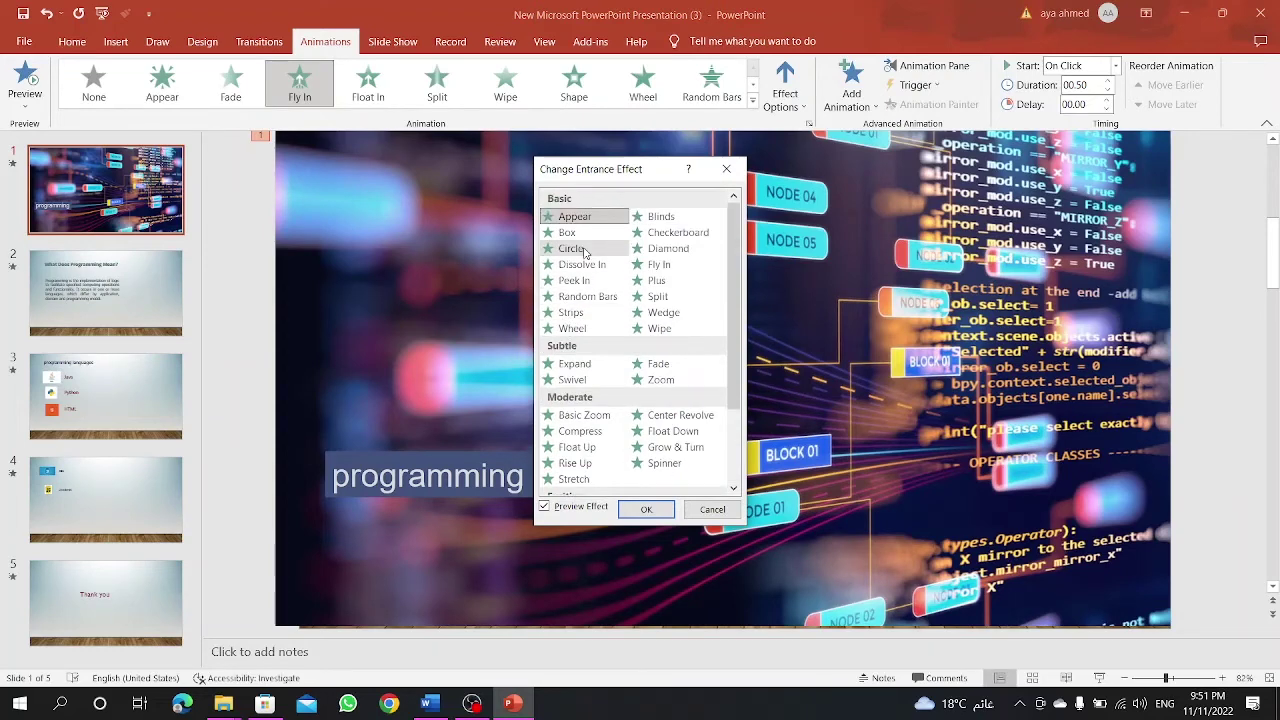
{"action": "left_click", "coordinate": [572, 248]}
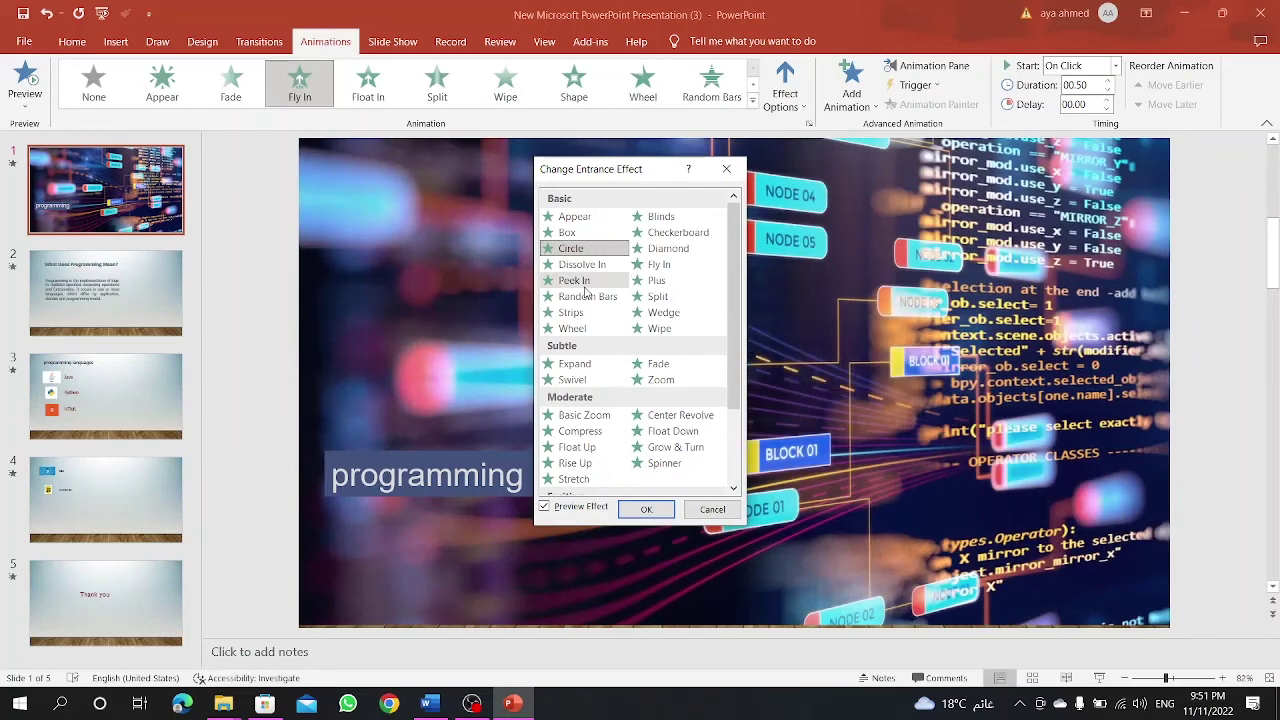
{"action": "left_click", "coordinate": [645, 508]}
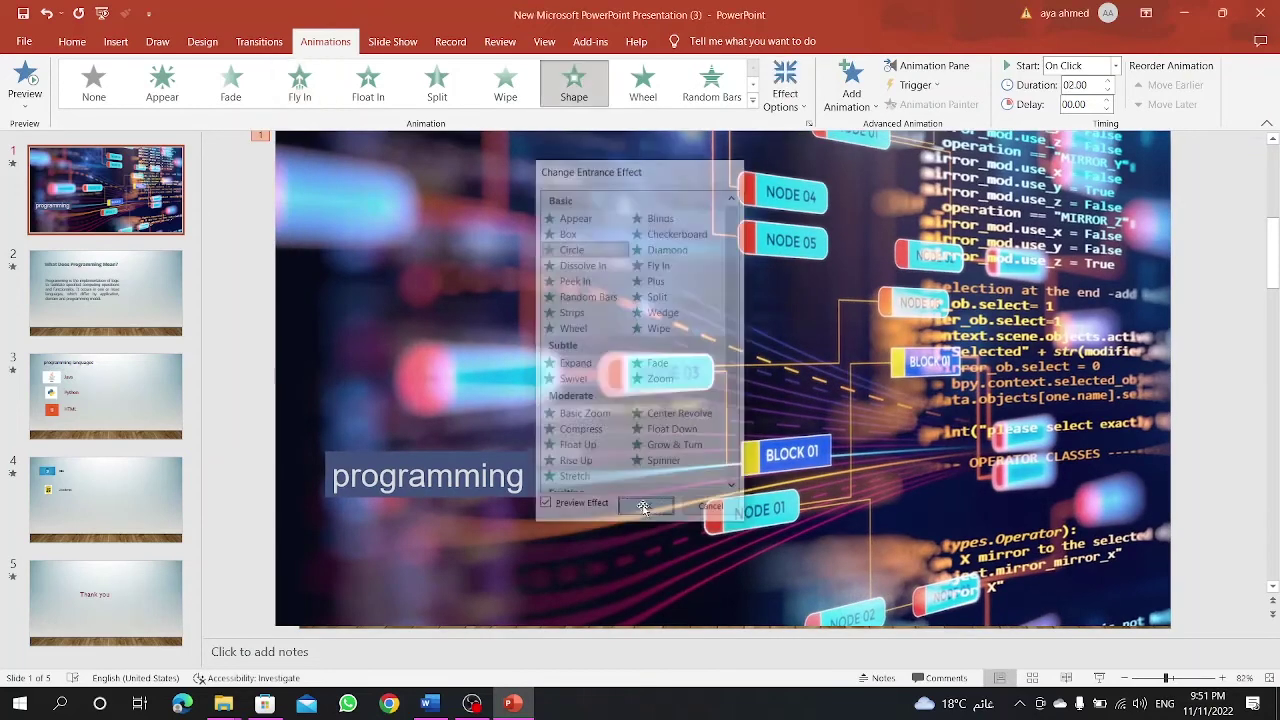
Step: Make the 'programming' caption float in
{"action": "left_click", "coordinate": [444, 456]}
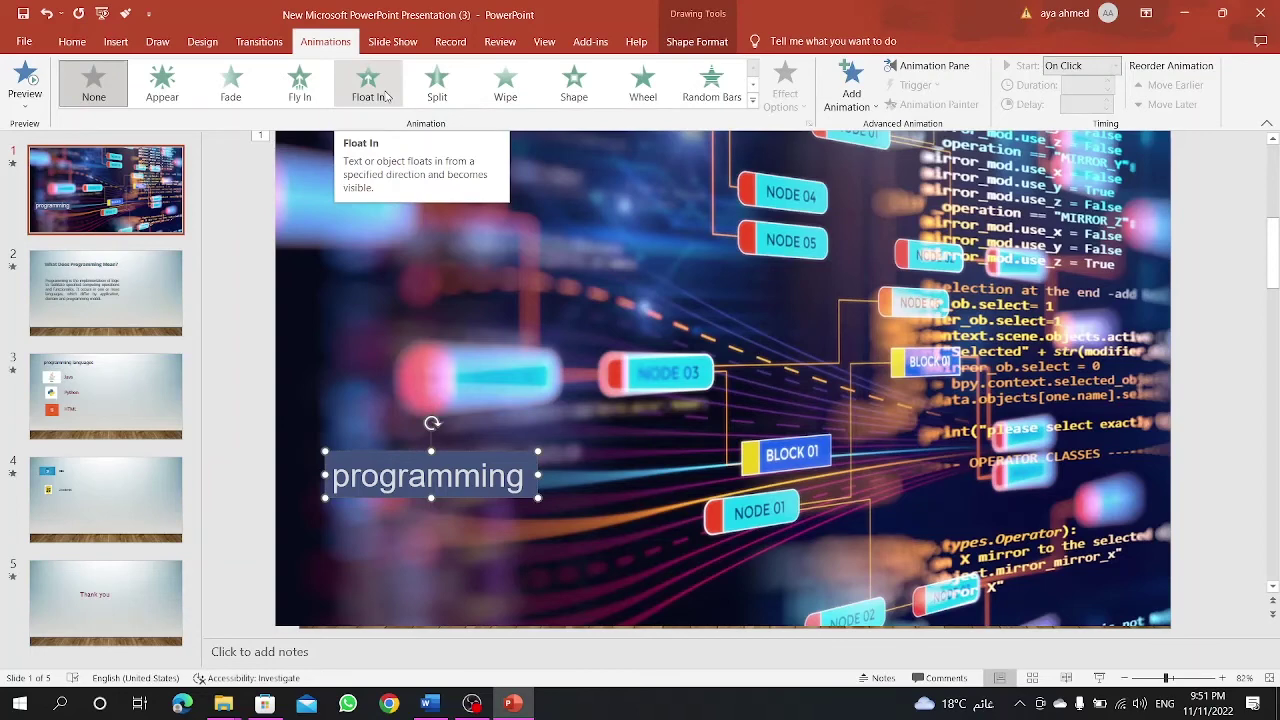
{"action": "left_click", "coordinate": [386, 95]}
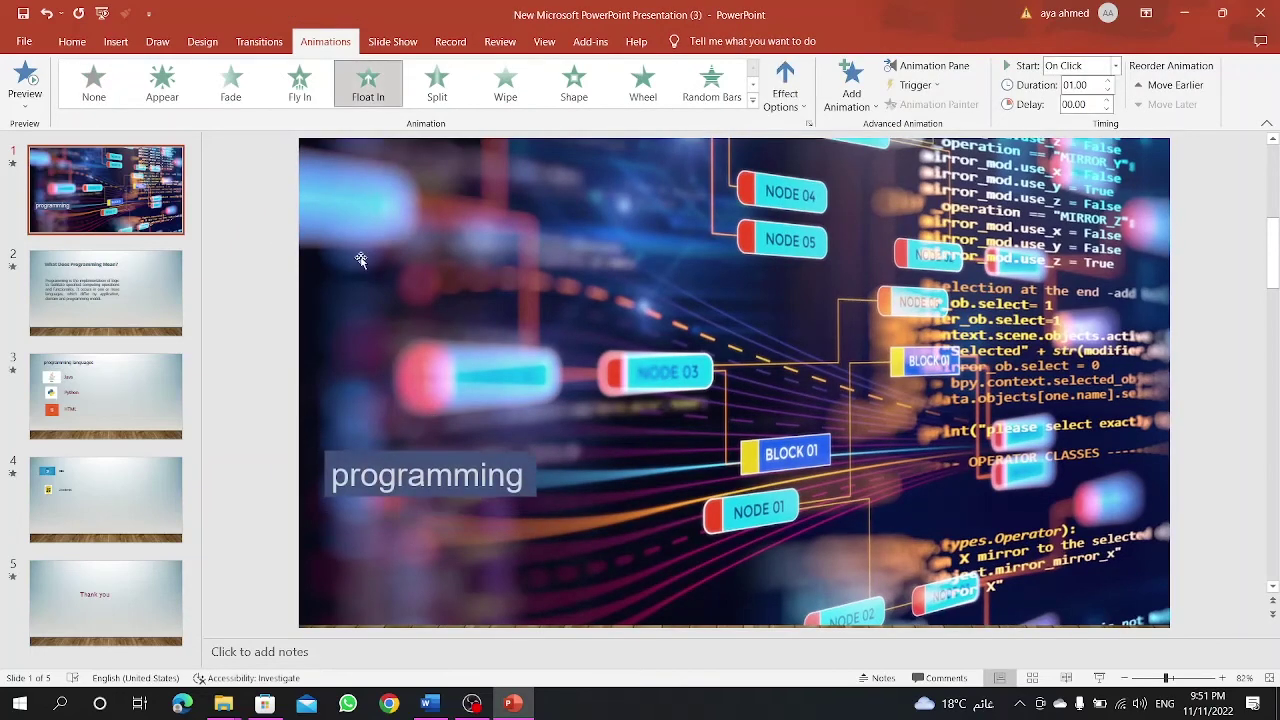
{"action": "left_click", "coordinate": [136, 289]}
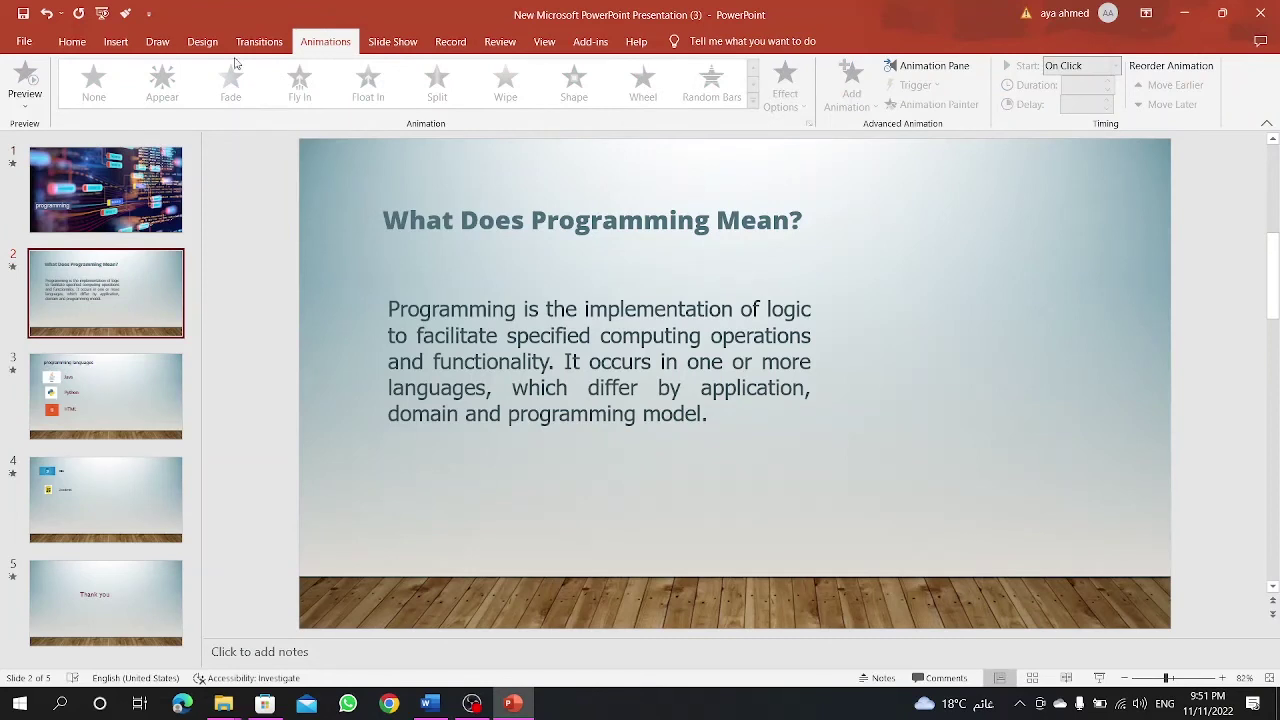
Step: Apply Random Bars to the 'What Does Programming Mean?' title and Shape to the body paragraph
{"action": "left_click", "coordinate": [459, 220]}
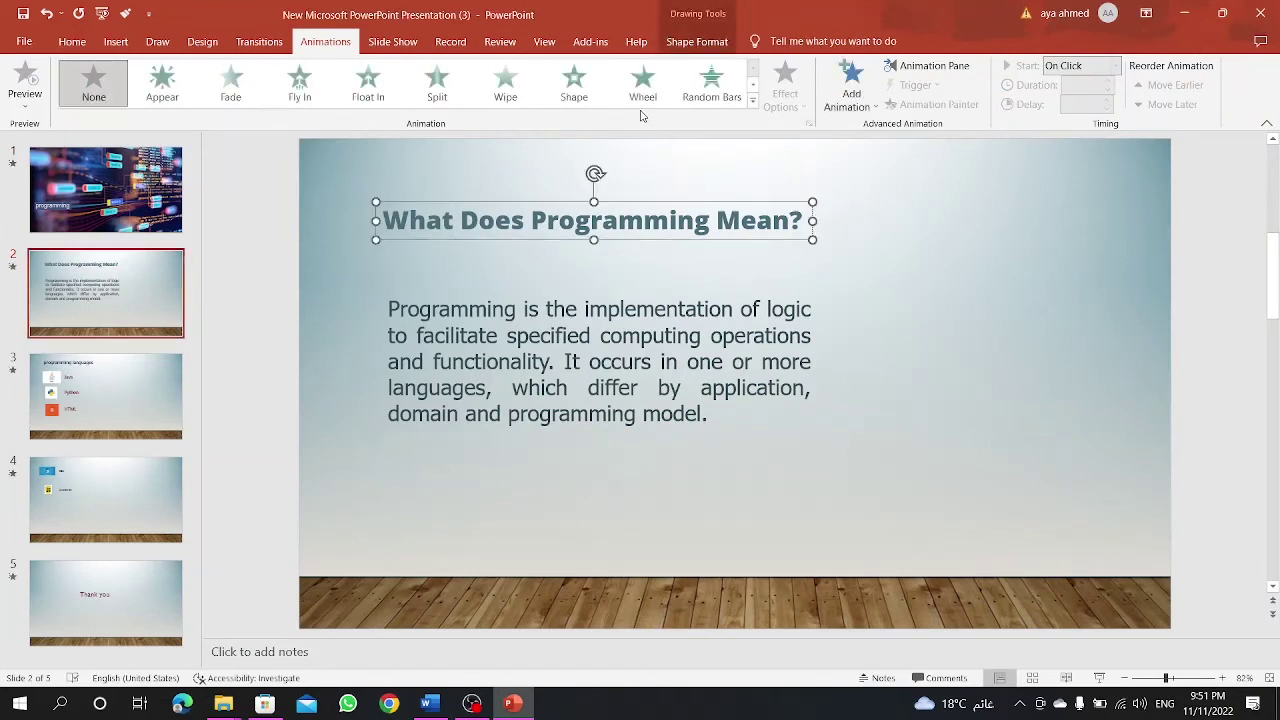
{"action": "left_click", "coordinate": [808, 216]}
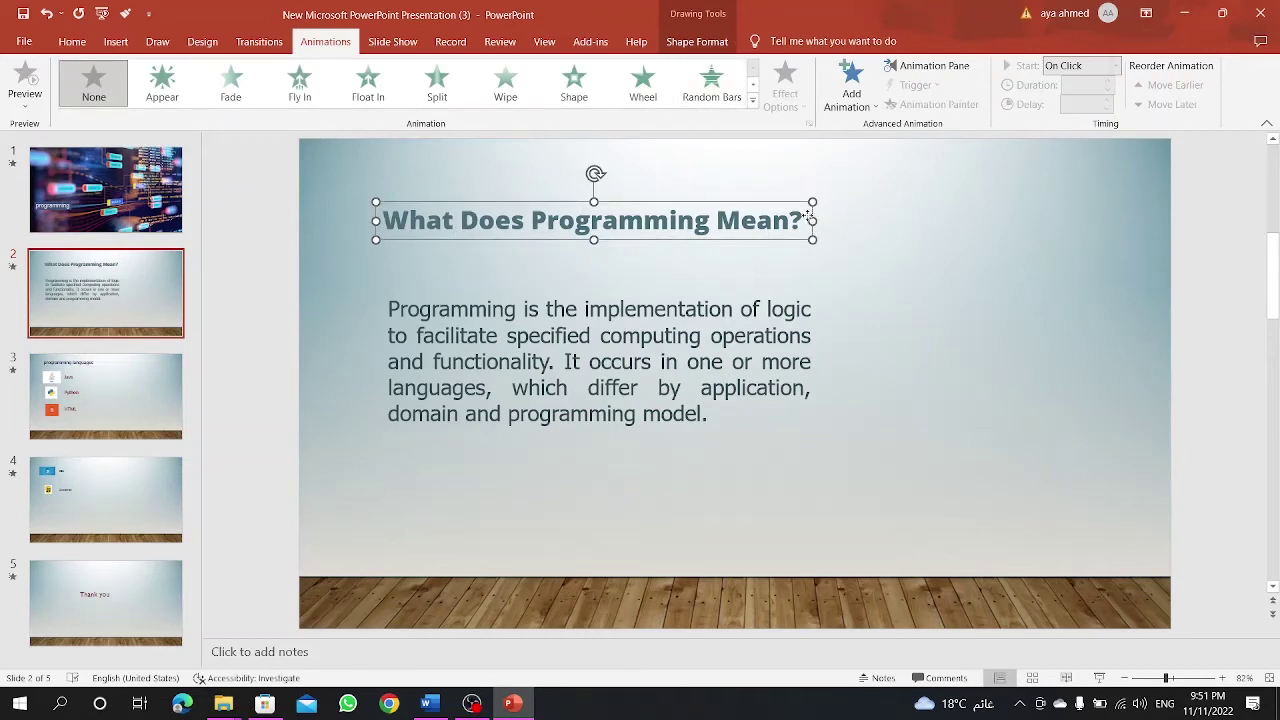
{"action": "left_click", "coordinate": [688, 84]}
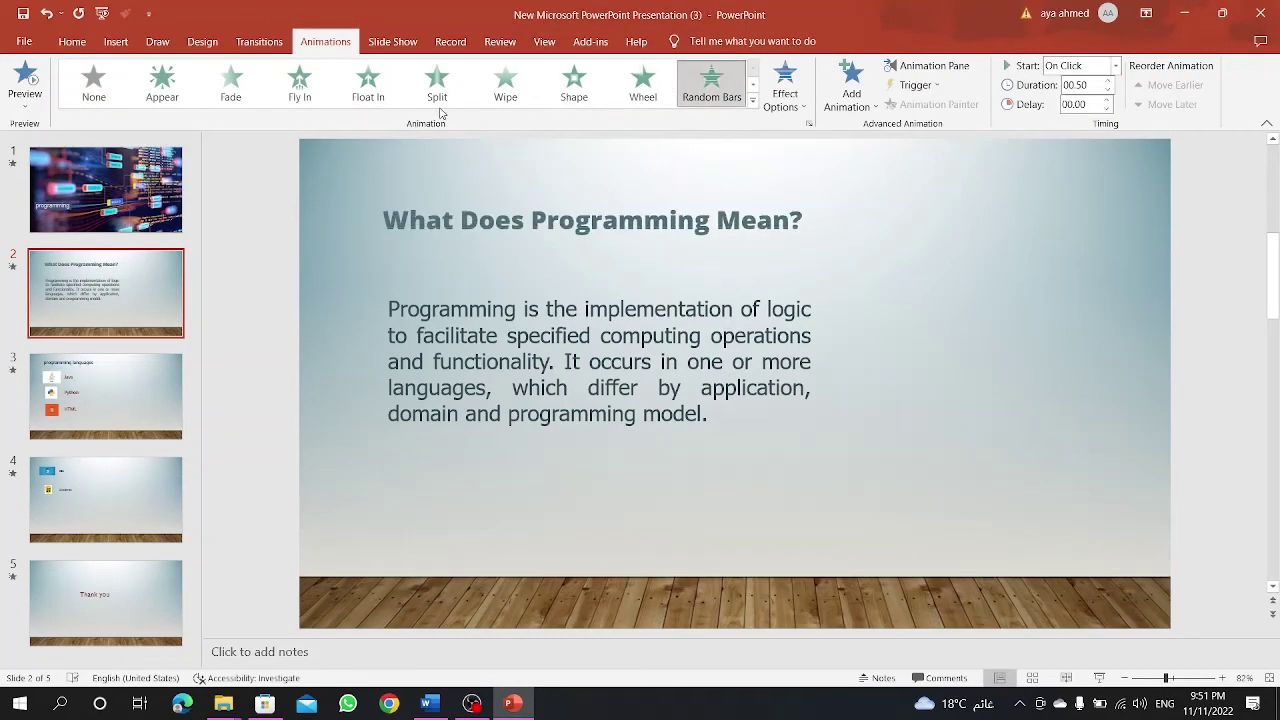
{"action": "left_click", "coordinate": [428, 316]}
{"action": "left_click", "coordinate": [561, 90]}
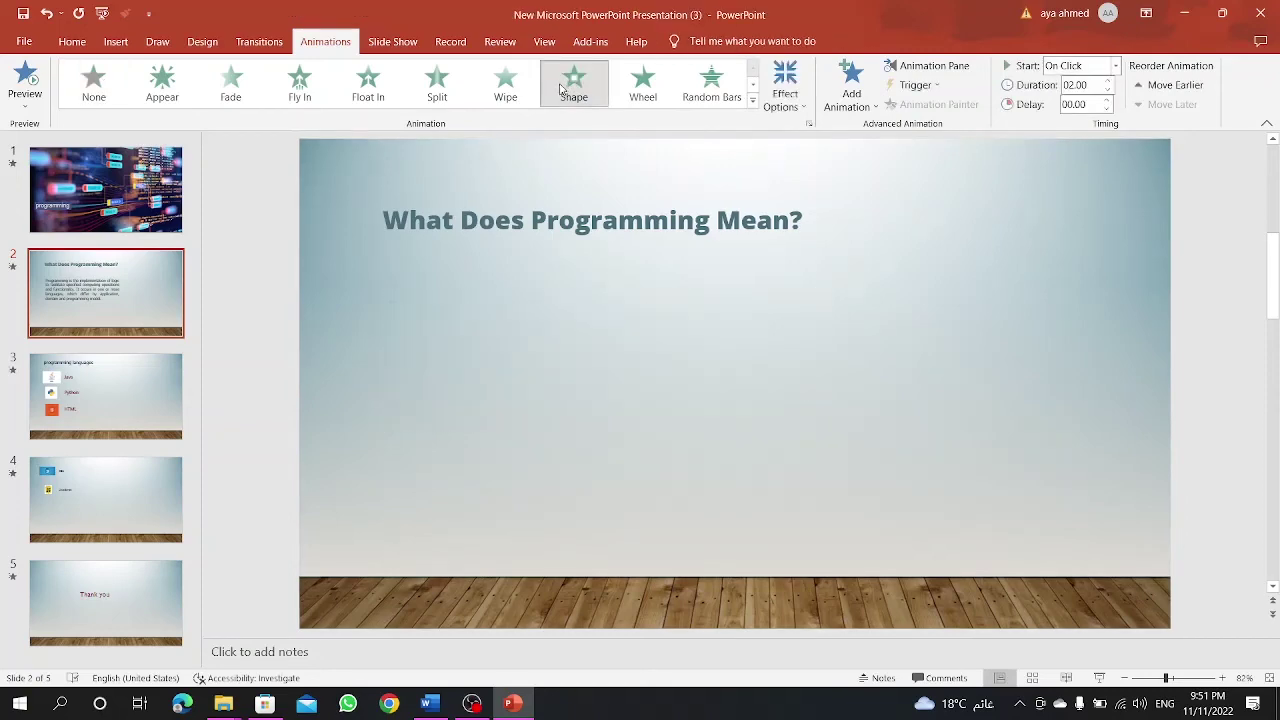
{"action": "left_click", "coordinate": [175, 363]}
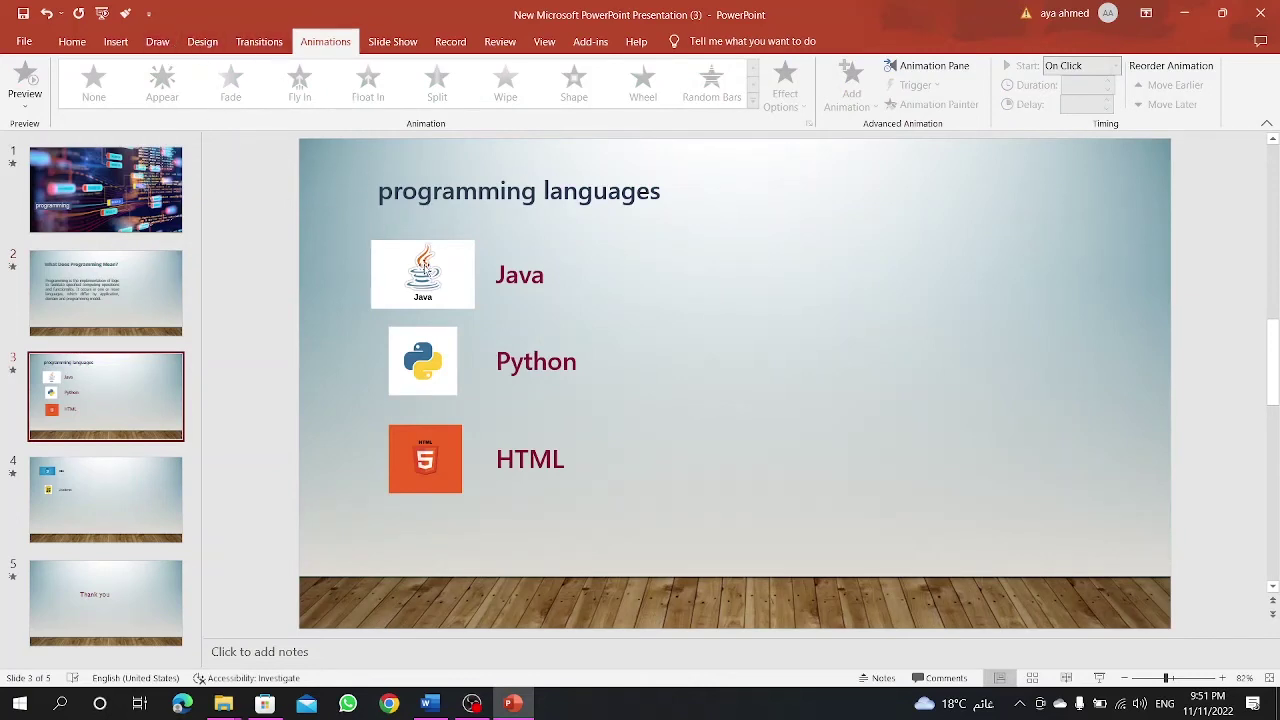
Step: Animate the title with Float In, the Java logo with Wipe and the Java label with Random Bars
{"action": "left_click", "coordinate": [432, 191]}
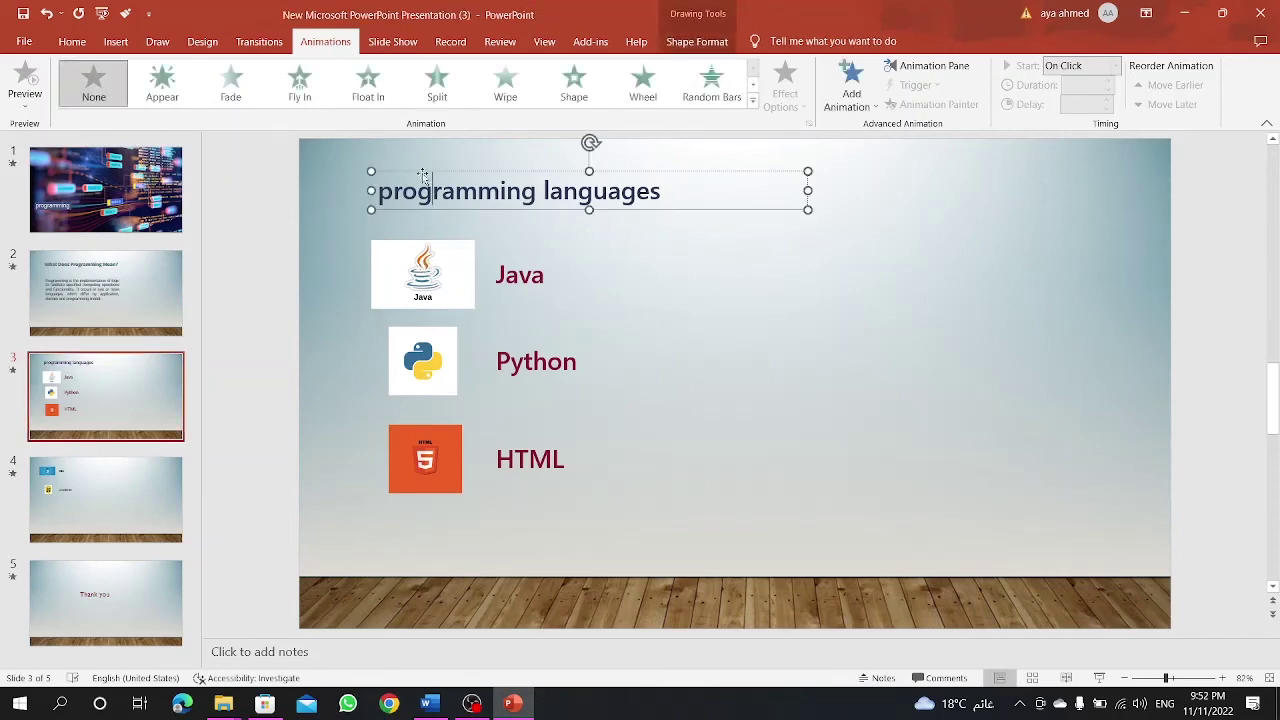
{"action": "left_click", "coordinate": [362, 88]}
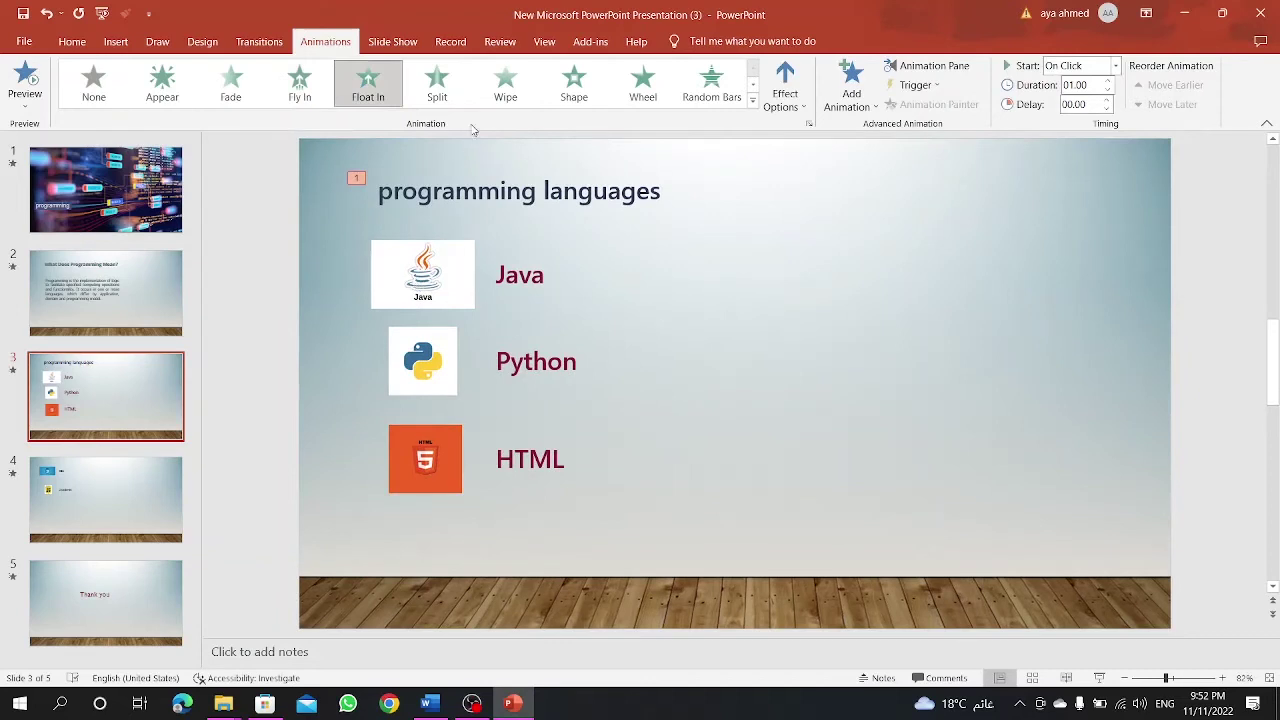
{"action": "left_click", "coordinate": [445, 276]}
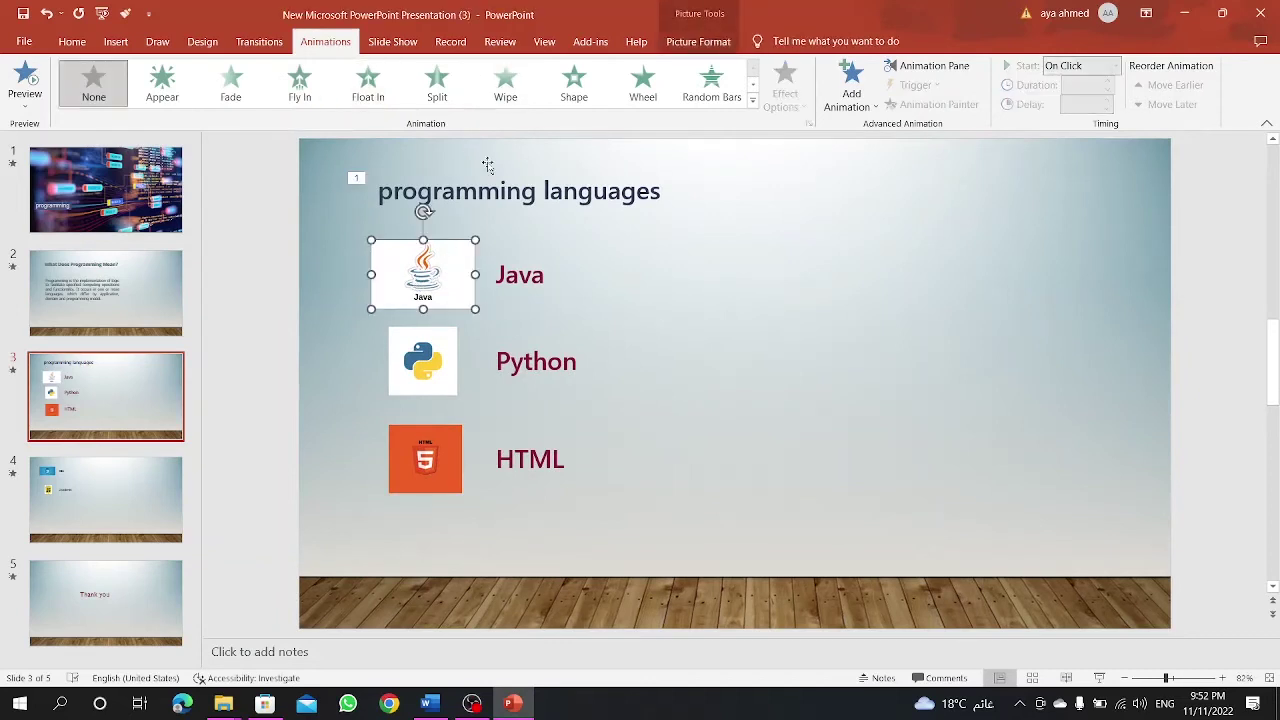
{"action": "left_click", "coordinate": [505, 85]}
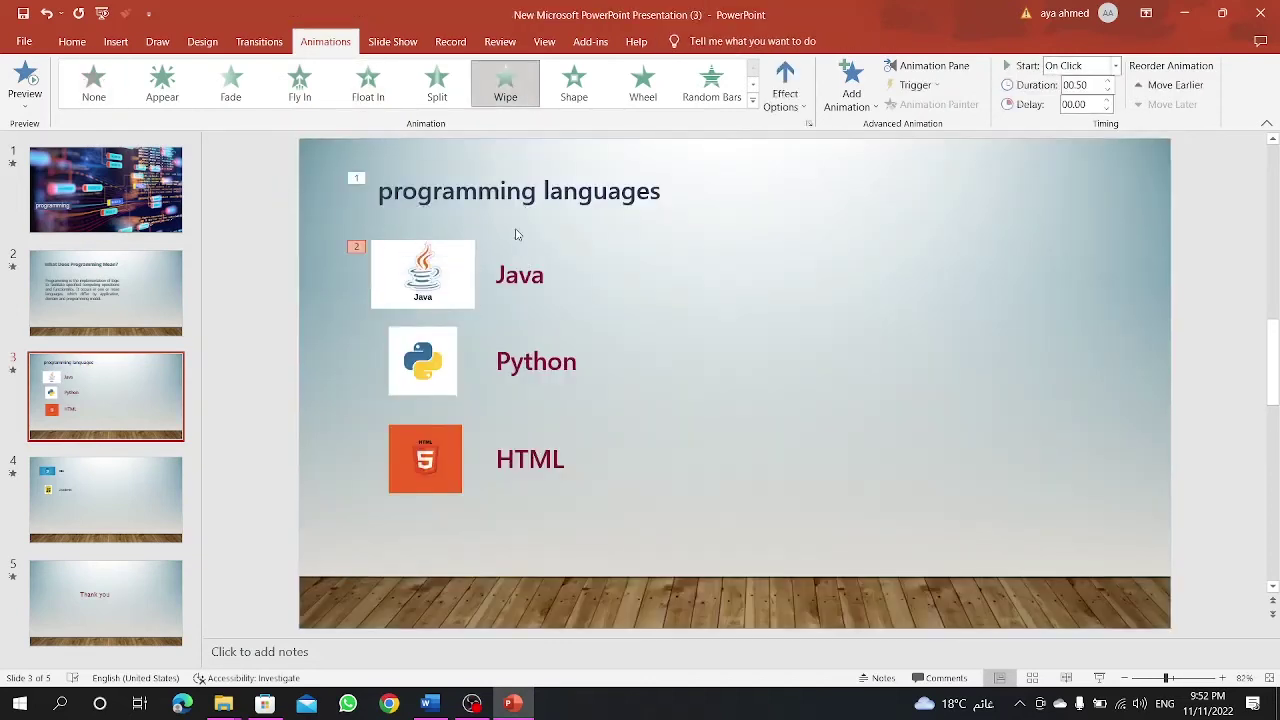
{"action": "left_click", "coordinate": [530, 275]}
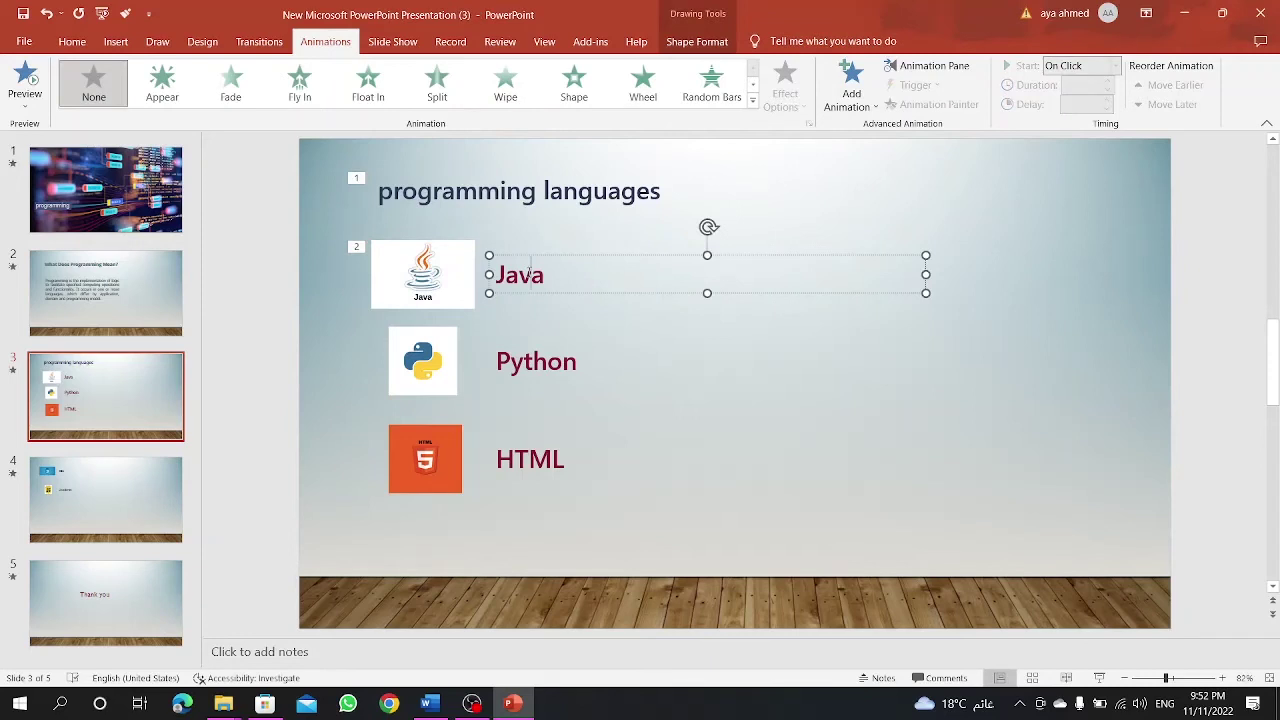
{"action": "left_click", "coordinate": [705, 83]}
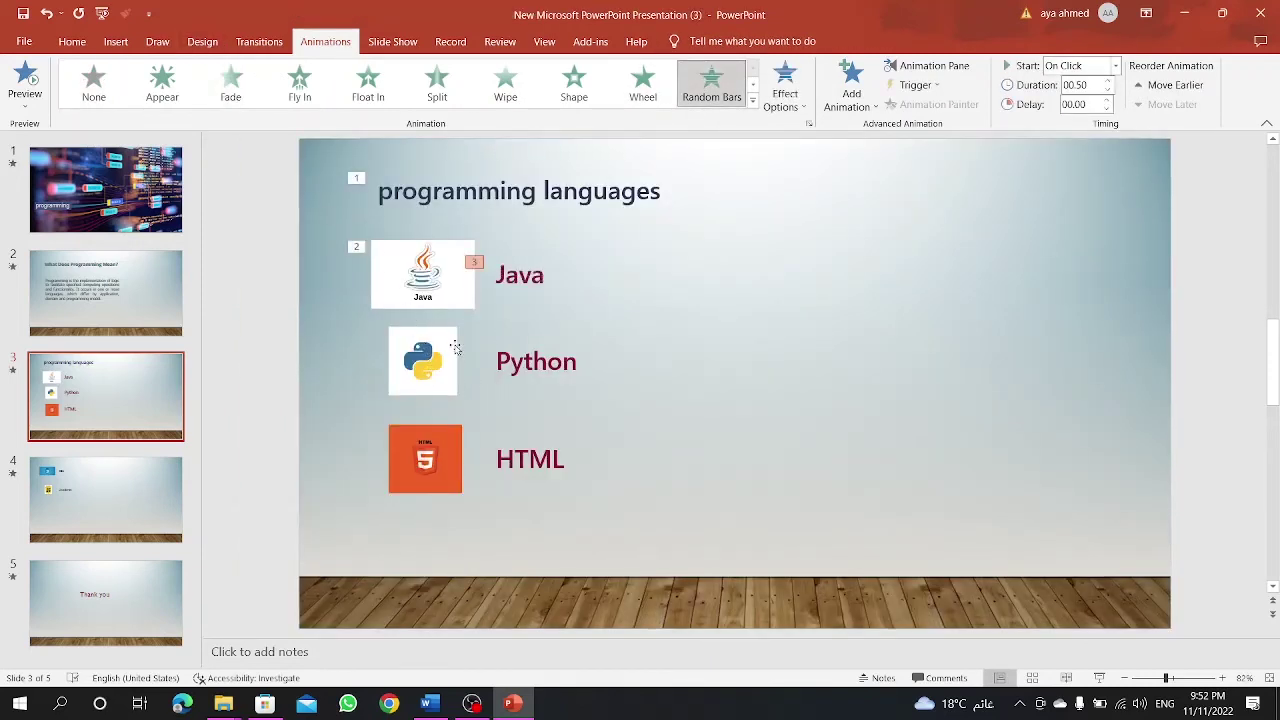
Step: Give the Python logo Swivel, HTML logo Wheel, Python label Wipe and HTML label Random Bars
{"action": "left_click", "coordinate": [452, 346]}
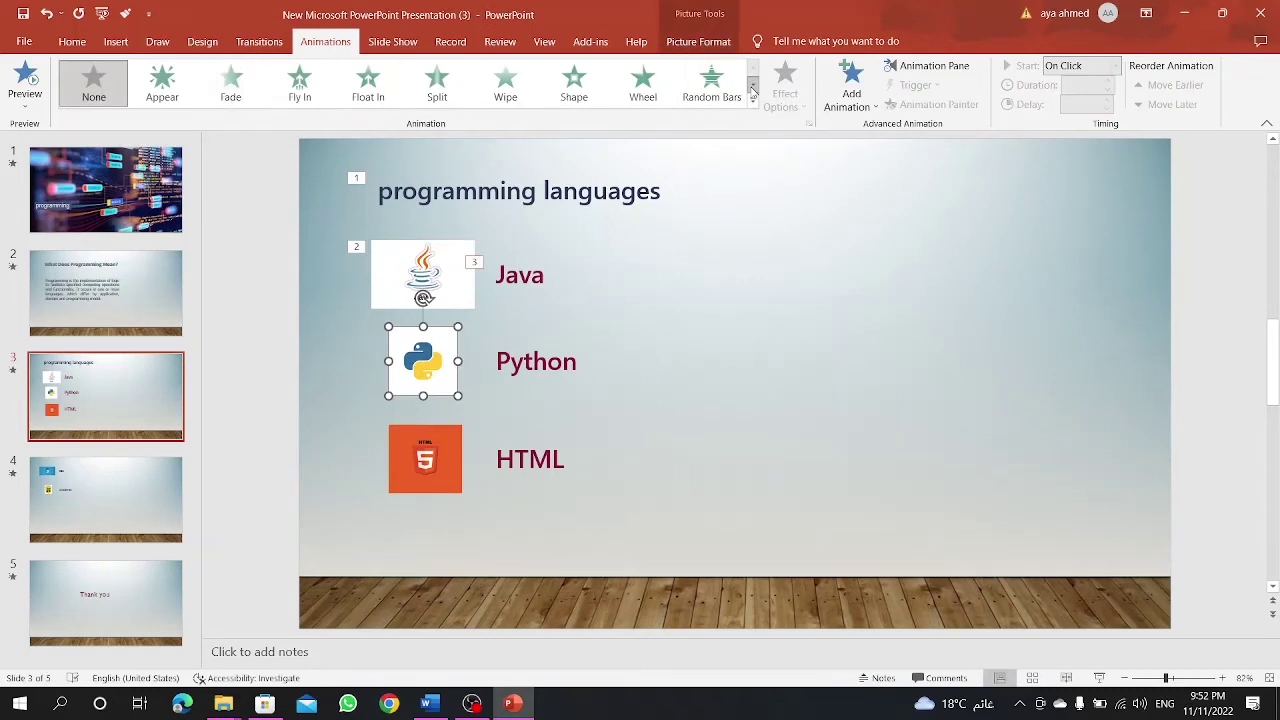
{"action": "left_click", "coordinate": [752, 84]}
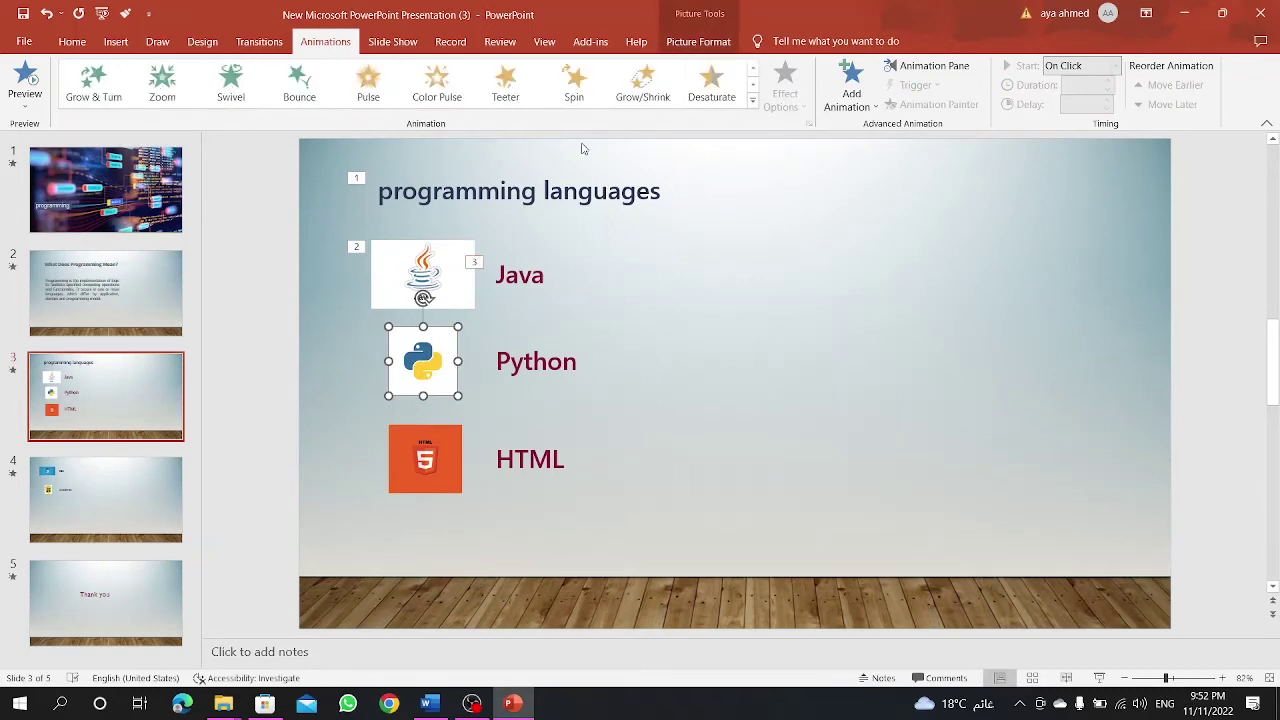
{"action": "left_click", "coordinate": [250, 90]}
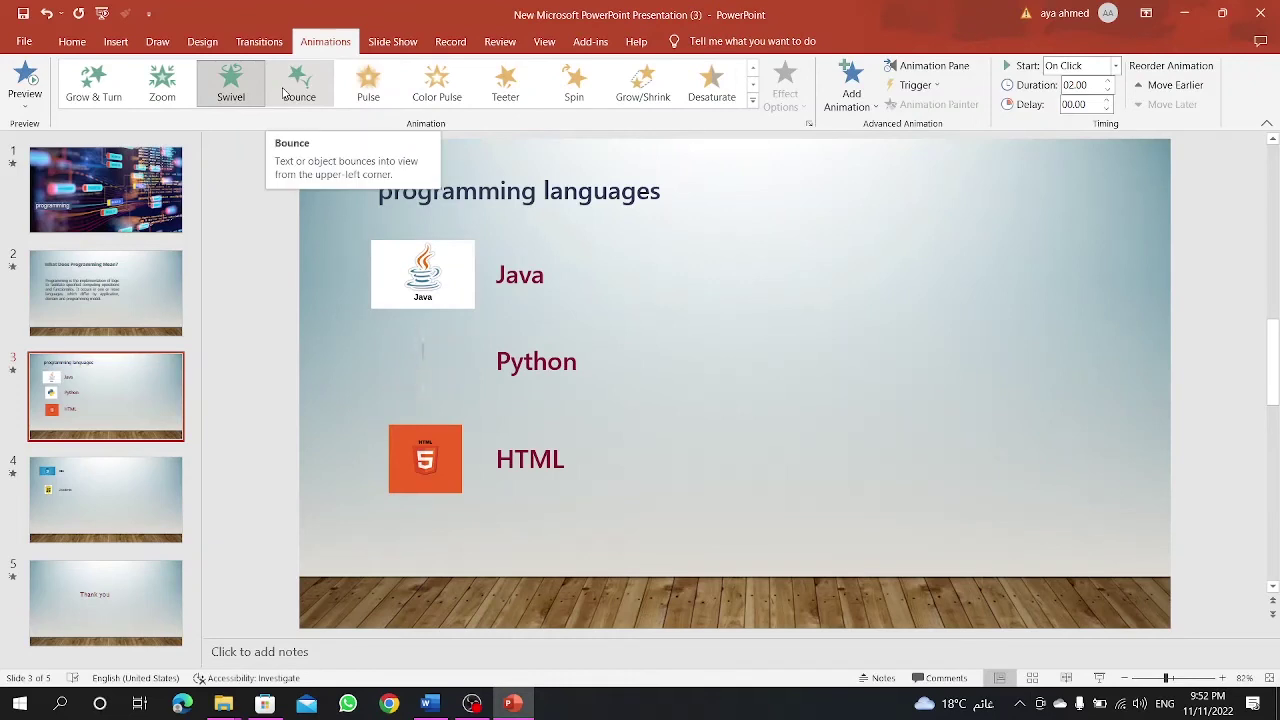
{"action": "left_click", "coordinate": [444, 465]}
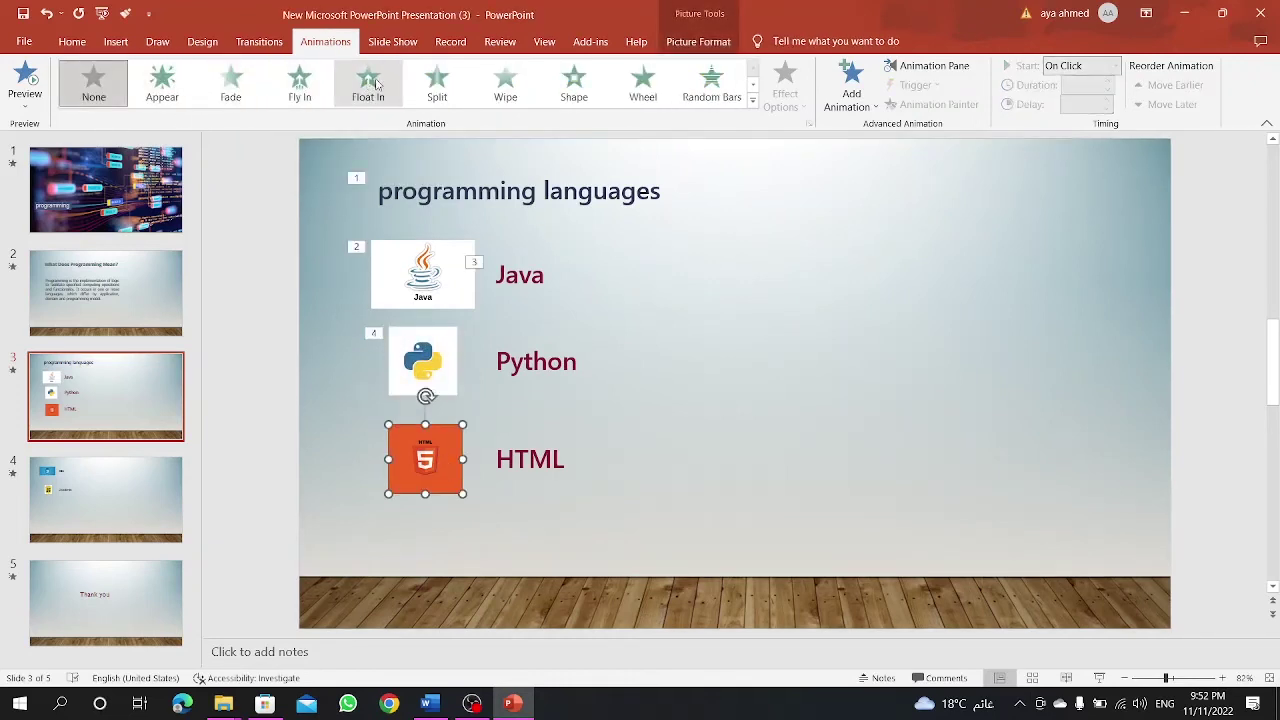
{"action": "left_click", "coordinate": [645, 84]}
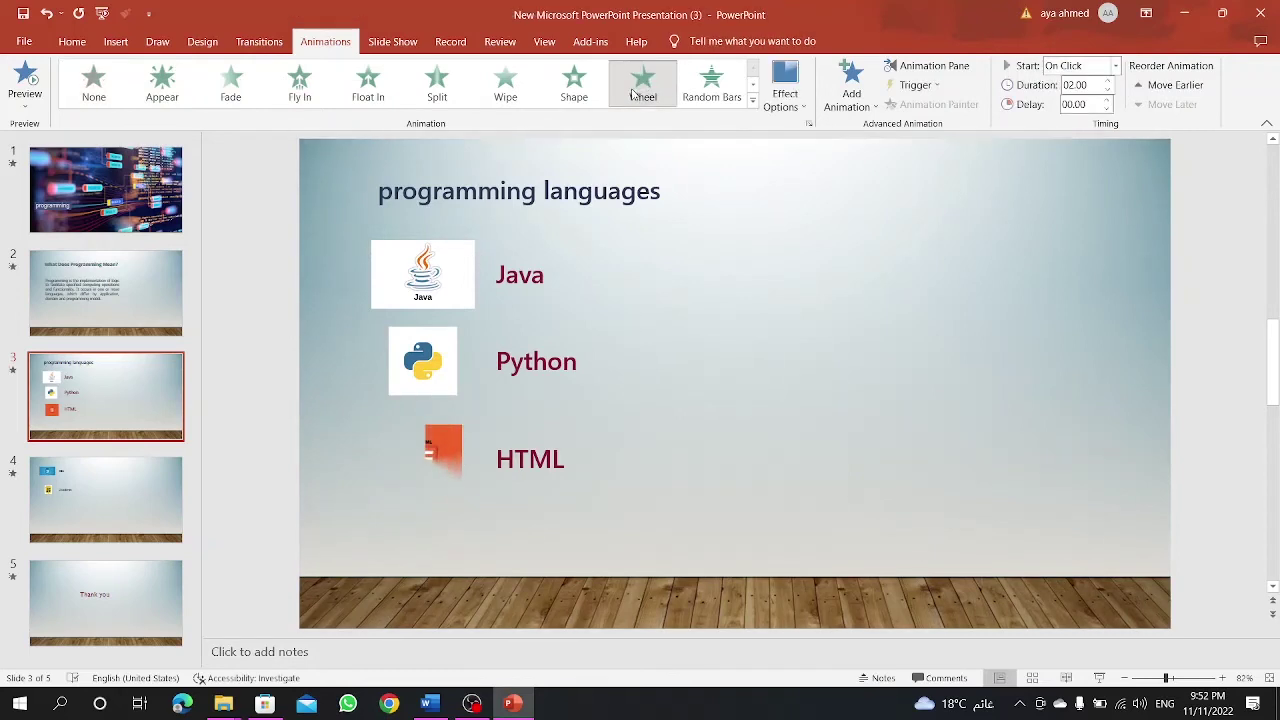
{"action": "left_click", "coordinate": [559, 349]}
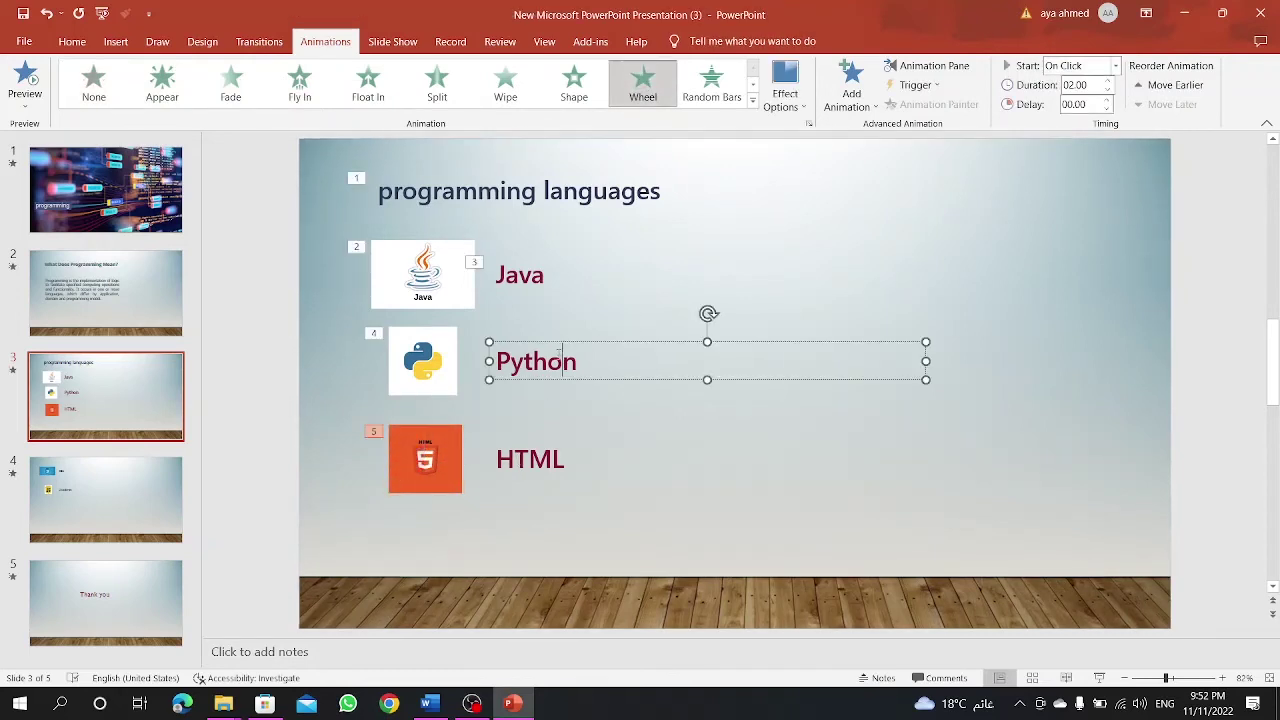
{"action": "left_click", "coordinate": [507, 90]}
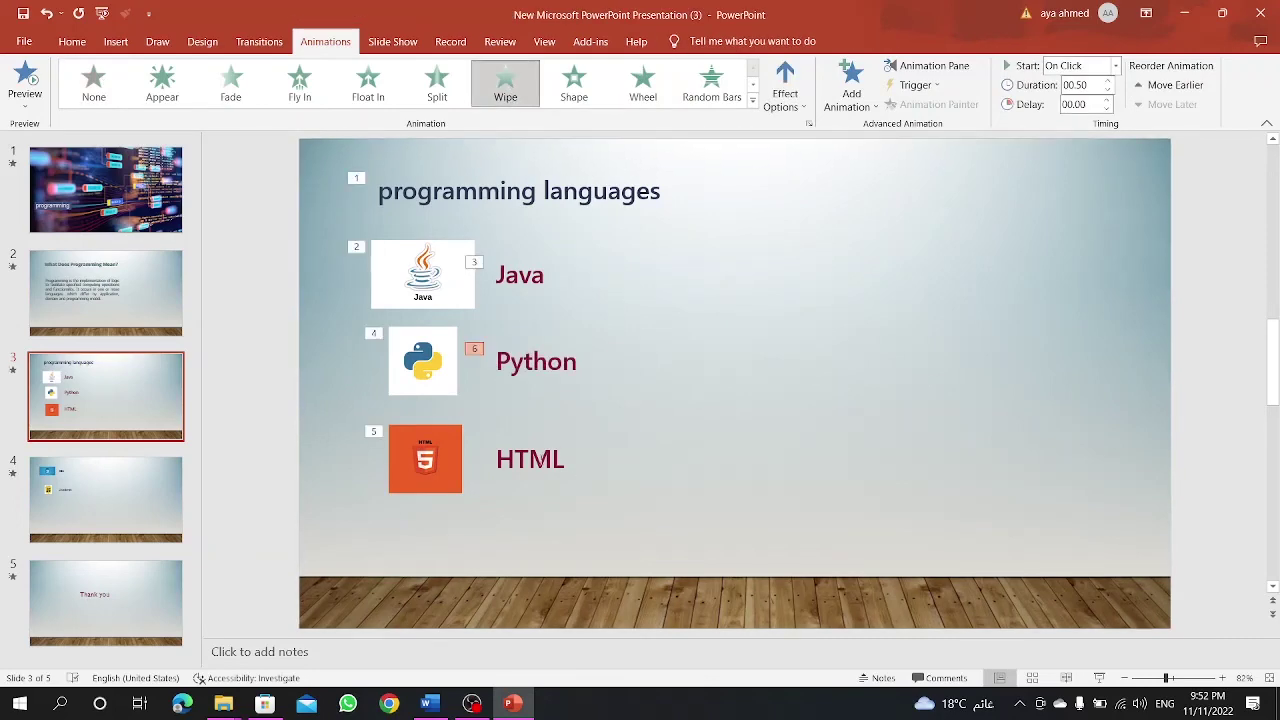
{"action": "left_click", "coordinate": [530, 459]}
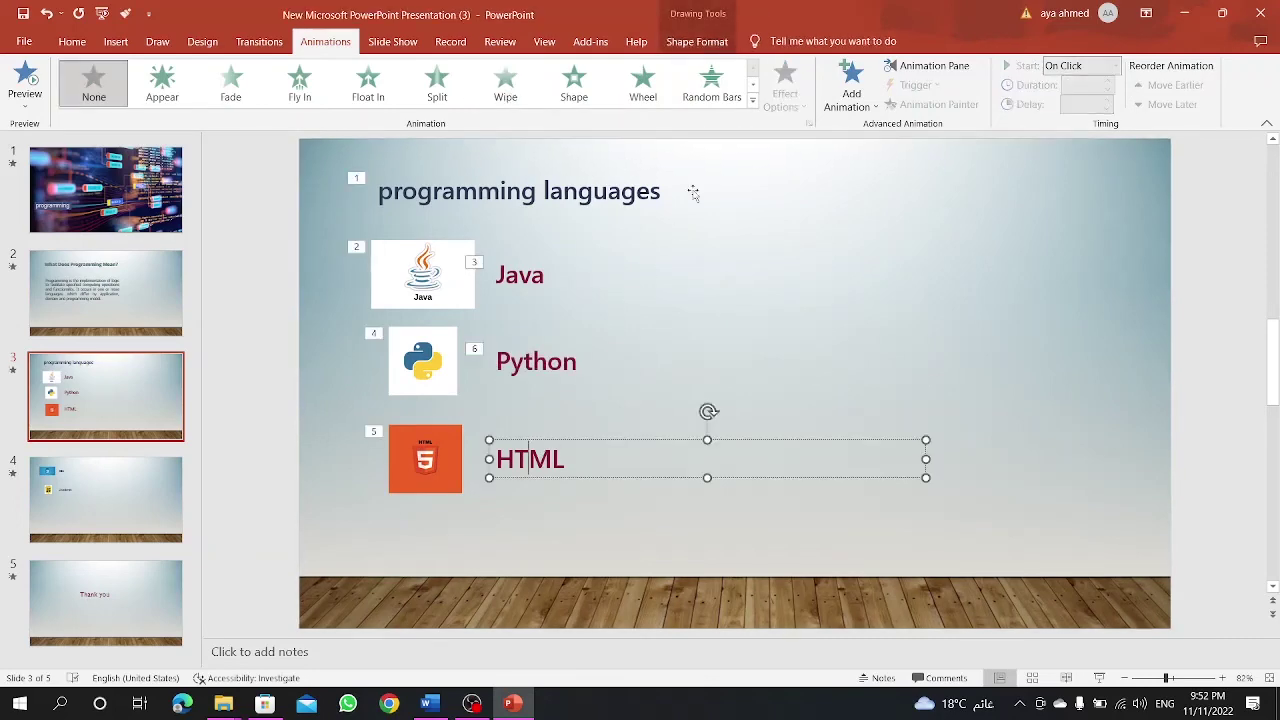
{"action": "left_click", "coordinate": [711, 90]}
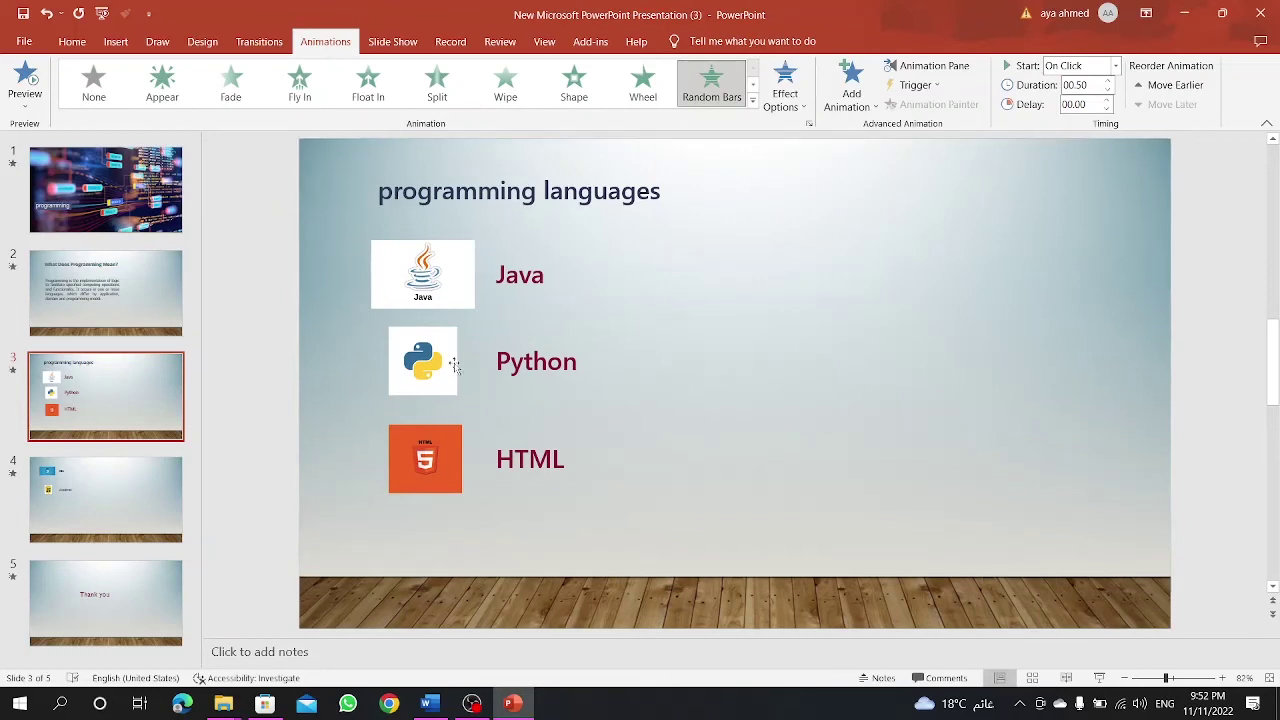
{"action": "left_click", "coordinate": [115, 530]}
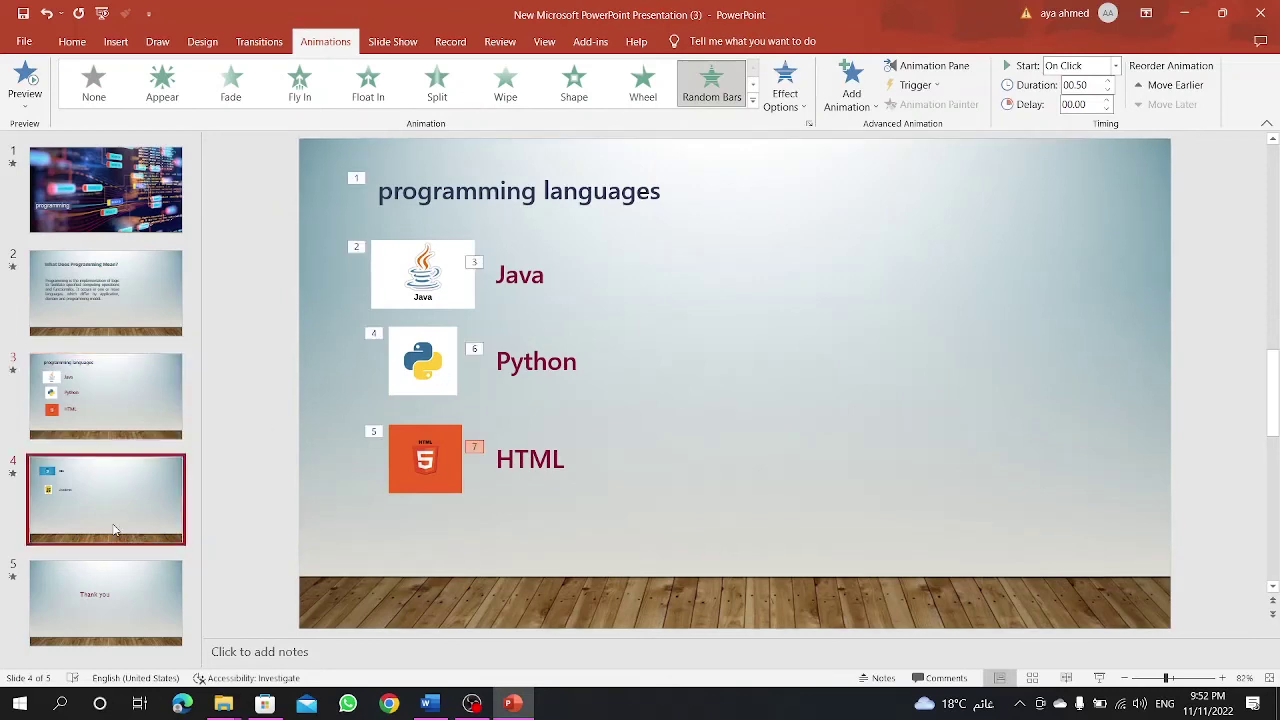
Step: Give the CSS logo a Fade entrance and the CSS label a Wipe entrance
{"action": "left_click", "coordinate": [395, 210]}
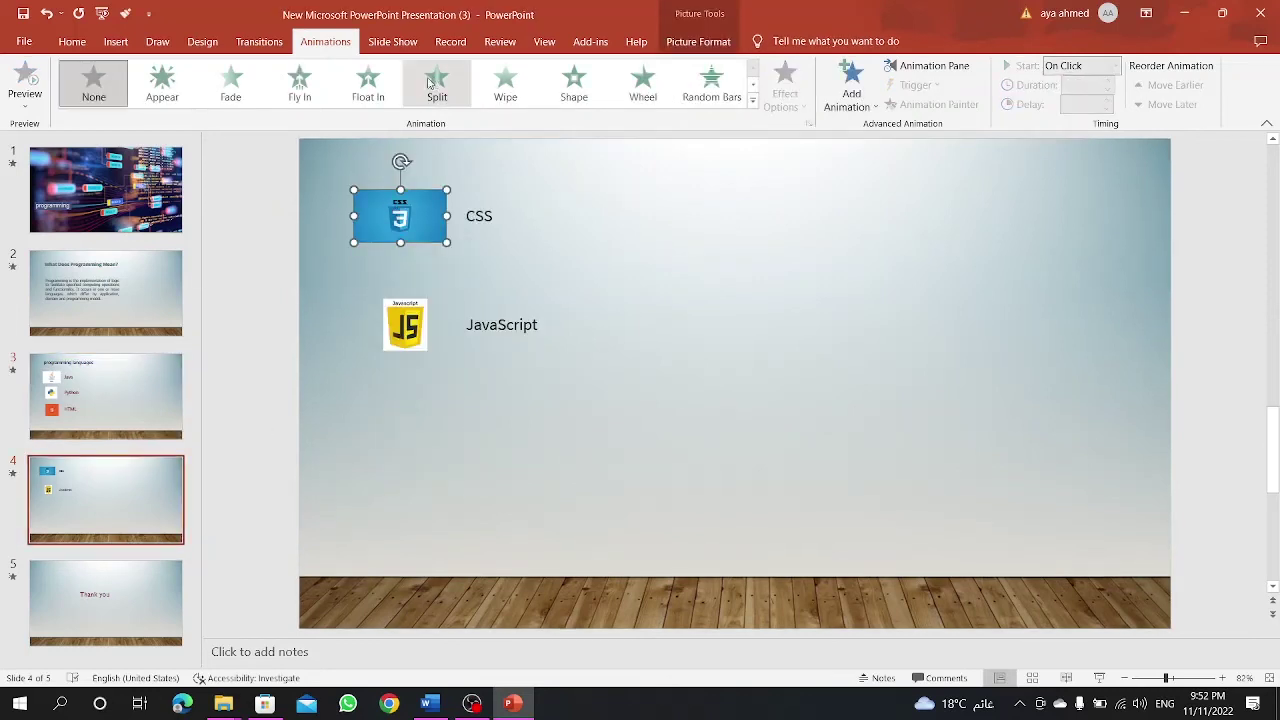
{"action": "left_click", "coordinate": [225, 85]}
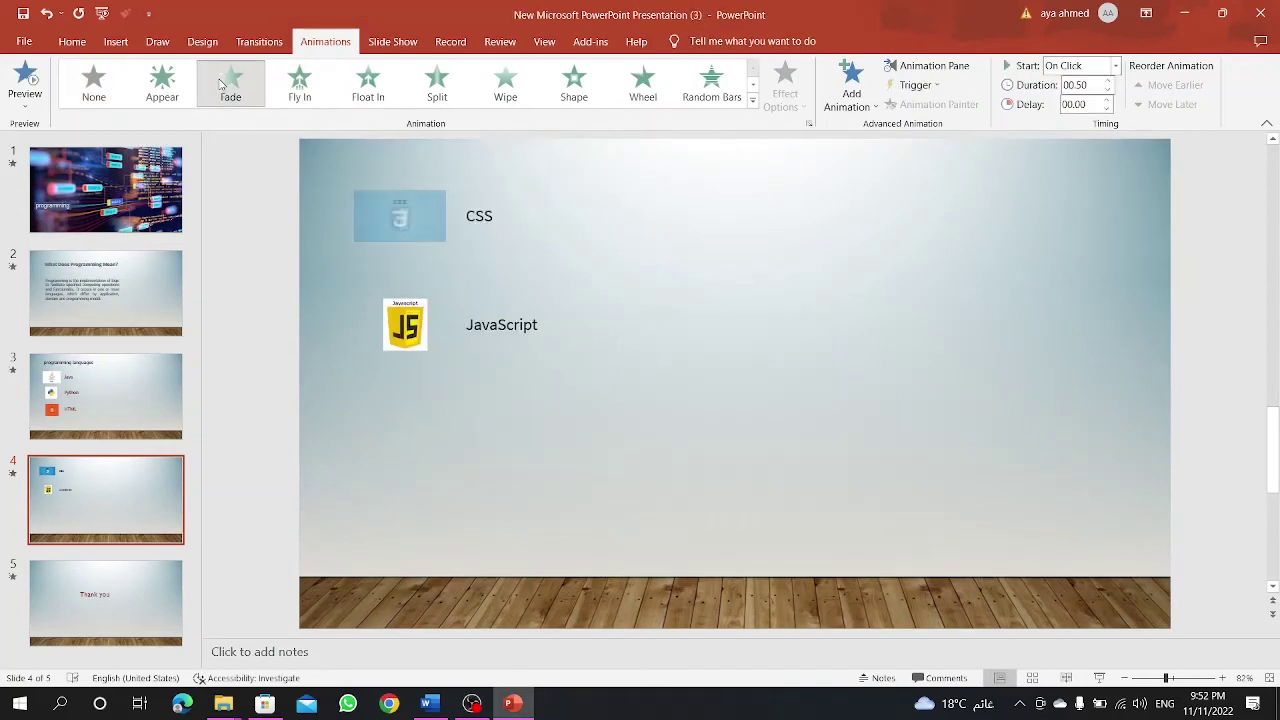
{"action": "left_click", "coordinate": [470, 226]}
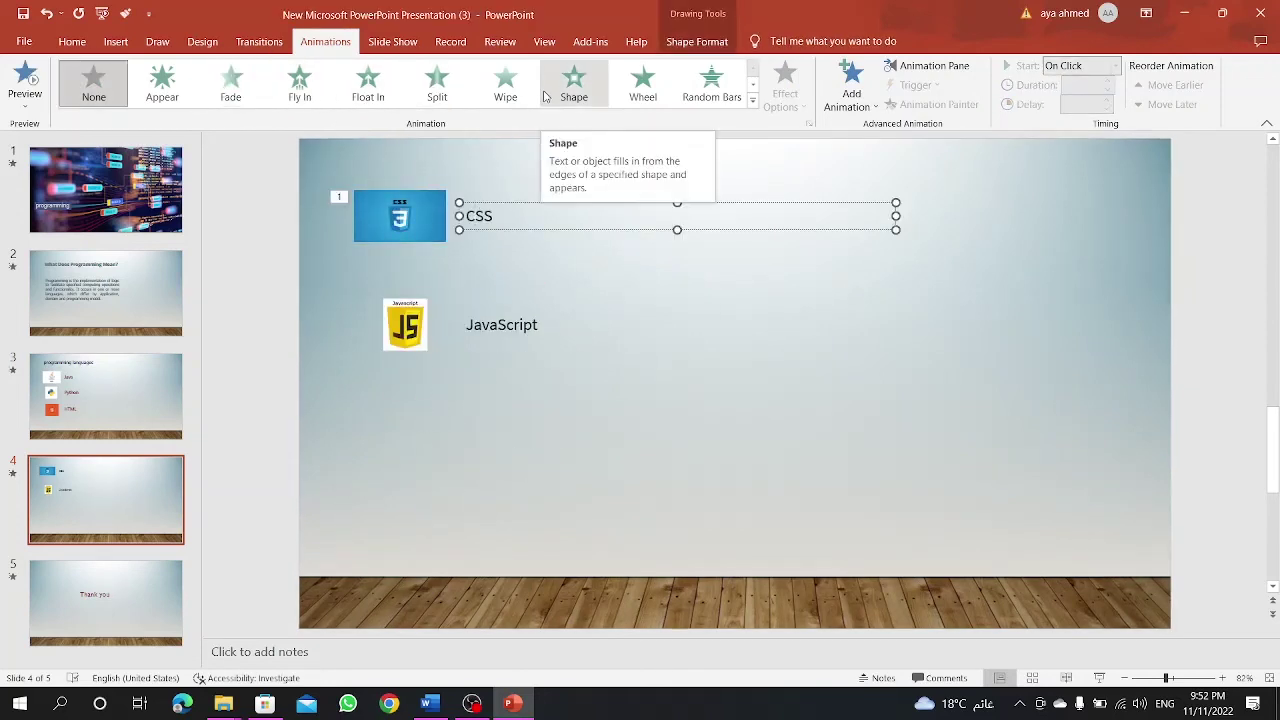
{"action": "left_click", "coordinate": [567, 89]}
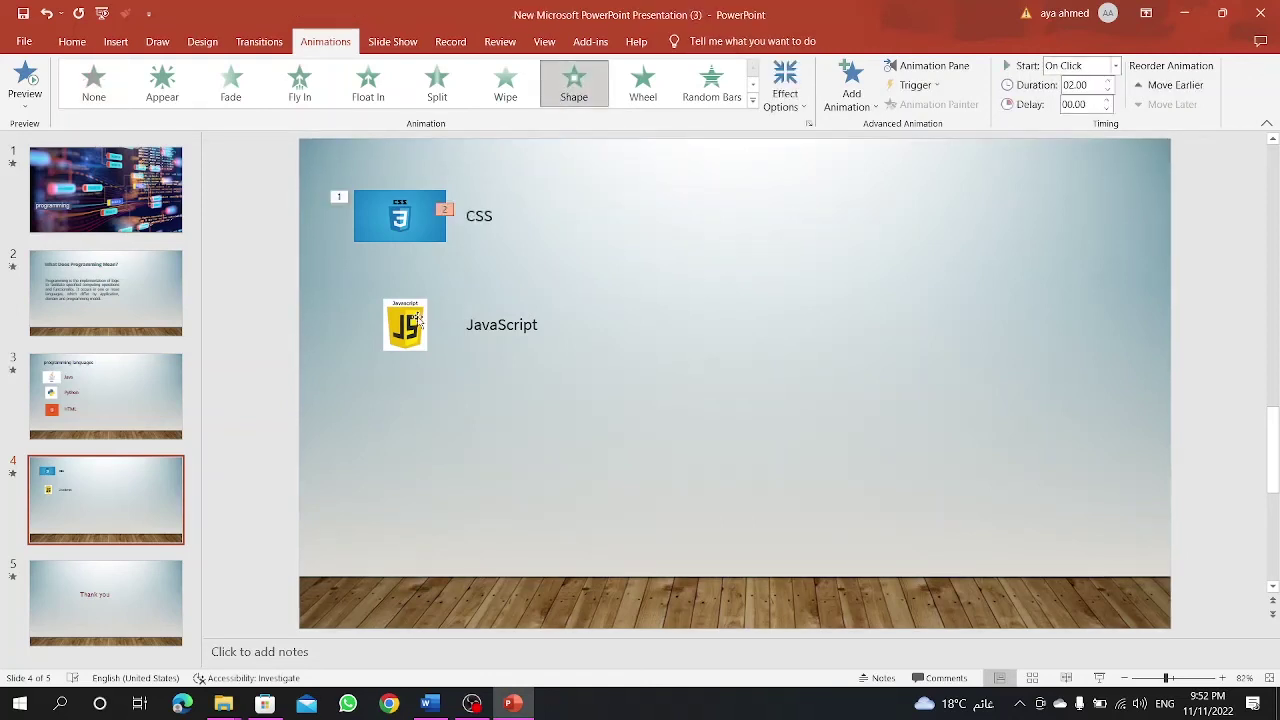
{"action": "left_click", "coordinate": [505, 85]}
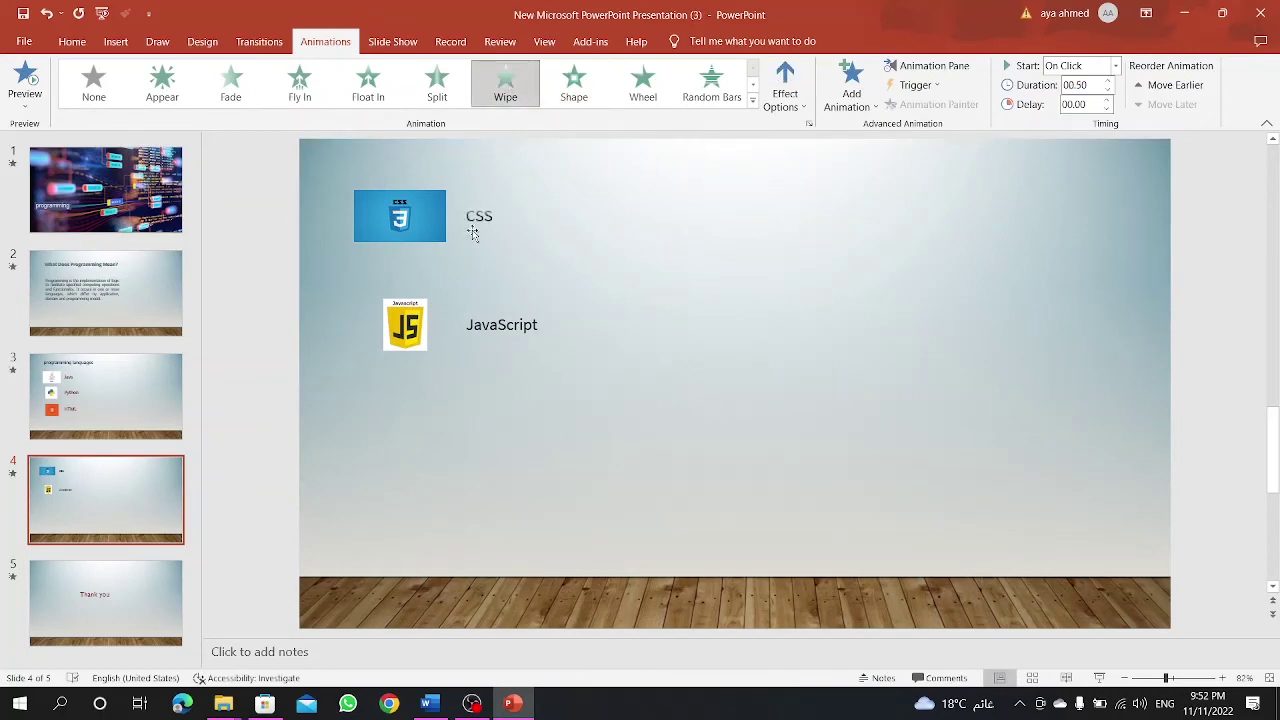
Step: Give the JavaScript logo a Wipe entrance and its label a Random Bars entrance
{"action": "left_click", "coordinate": [427, 328]}
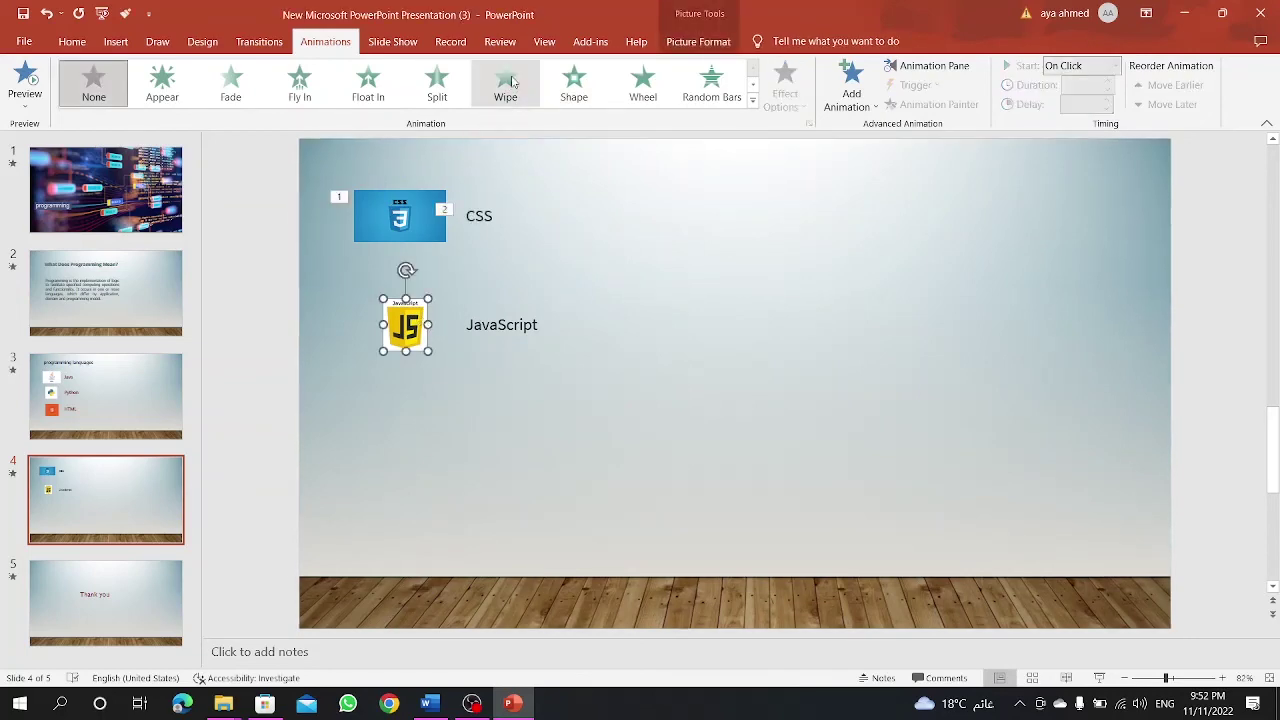
{"action": "left_click", "coordinate": [505, 85]}
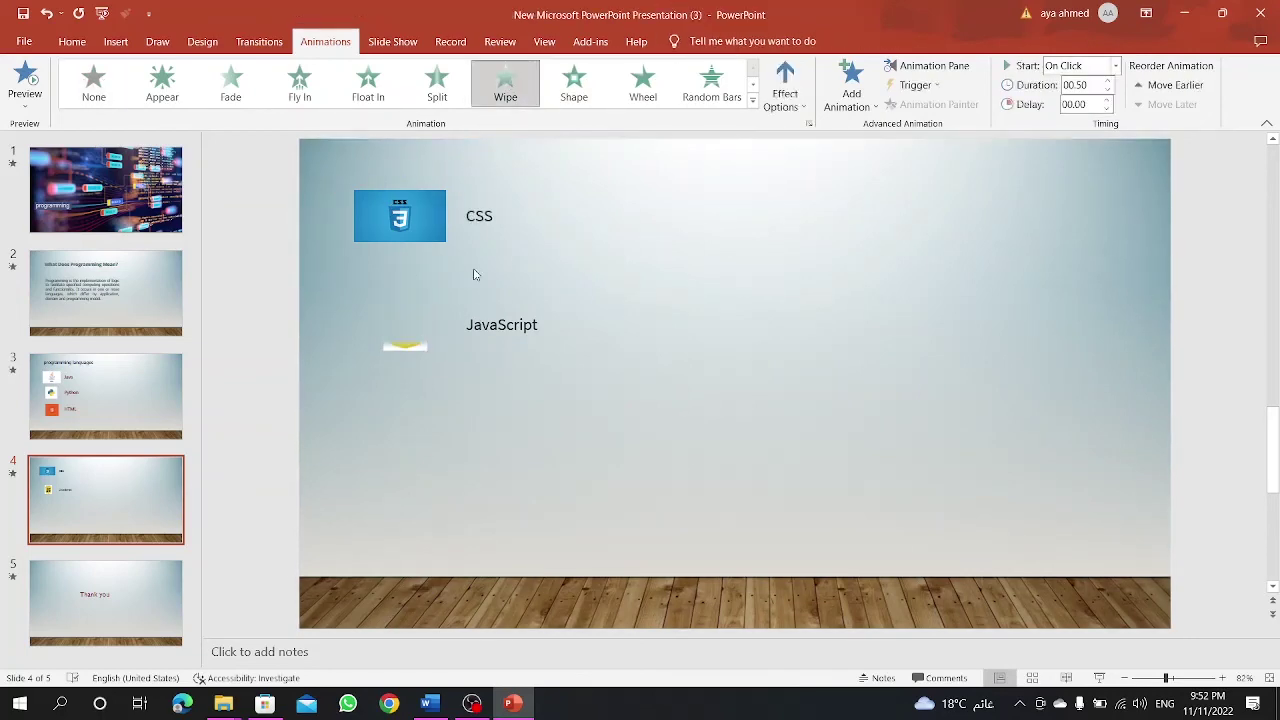
{"action": "left_click", "coordinate": [515, 332]}
{"action": "left_click", "coordinate": [697, 88]}
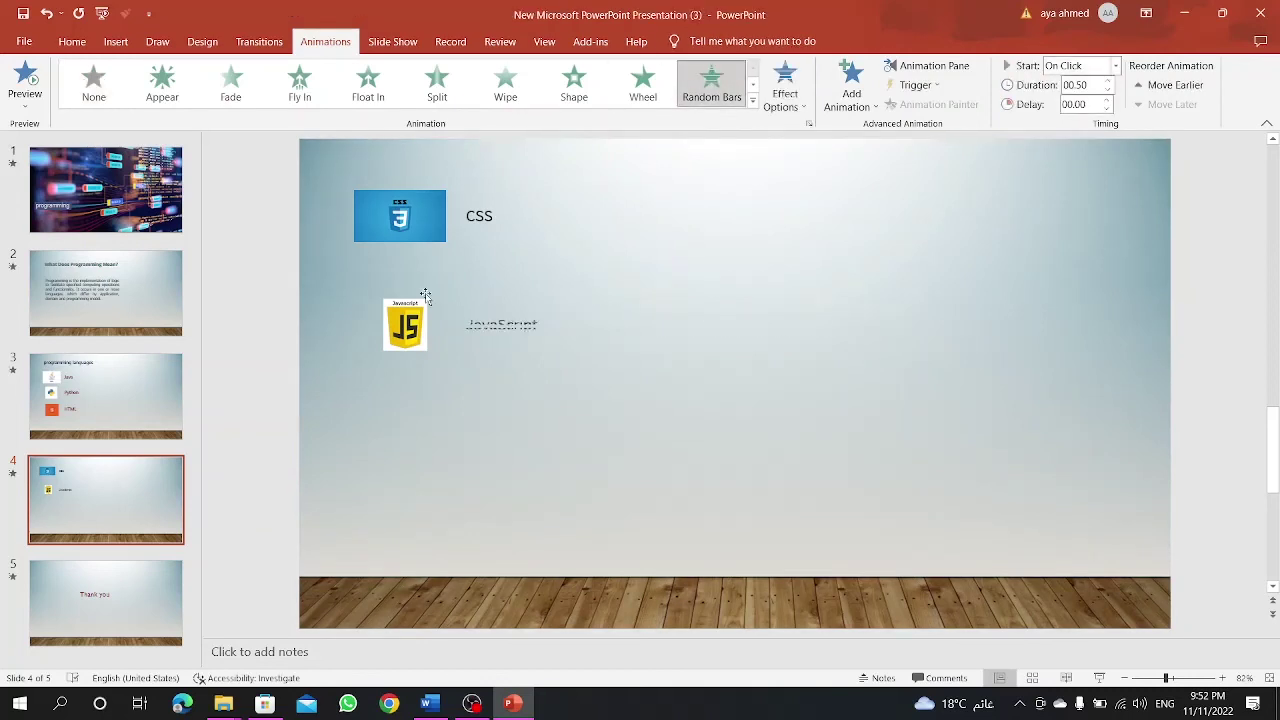
{"action": "left_click", "coordinate": [122, 573]}
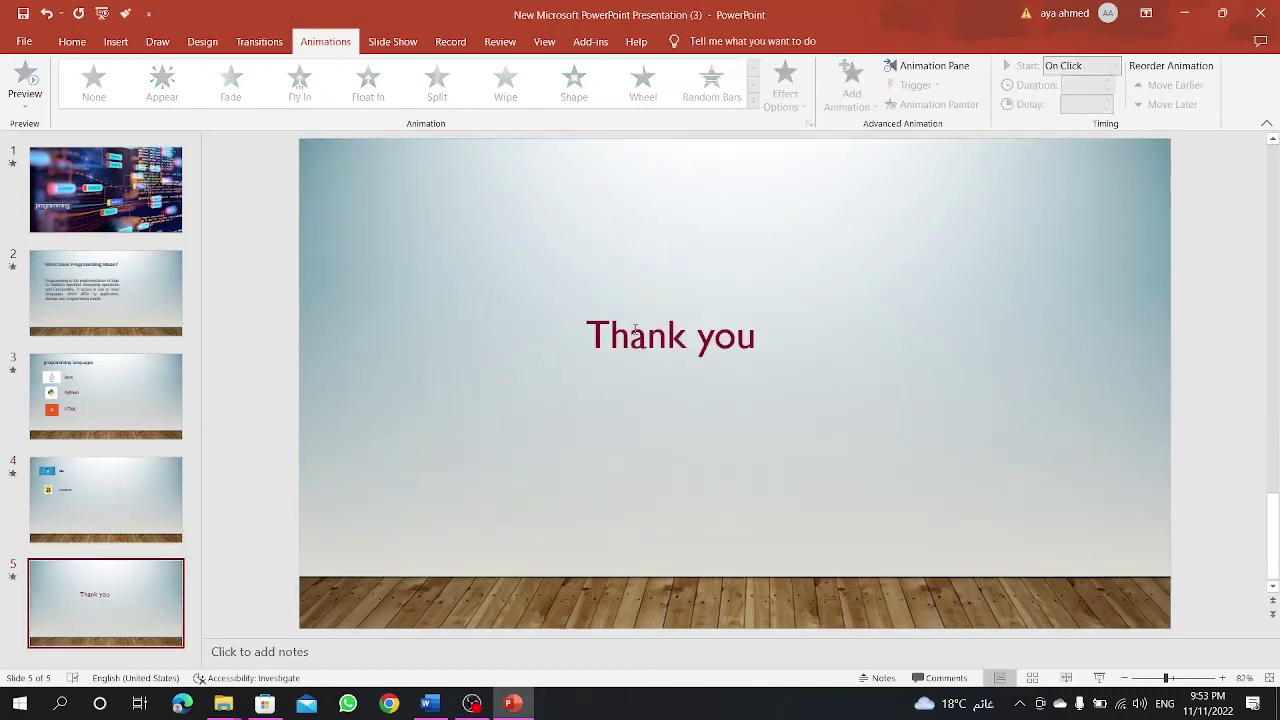
Step: Give the Thank you text a Float In entrance and preview it in a slide show from slide 5
{"action": "left_click", "coordinate": [634, 330]}
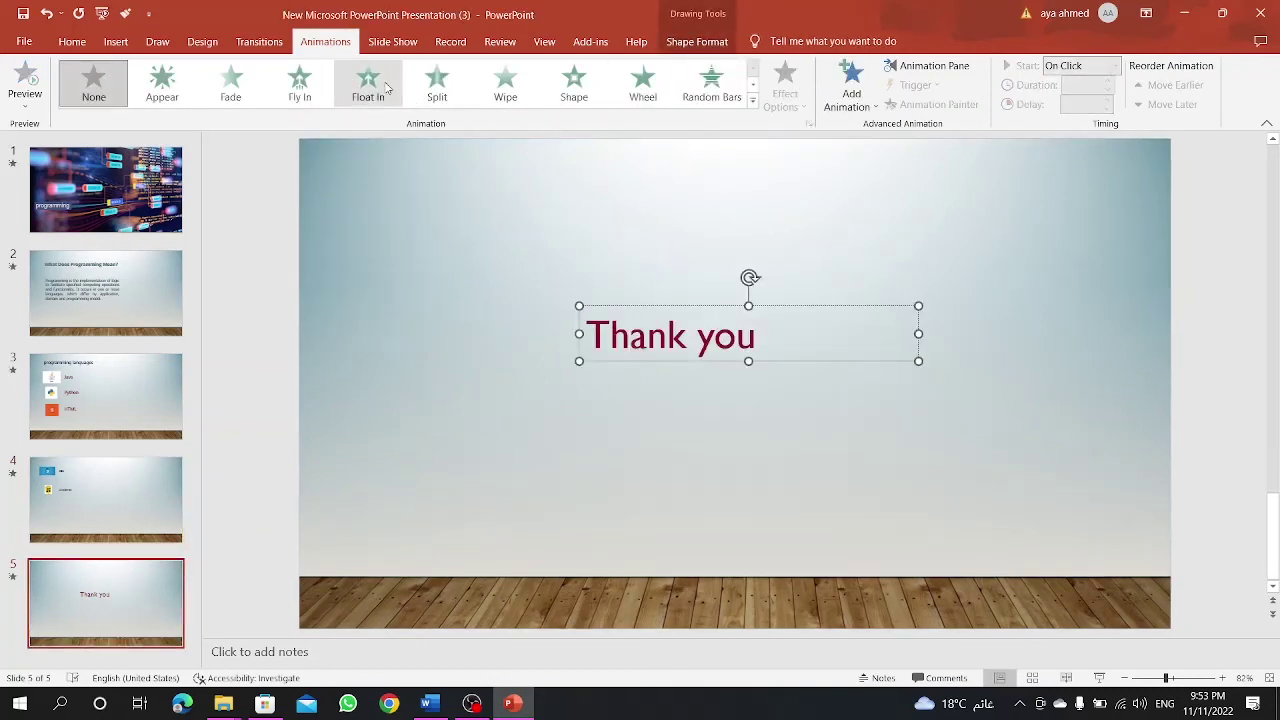
{"action": "left_click", "coordinate": [368, 85]}
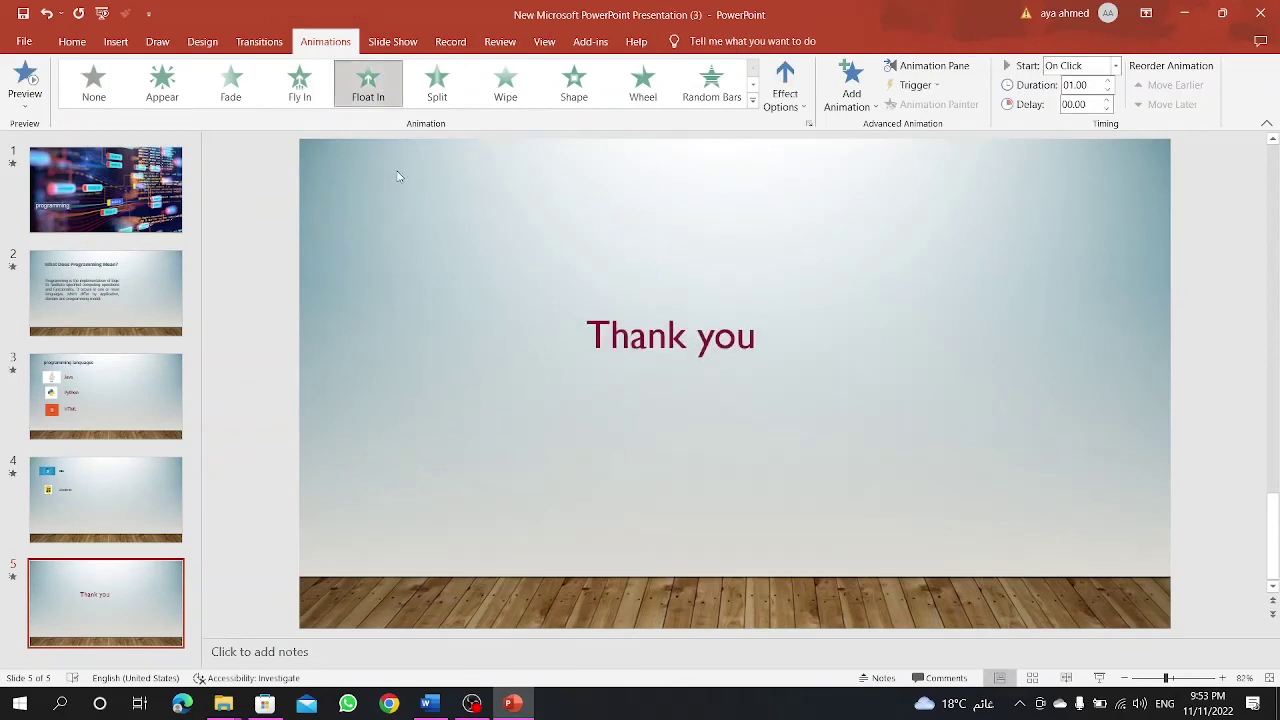
{"action": "left_click", "coordinate": [1100, 679]}
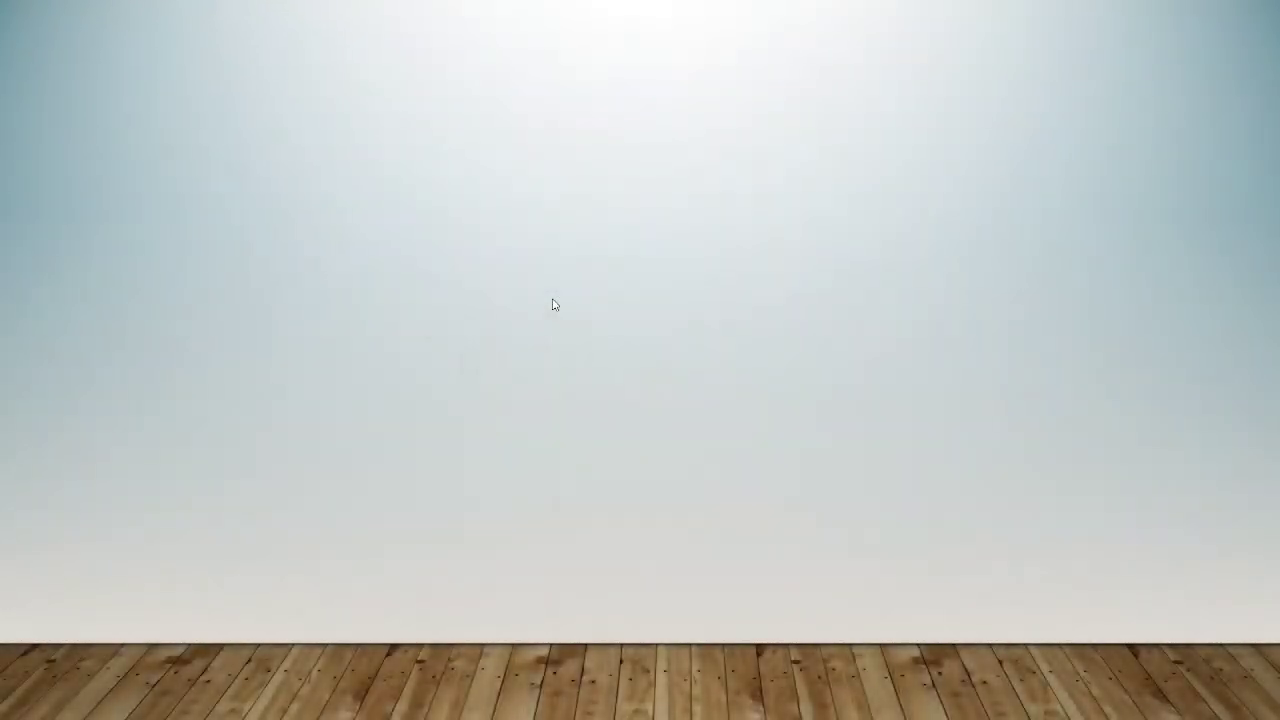
{"action": "left_click", "coordinate": [552, 302]}
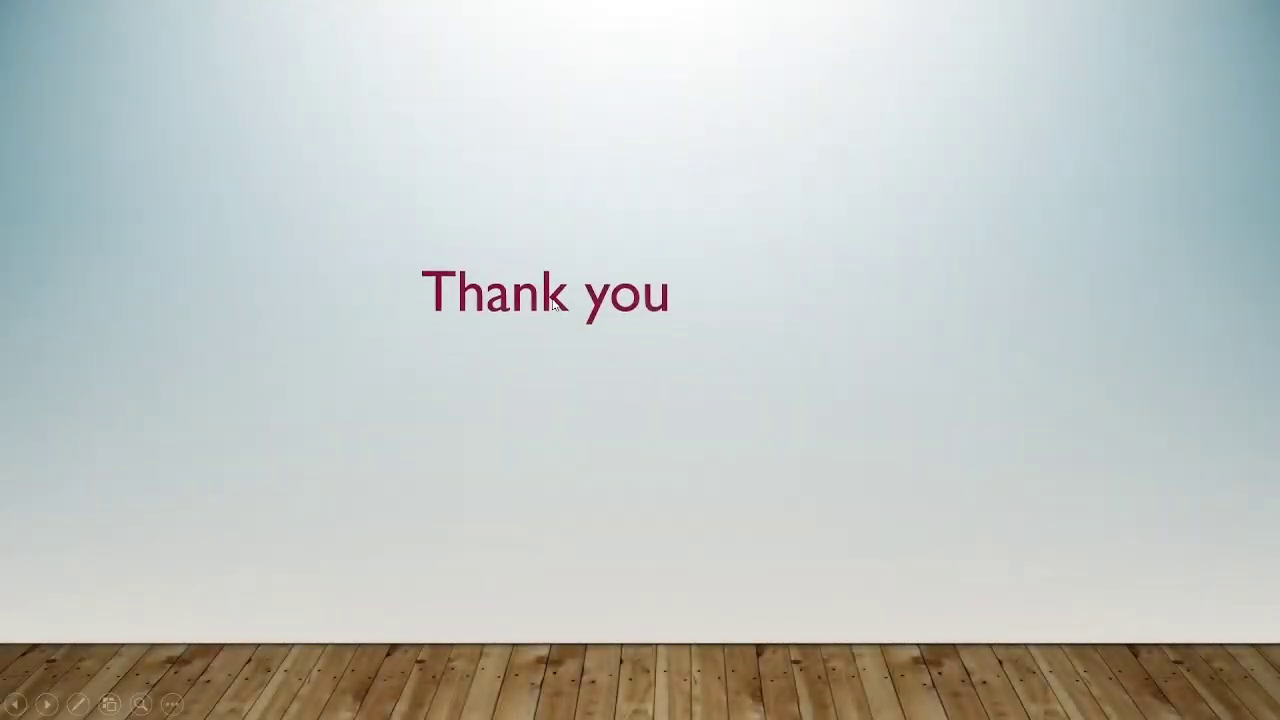
{"action": "left_click", "coordinate": [552, 302]}
{"action": "left_click", "coordinate": [585, 347]}
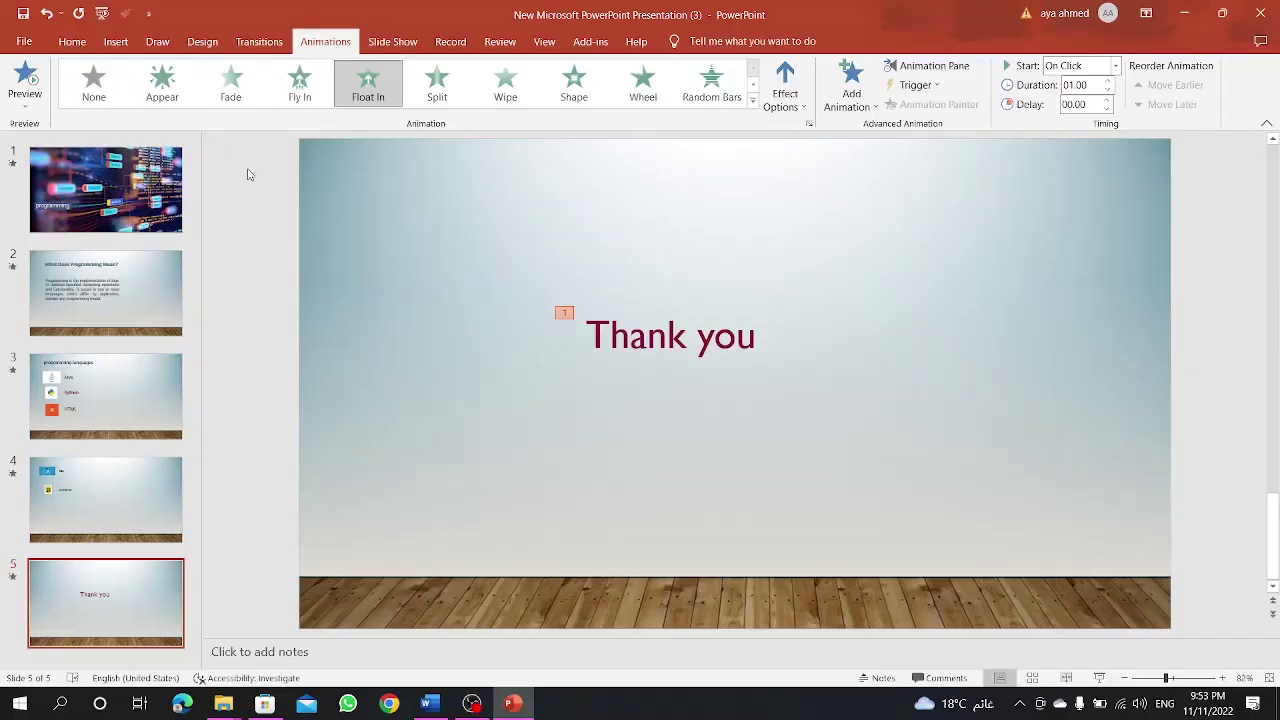
{"action": "left_click", "coordinate": [118, 185]}
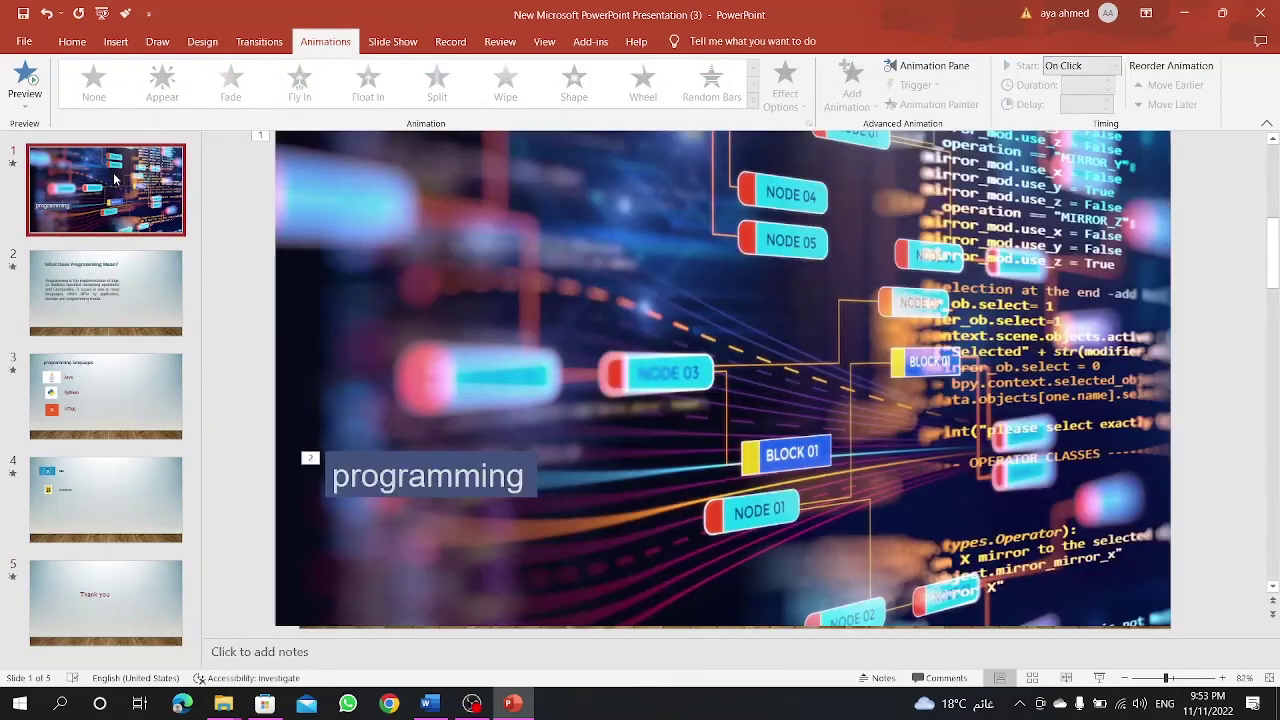
{"action": "left_click", "coordinate": [1097, 679]}
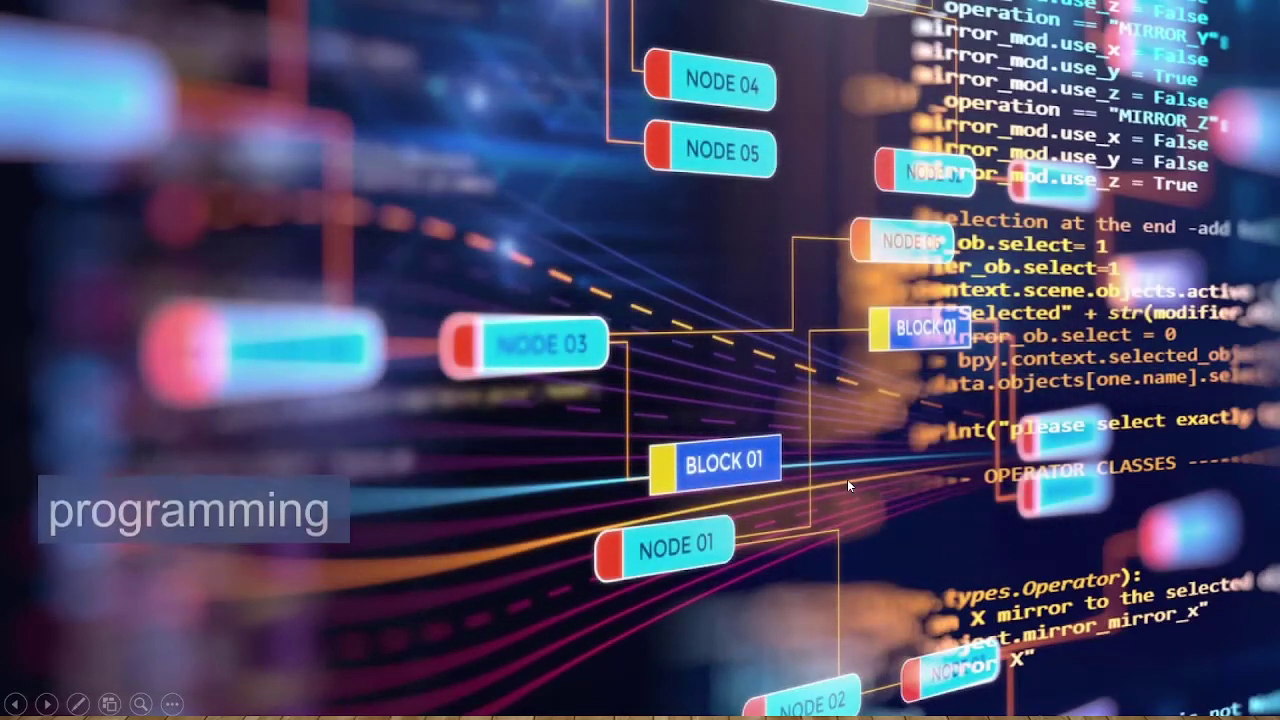
{"action": "left_click", "coordinate": [847, 479]}
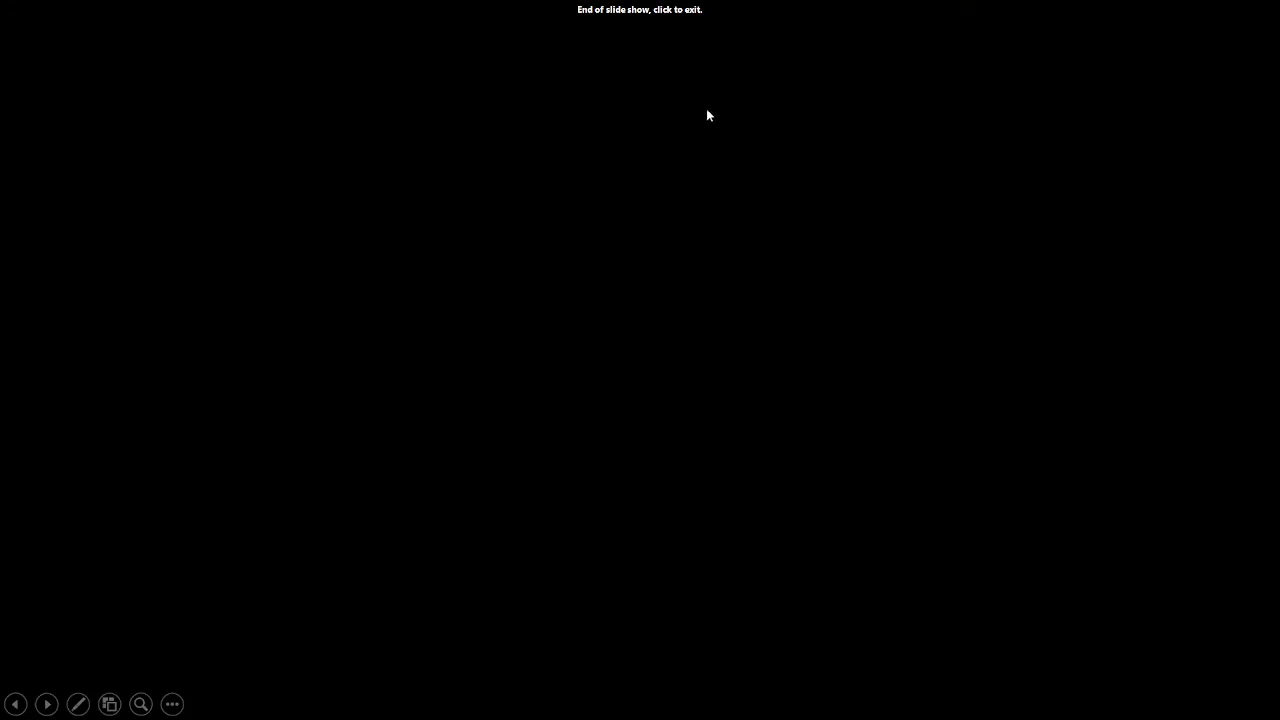
{"action": "left_click", "coordinate": [715, 201]}
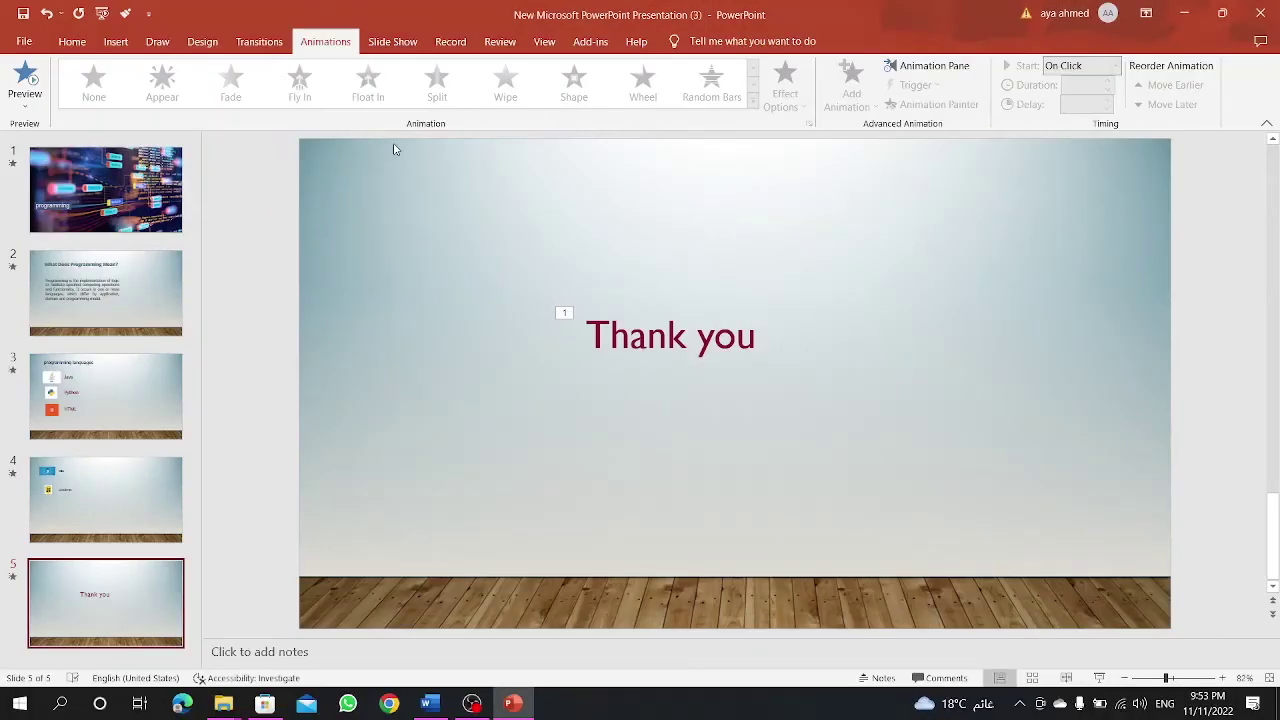
Step: With the Transitions tab showing, go to slide 3 and select the Python logo and text box
{"action": "left_click", "coordinate": [243, 40]}
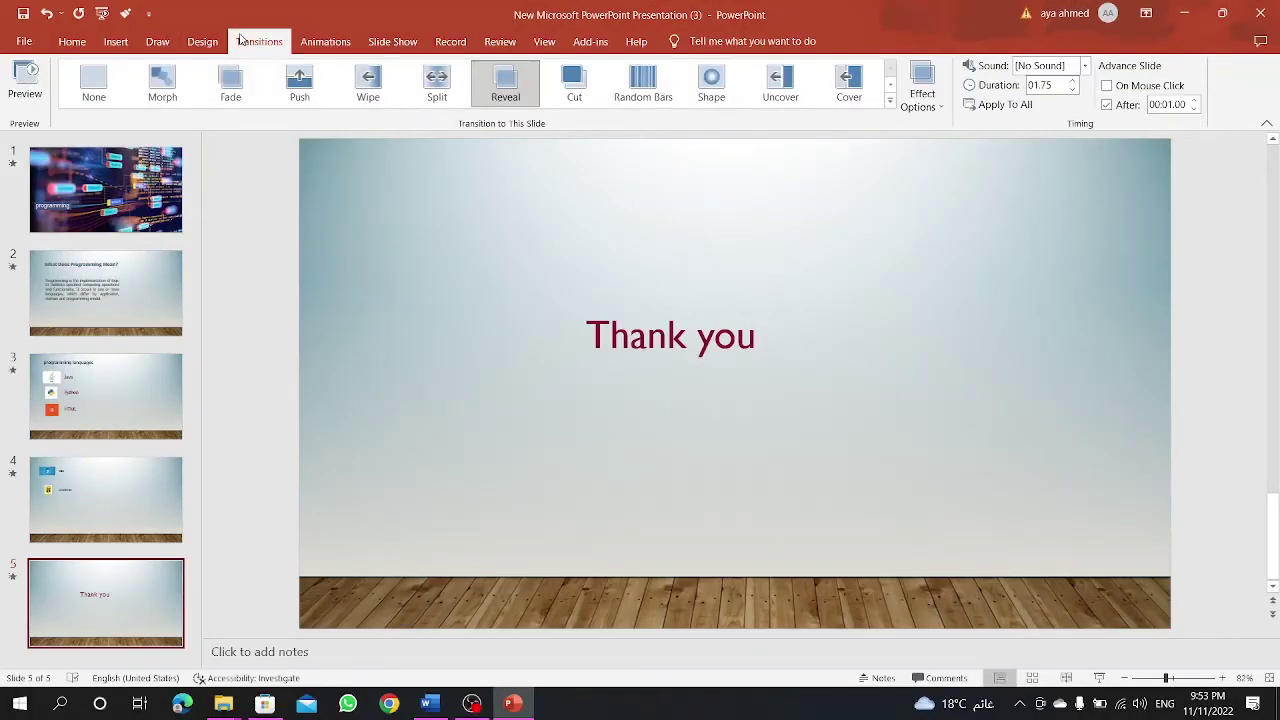
{"action": "left_click", "coordinate": [80, 390]}
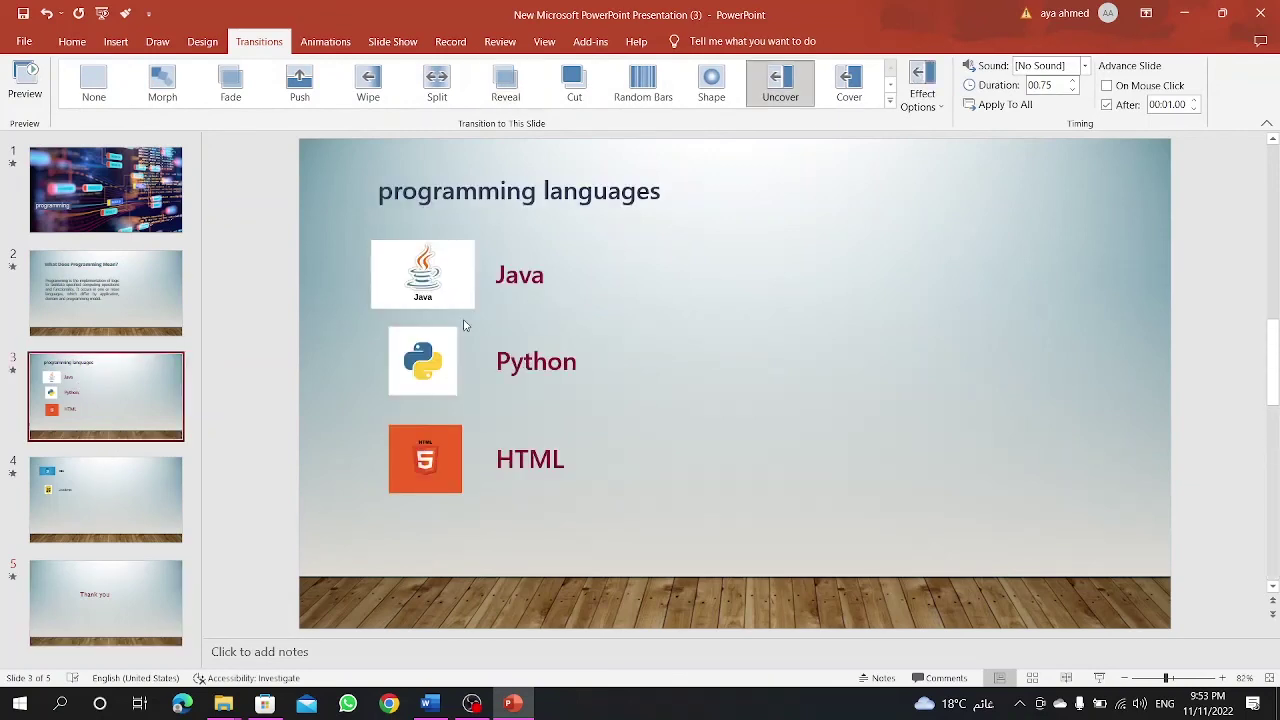
{"action": "left_click", "coordinate": [626, 342]}
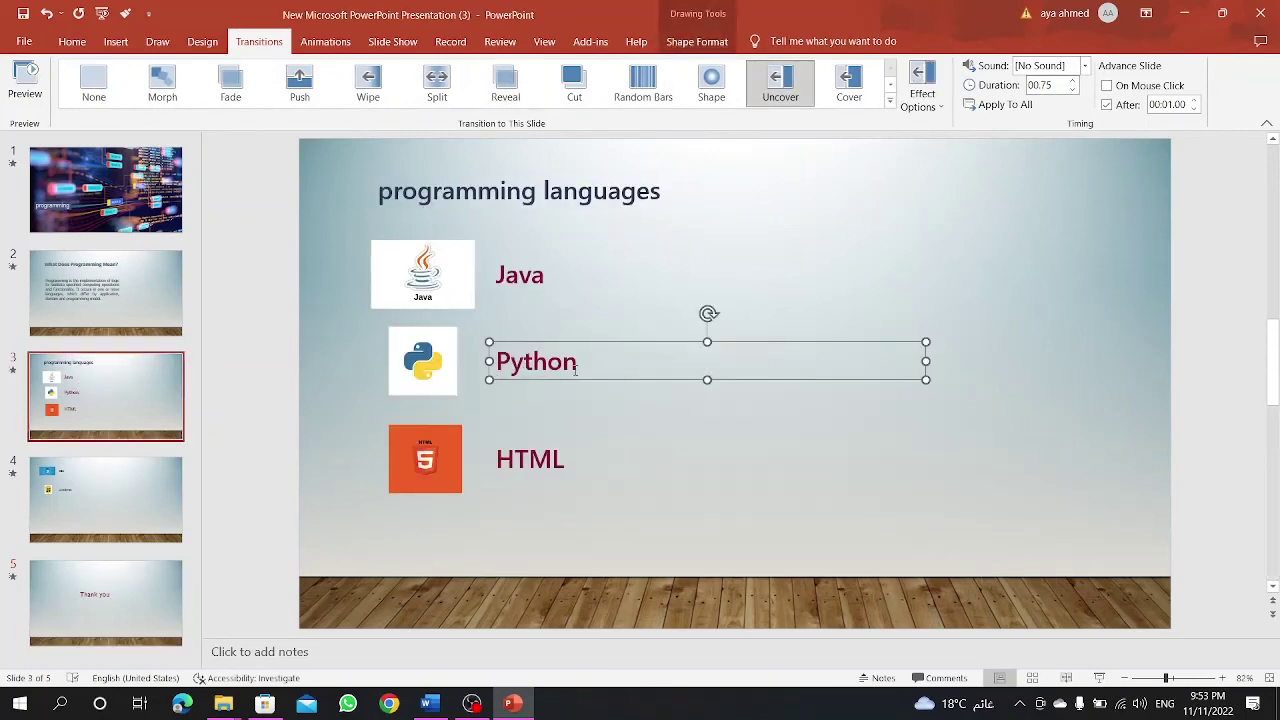
{"action": "left_click", "coordinate": [392, 370]}
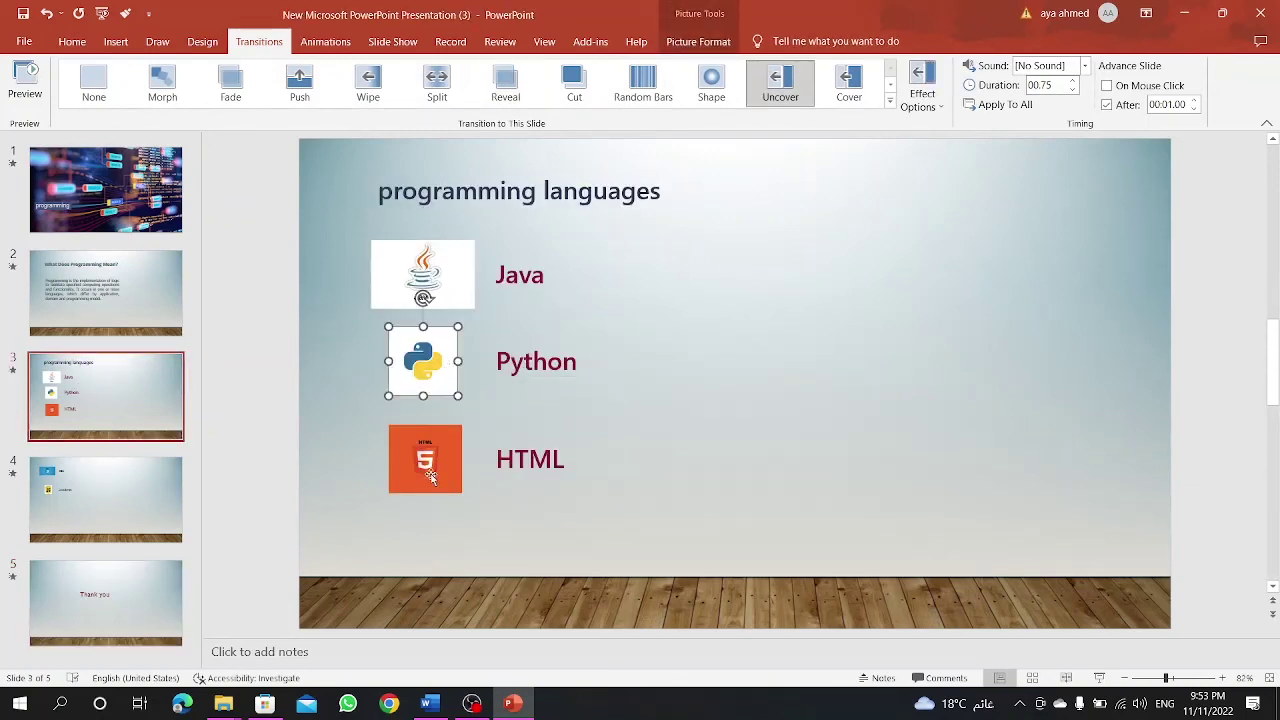
{"action": "left_click", "coordinate": [526, 352]}
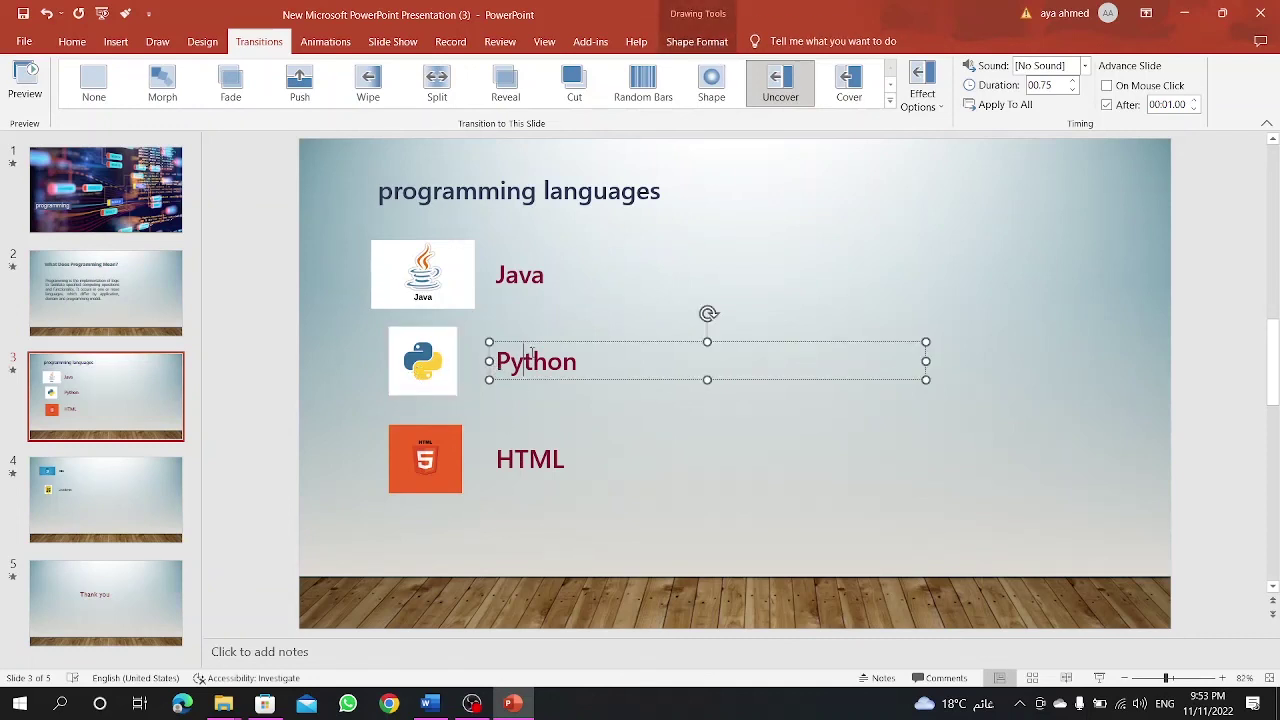
{"action": "left_click", "coordinate": [586, 349]}
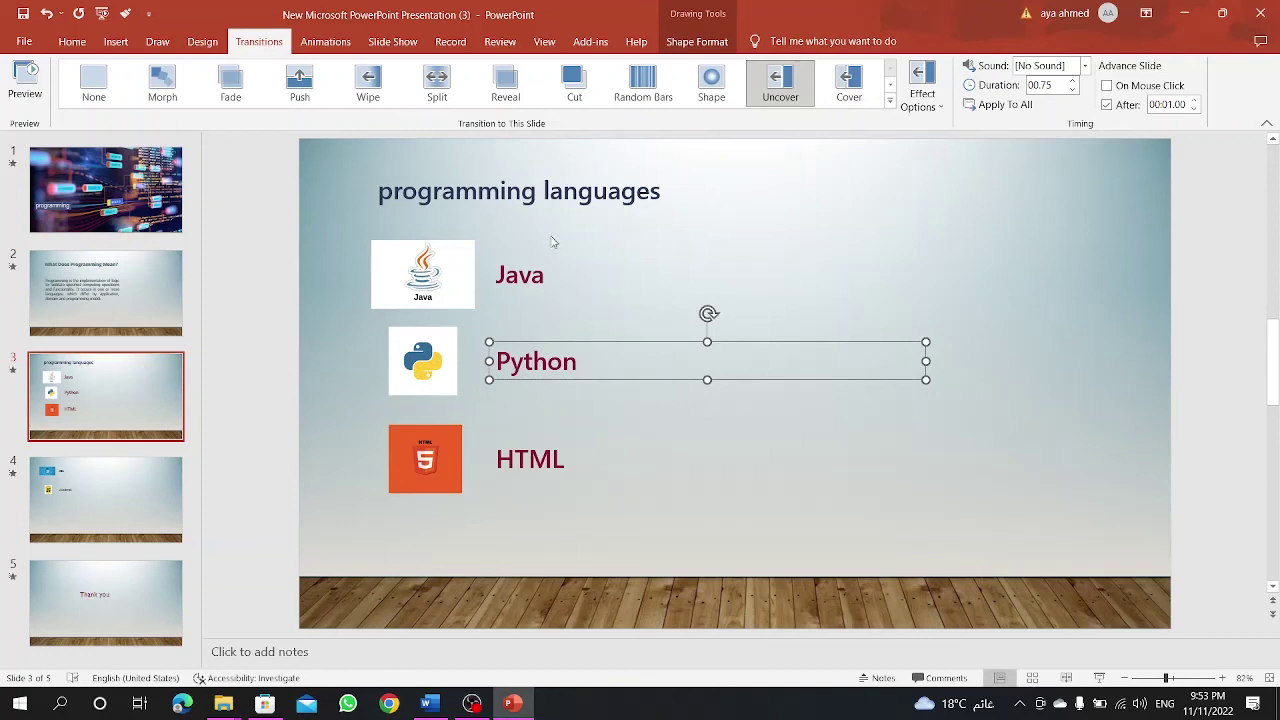
Step: Select slide 3's Java and HTML logos and labels, then return to slide 1's 00.80-second Shape transition
{"action": "left_click", "coordinate": [550, 282]}
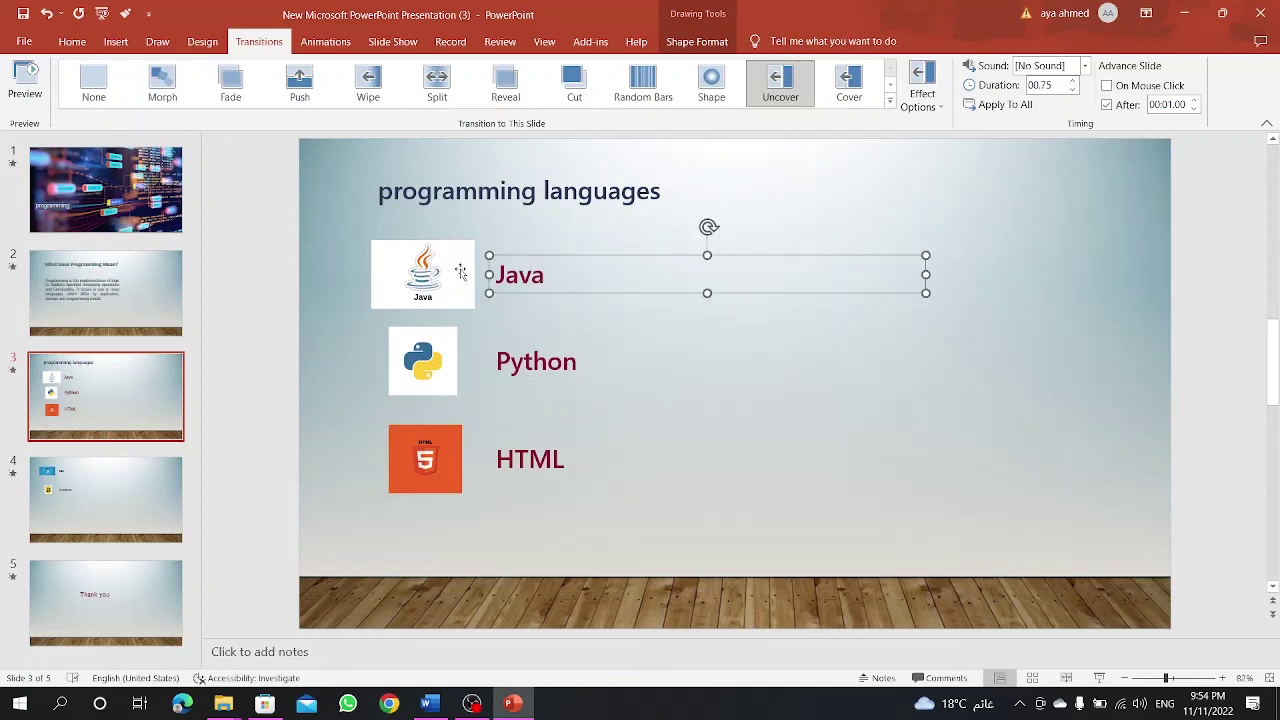
{"action": "left_click", "coordinate": [424, 280]}
{"action": "left_click", "coordinate": [506, 280]}
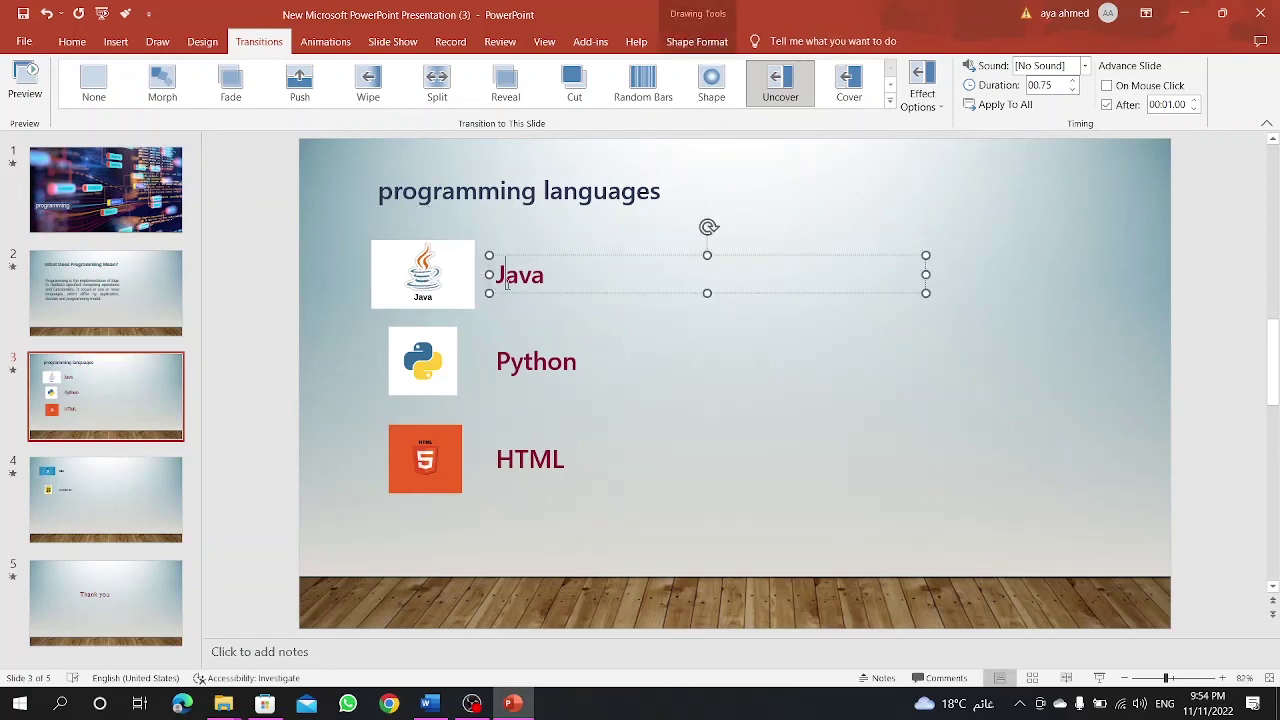
{"action": "left_click", "coordinate": [368, 249]}
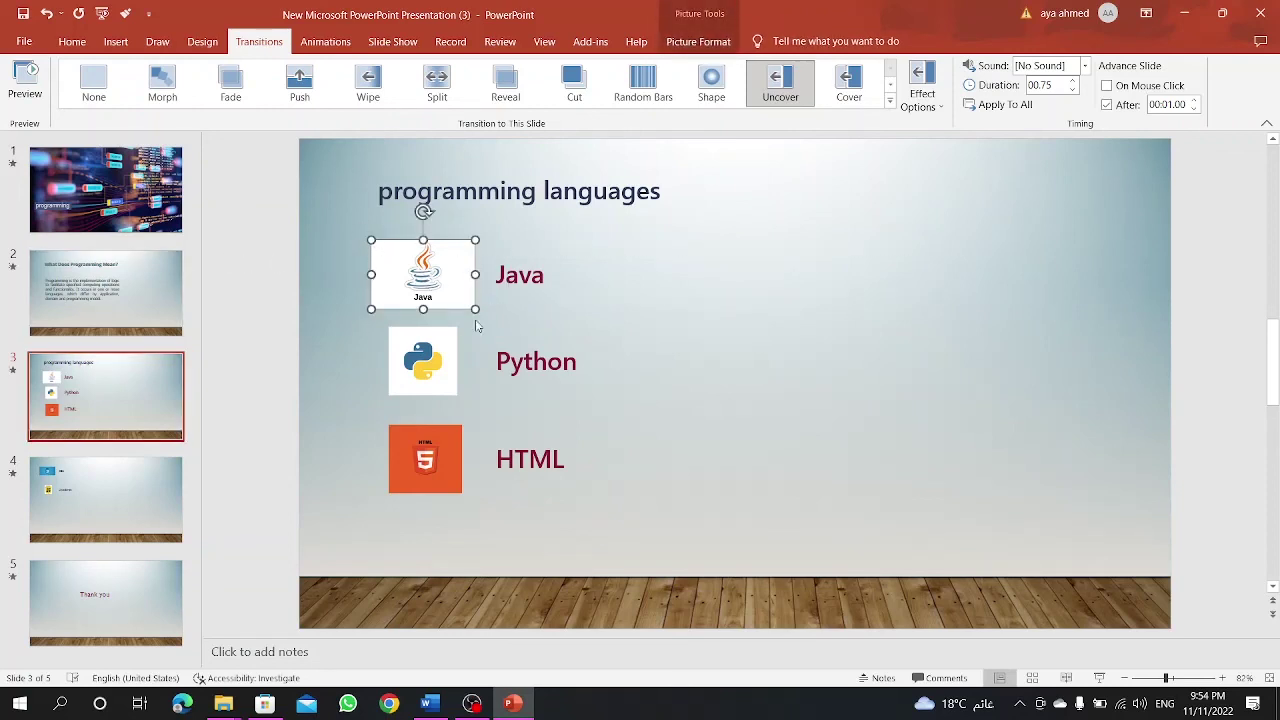
{"action": "left_click", "coordinate": [433, 480]}
{"action": "left_click", "coordinate": [509, 468]}
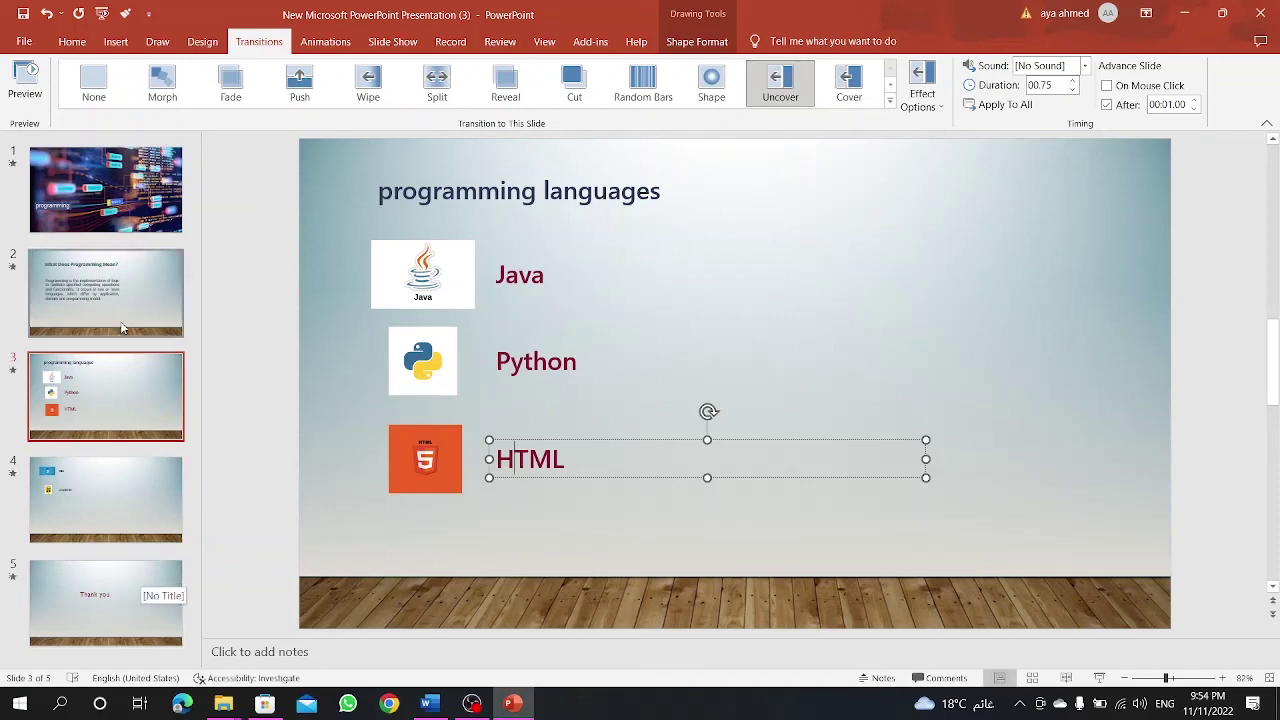
{"action": "left_click", "coordinate": [123, 221]}
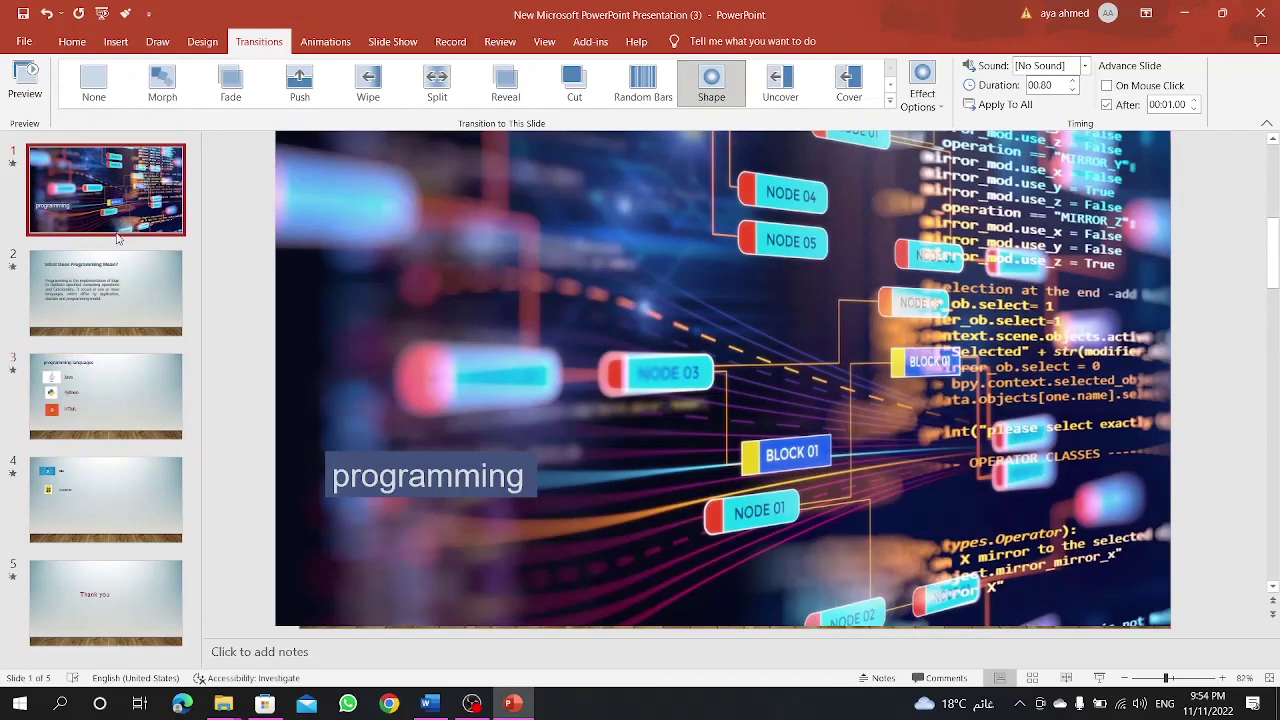